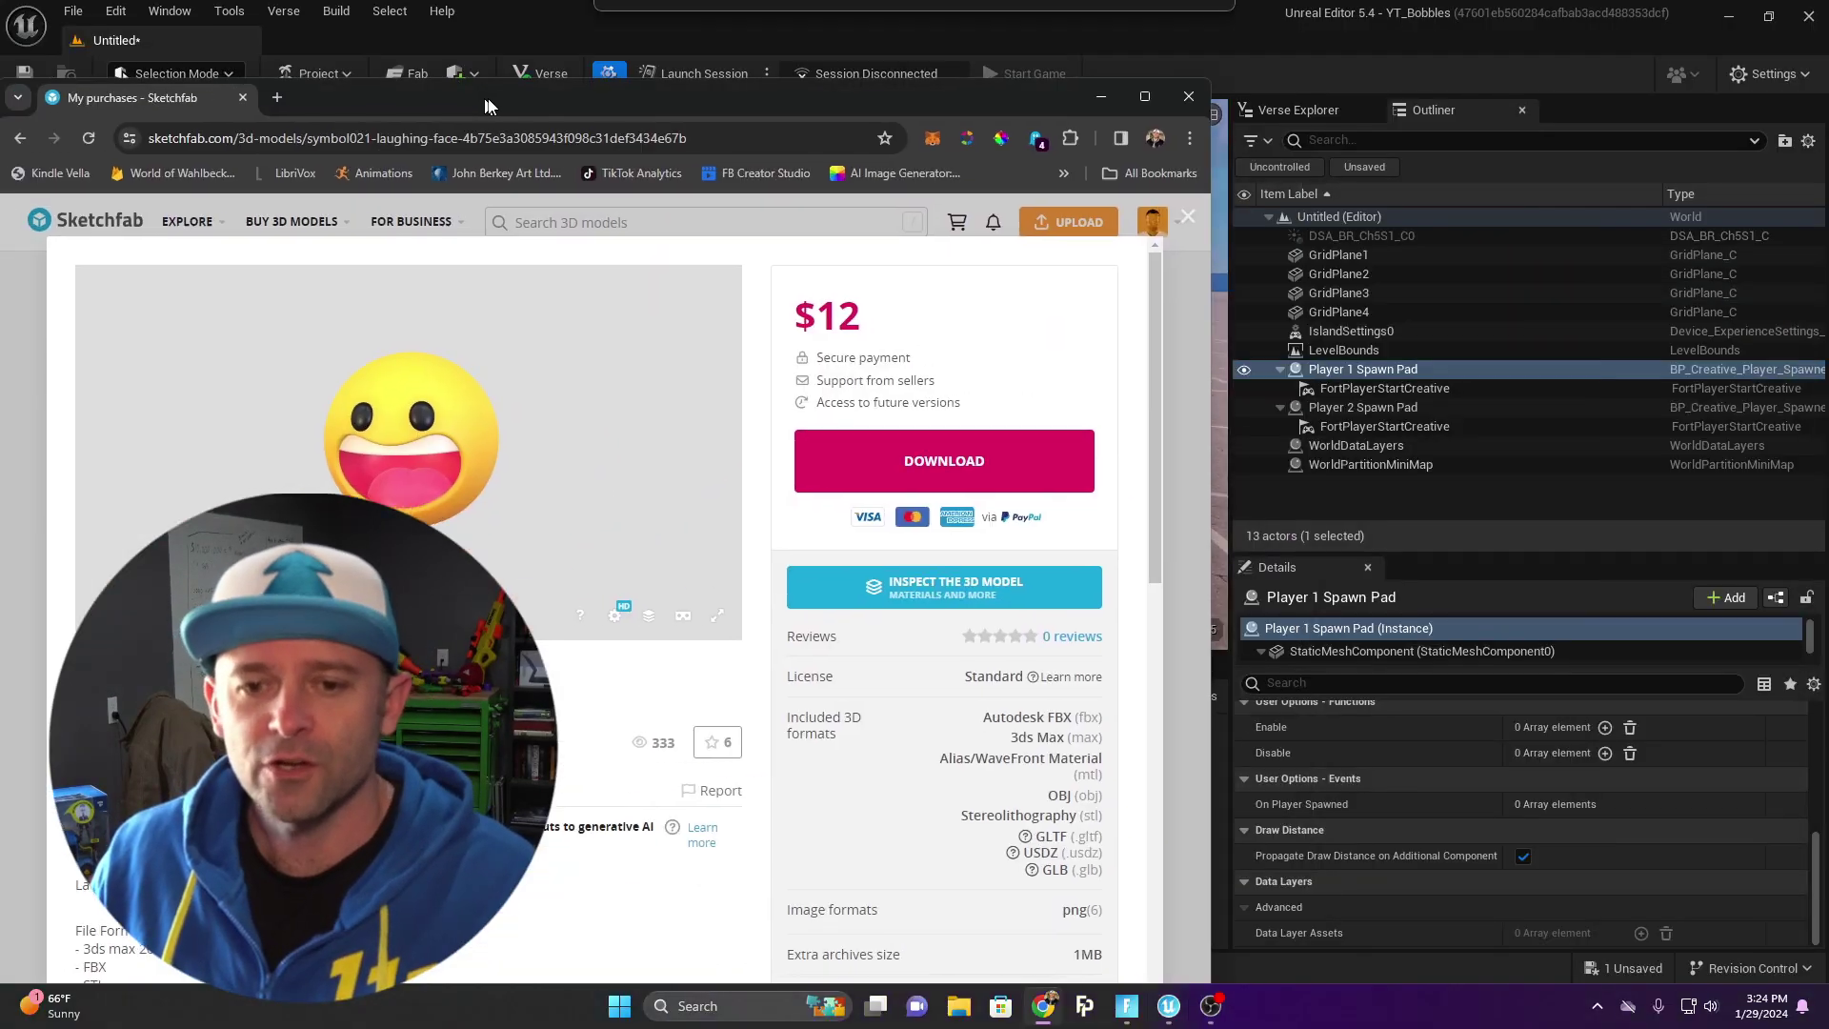
- Import the laughing-face FBX into Heads > Smiley using Import All with default options
{"action": "double_click", "coordinate": [485, 105]}
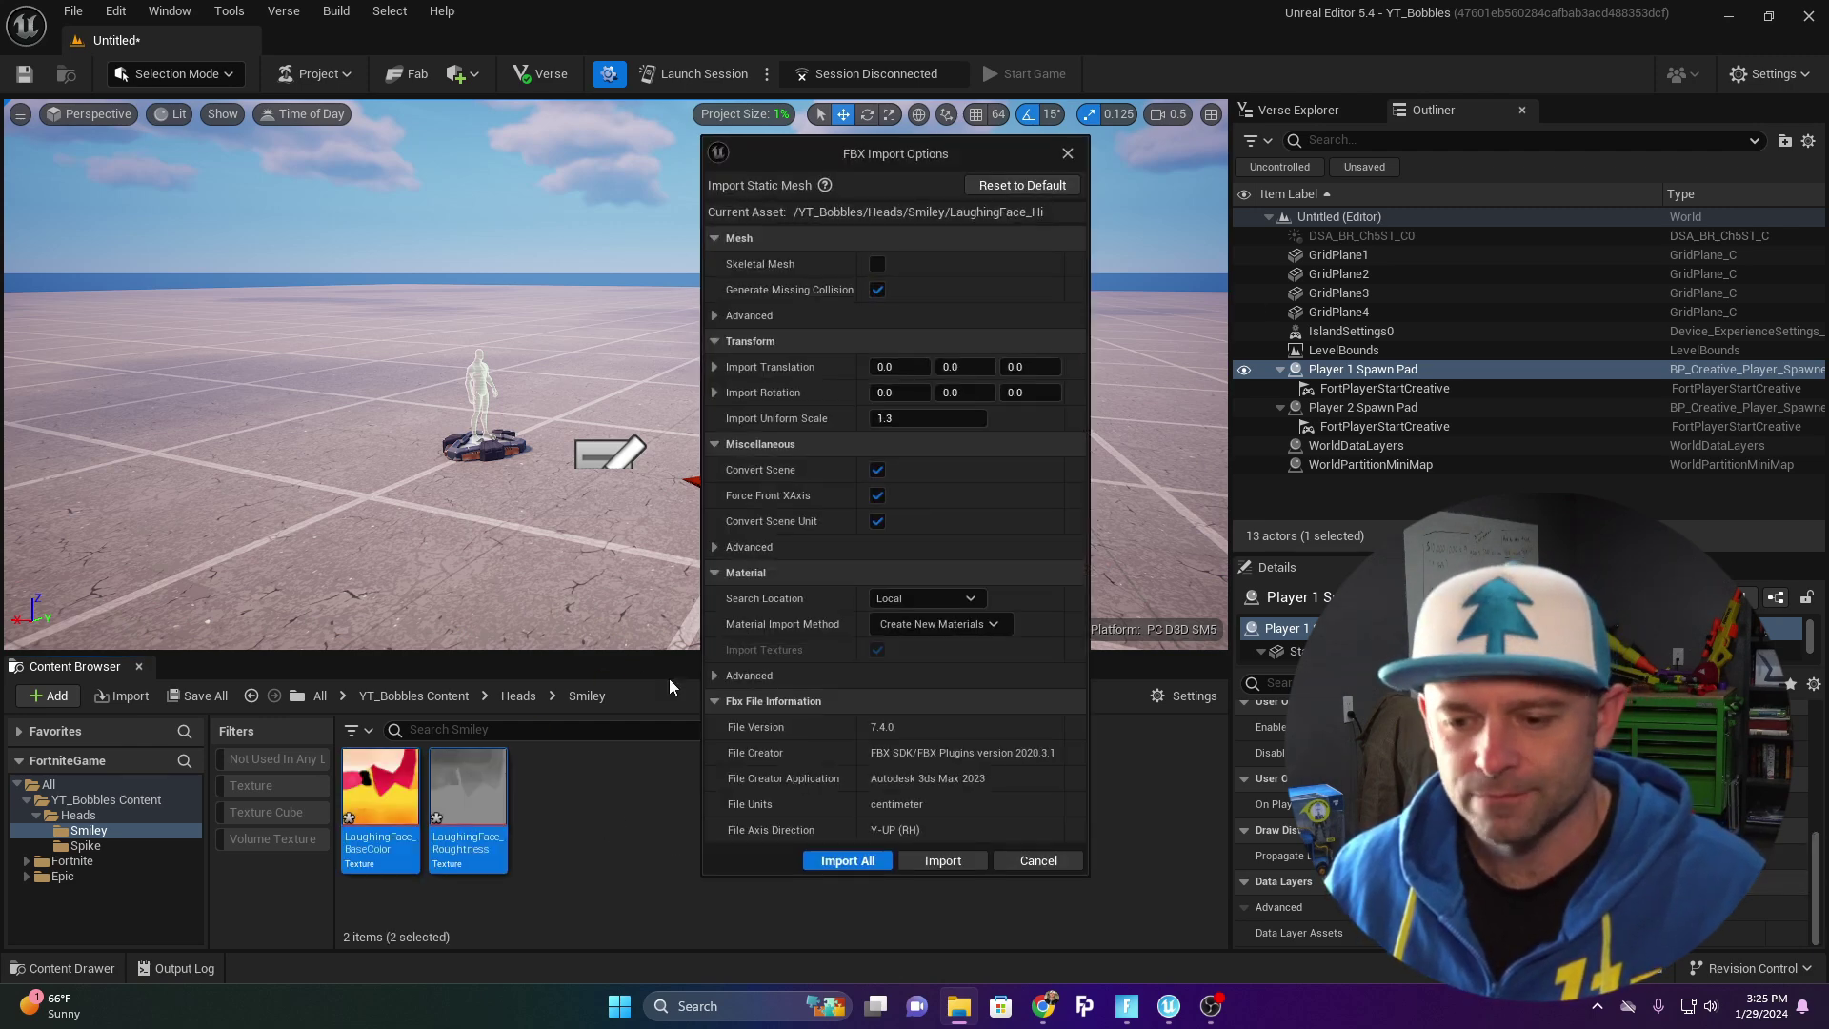
{"action": "left_click", "coordinate": [843, 861]}
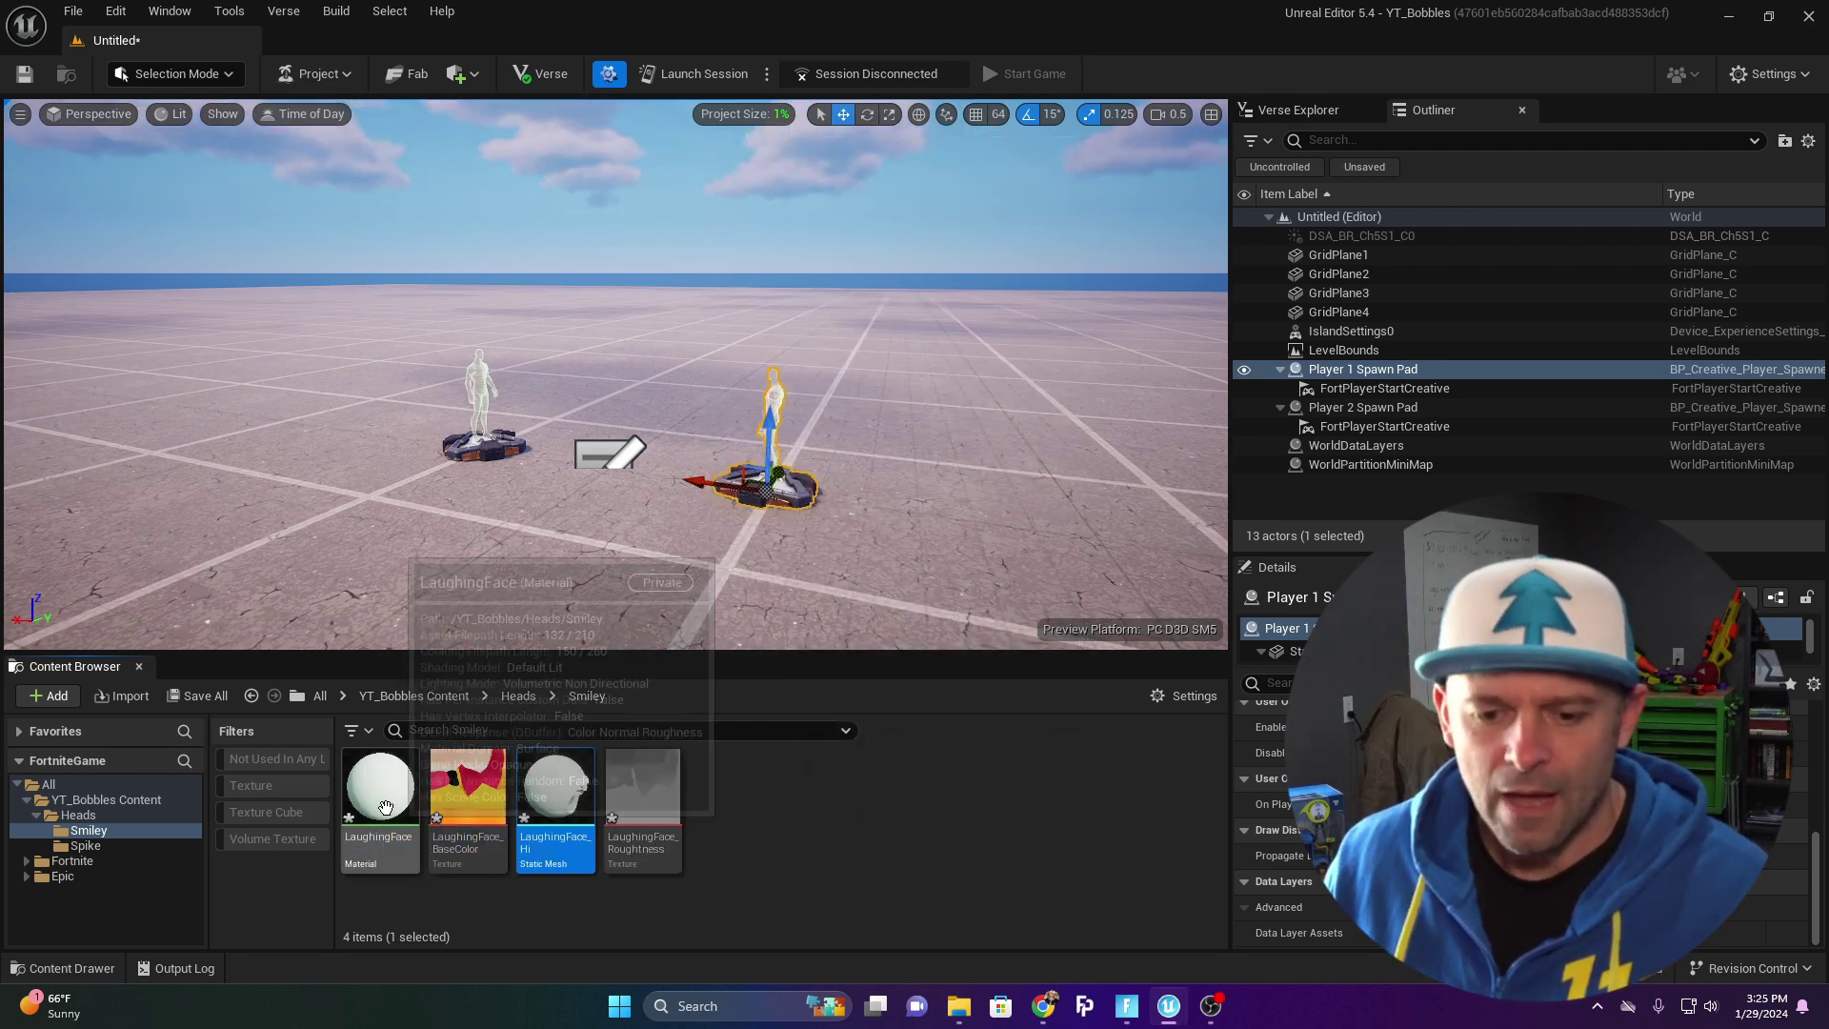
- In the LaughingFace material, connect the roughness texture to Roughness, then save and close it
{"action": "left_click", "coordinate": [367, 803]}
{"action": "double_click", "coordinate": [368, 803]}
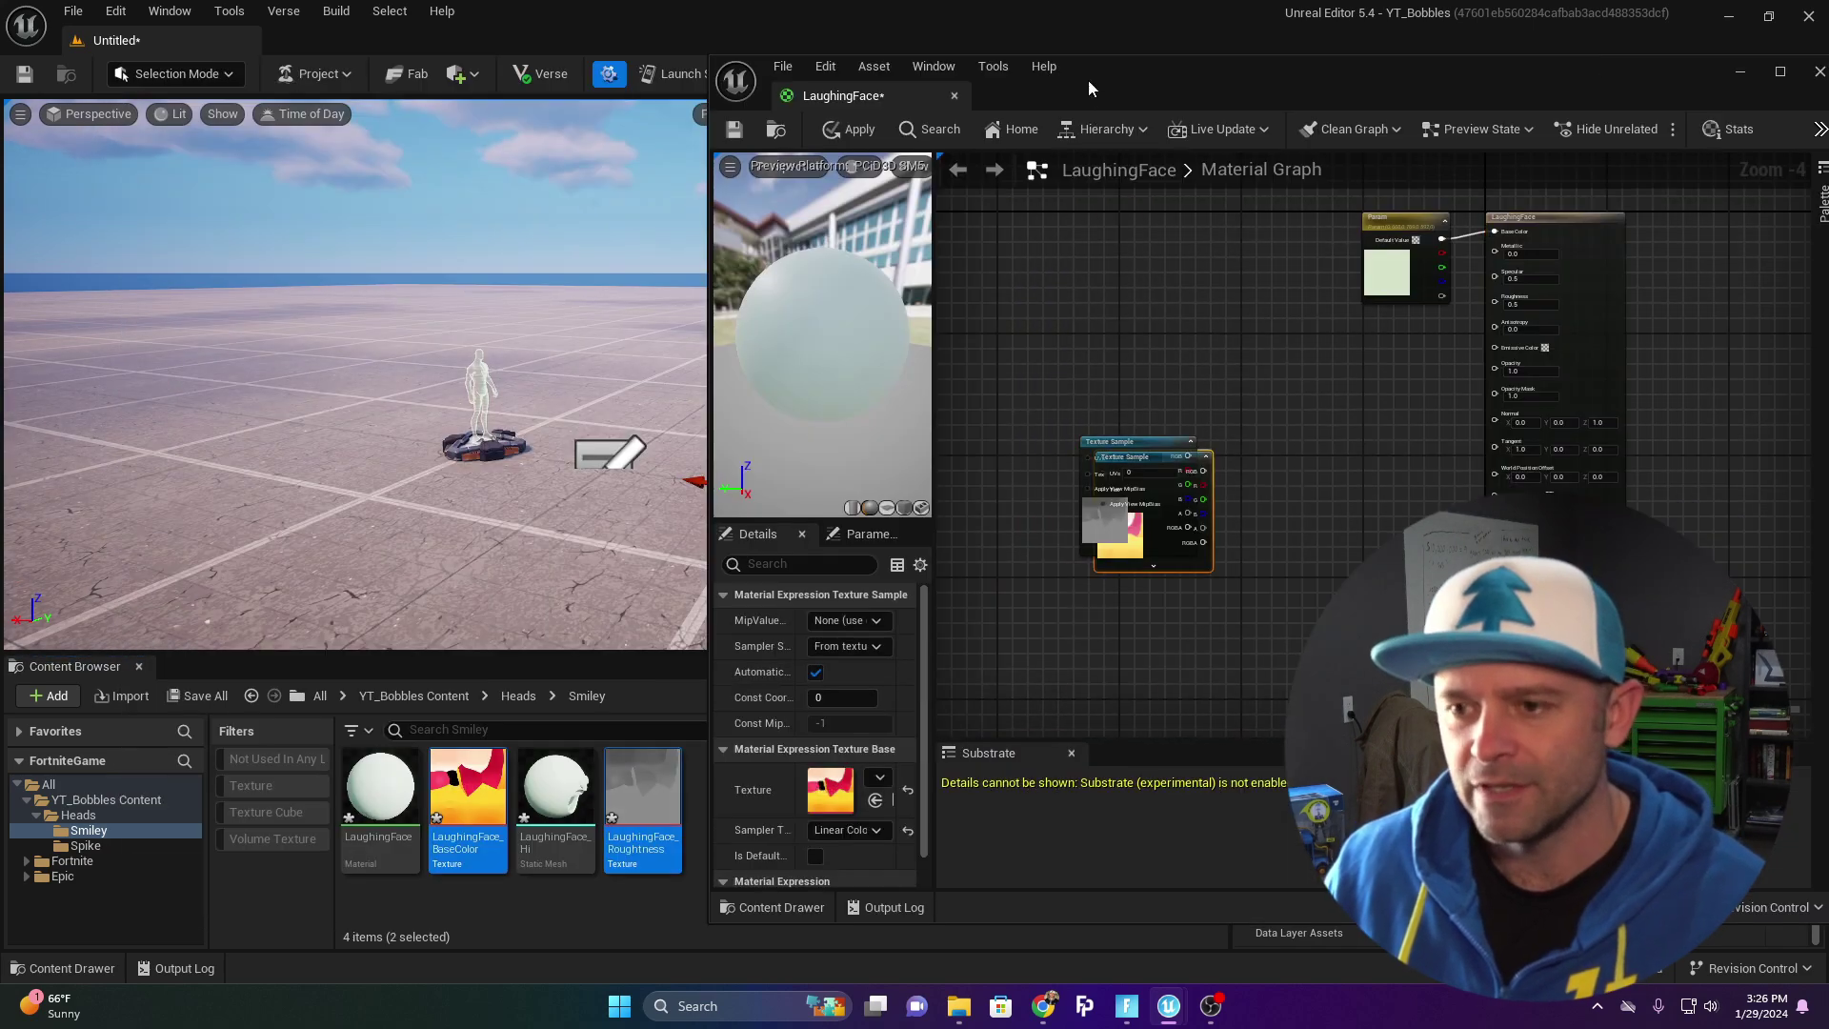
{"action": "double_click", "coordinate": [1087, 82]}
{"action": "scroll", "coordinate": [636, 323], "scroll_direction": "up", "scroll_amount": 5}
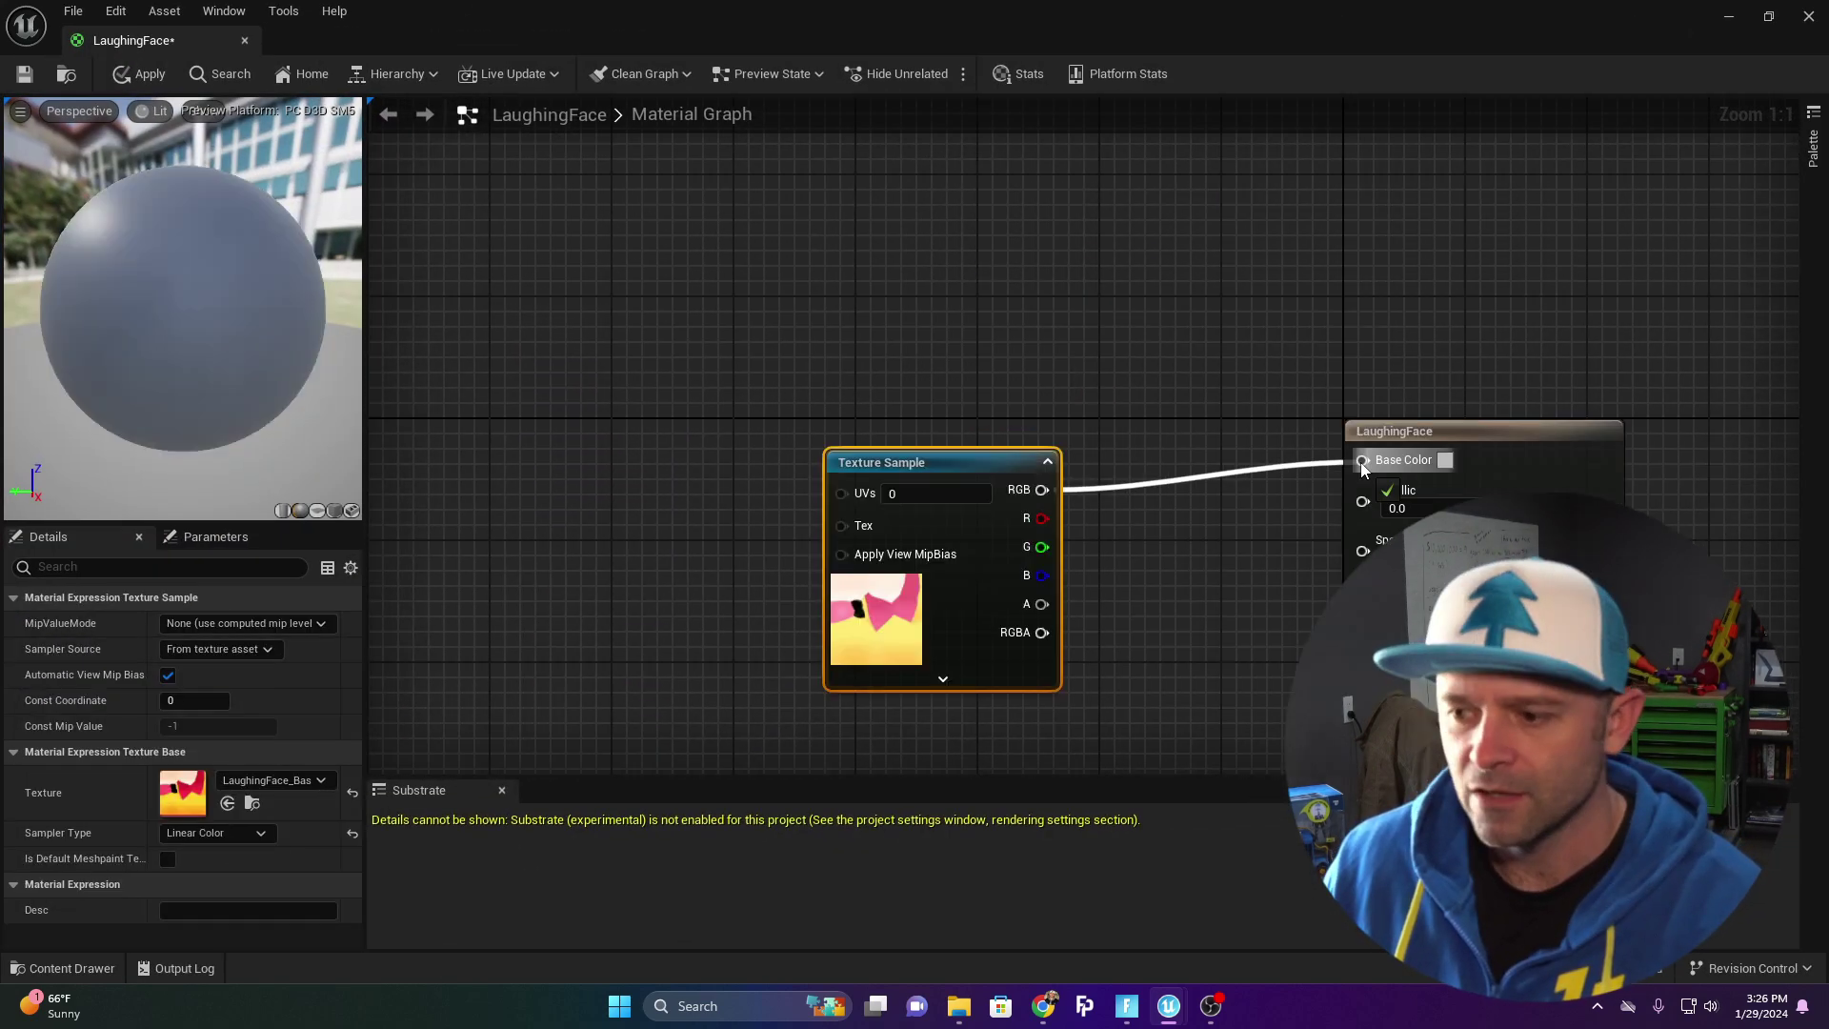
{"action": "right_click_drag", "start_coordinate": [743, 526], "coordinate": [742, 175]}
{"action": "left_click", "coordinate": [742, 526]}
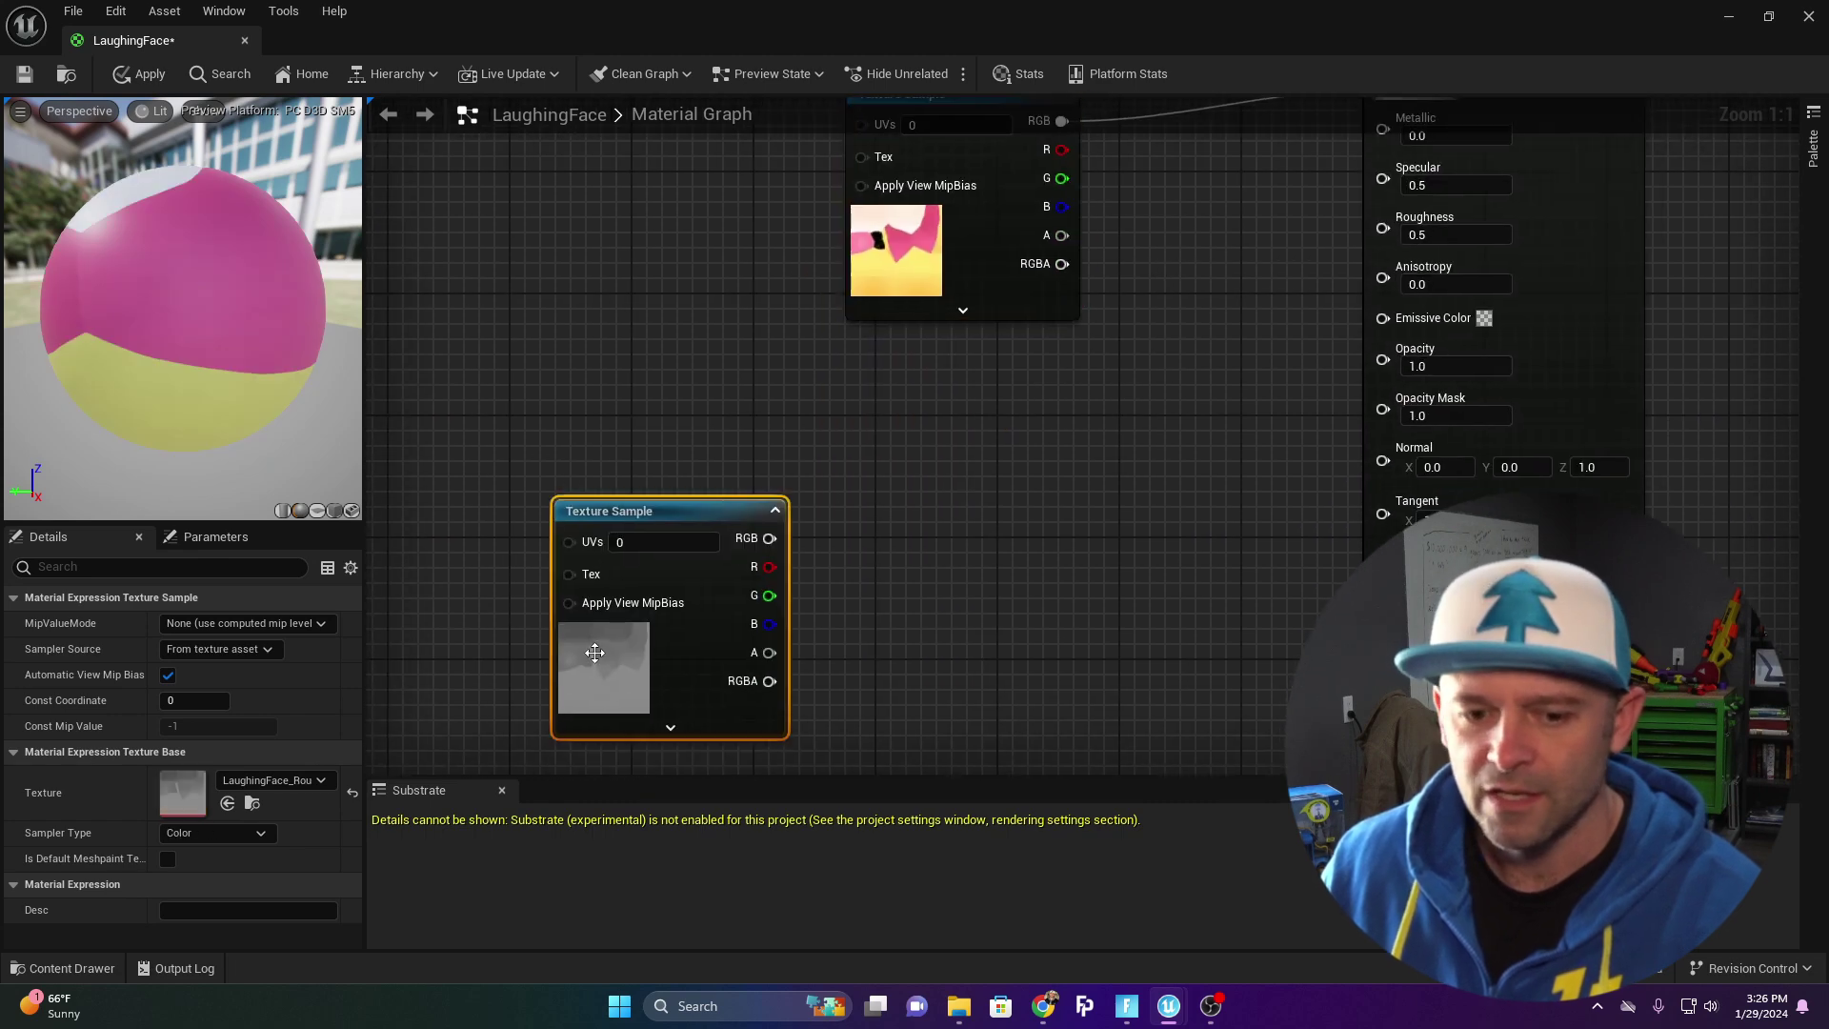
{"action": "left_click_drag", "start_coordinate": [770, 539], "coordinate": [1382, 228]}
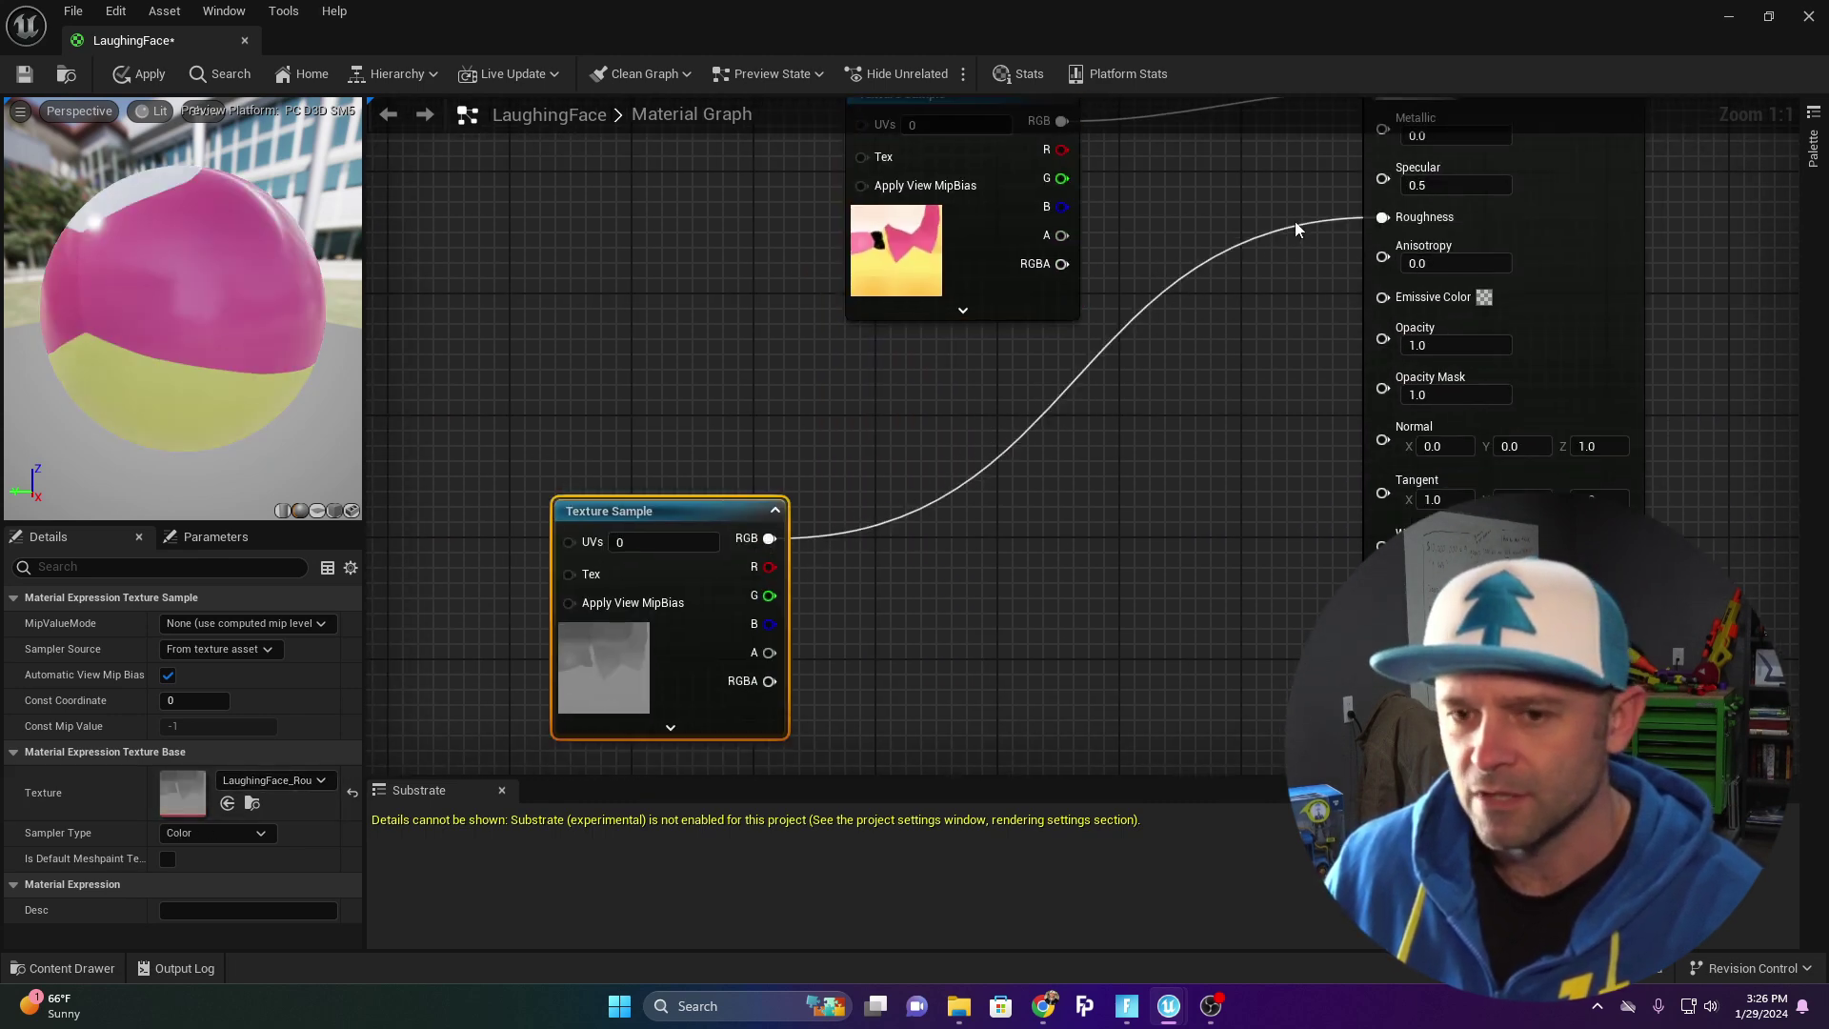
{"action": "left_click", "coordinate": [25, 76]}
{"action": "left_click", "coordinate": [243, 45]}
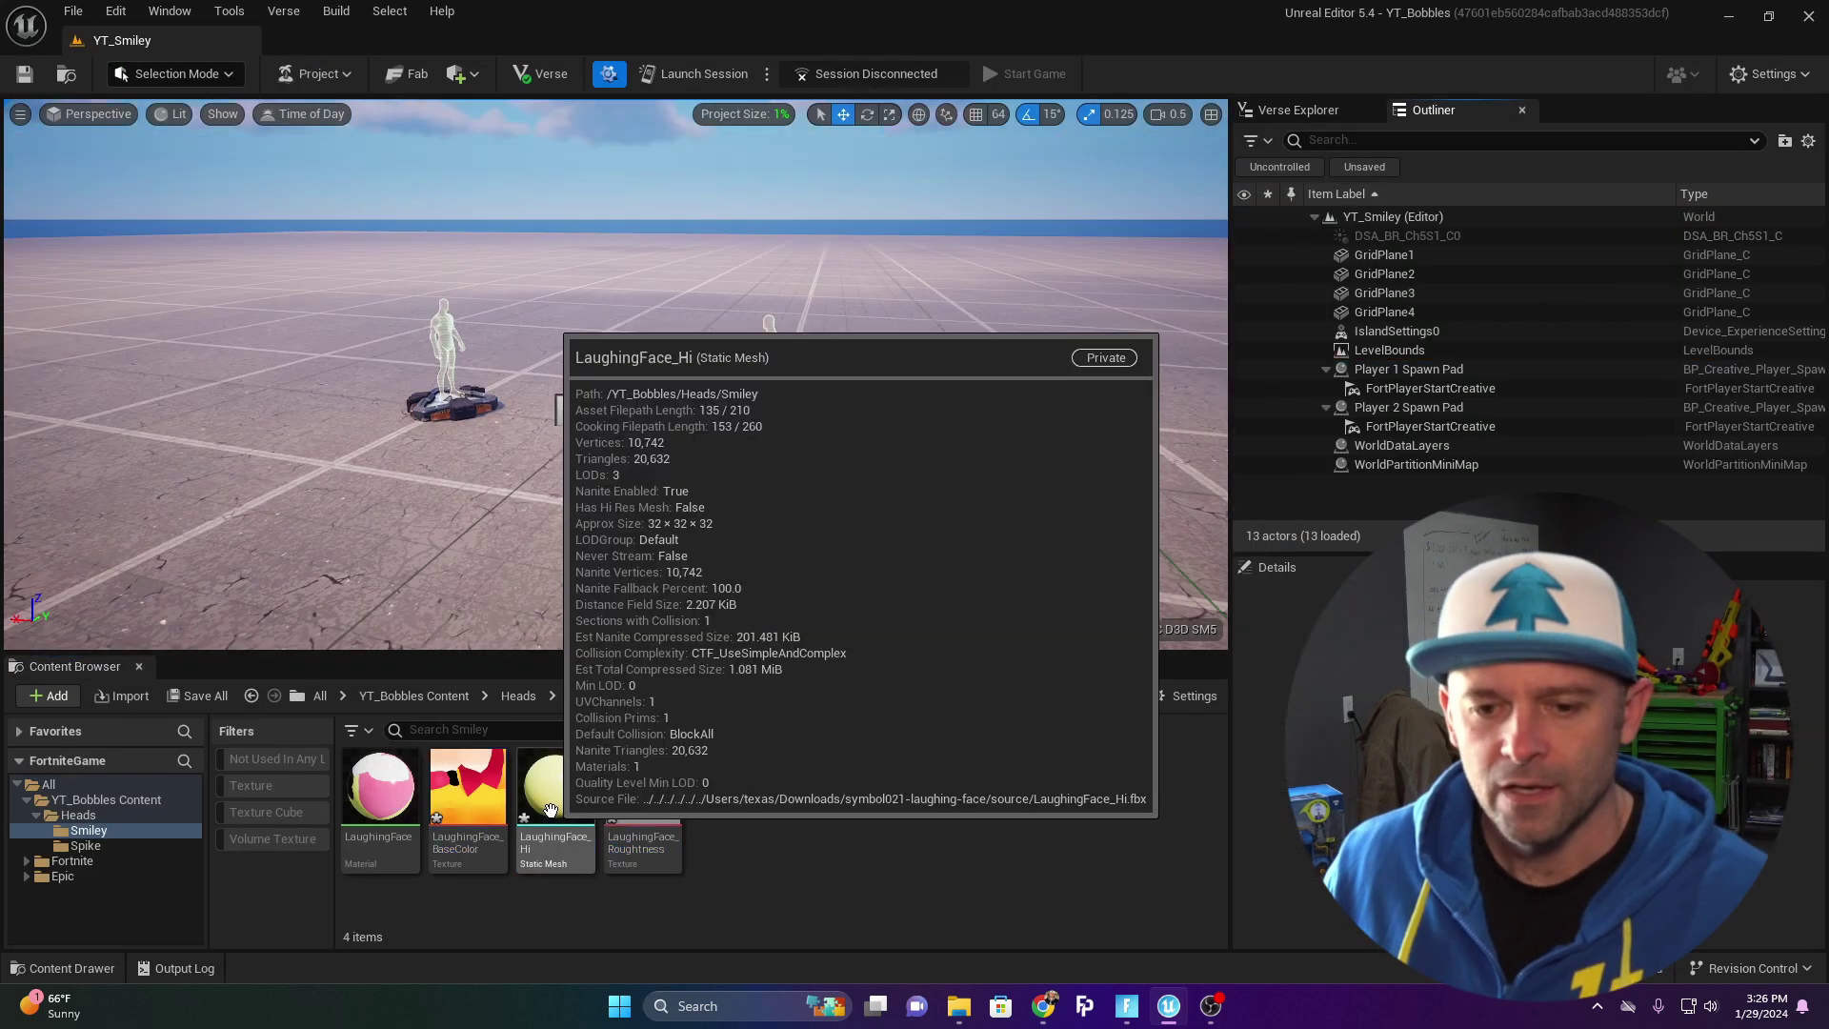
- Place LaughingFace_Hi in the level and frame it beside the spawn pads
{"action": "left_click_drag", "start_coordinate": [555, 786], "coordinate": [430, 501]}
{"action": "key", "text": "f"}
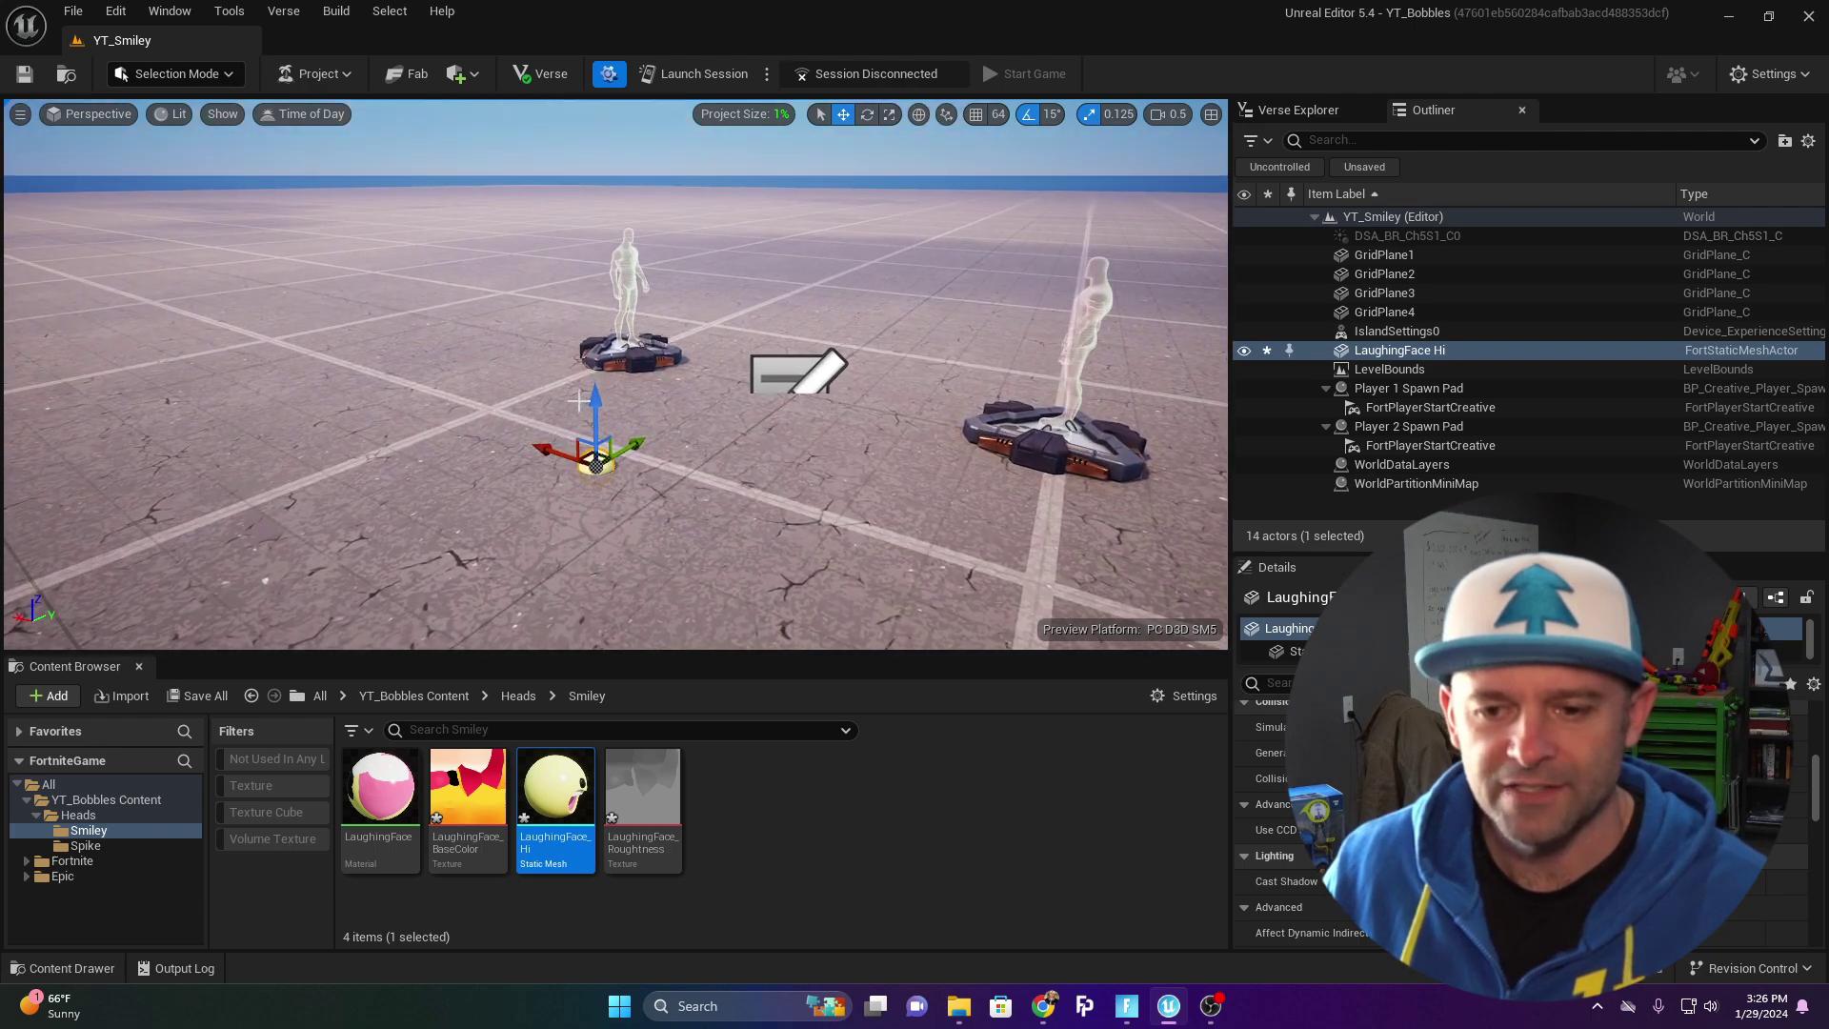
{"action": "scroll", "coordinate": [571, 401], "scroll_direction": "down", "scroll_amount": 2}
{"action": "right_click_drag", "start_coordinate": [581, 404], "coordinate": [476, 426]}
{"action": "scroll", "coordinate": [562, 398], "scroll_direction": "up", "scroll_amount": 2}
{"action": "key", "text": "s"}
{"action": "key", "text": "w"}
{"action": "scroll", "coordinate": [475, 427], "scroll_direction": "up", "scroll_amount": 3}
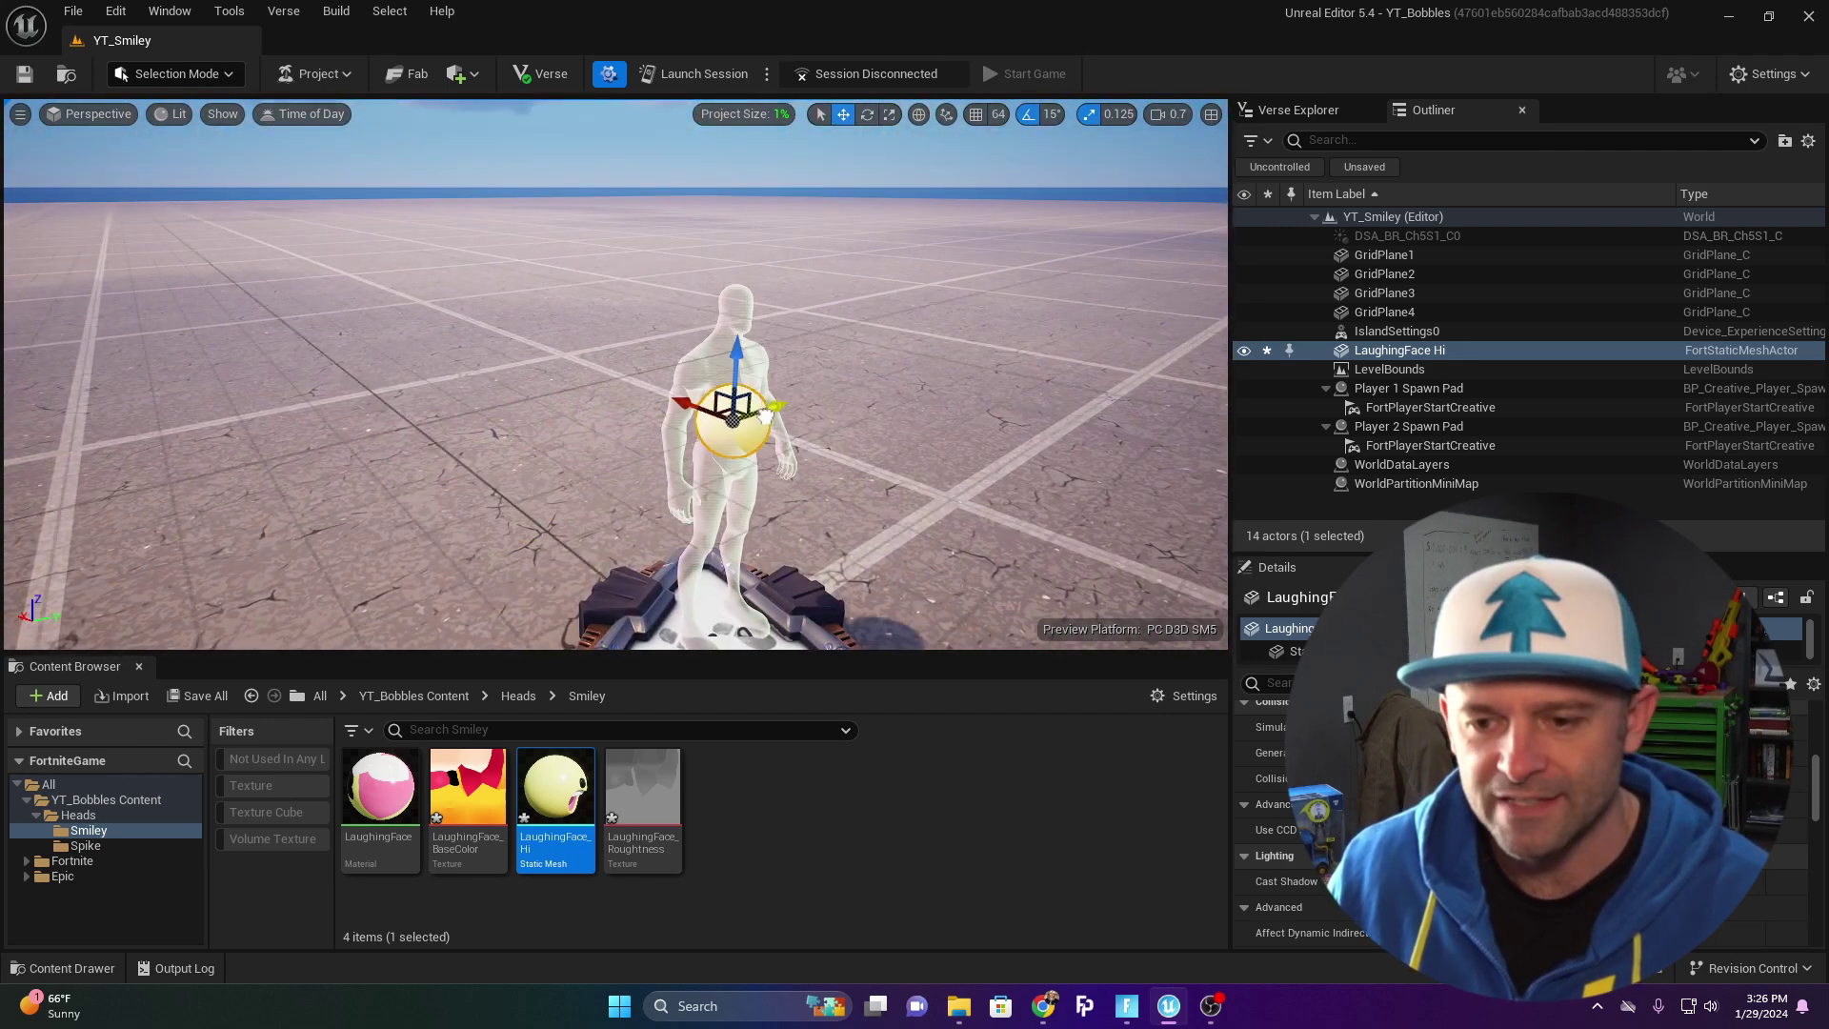
- Raise the smiley onto the mannequin's head and rotate it to face forward
{"action": "left_click_drag", "start_coordinate": [719, 351], "coordinate": [790, 277]}
{"action": "key", "text": "e"}
{"action": "right_click_drag", "start_coordinate": [1019, 236], "coordinate": [981, 204]}
{"action": "left_click", "coordinate": [980, 204]}
{"action": "key", "text": "w"}
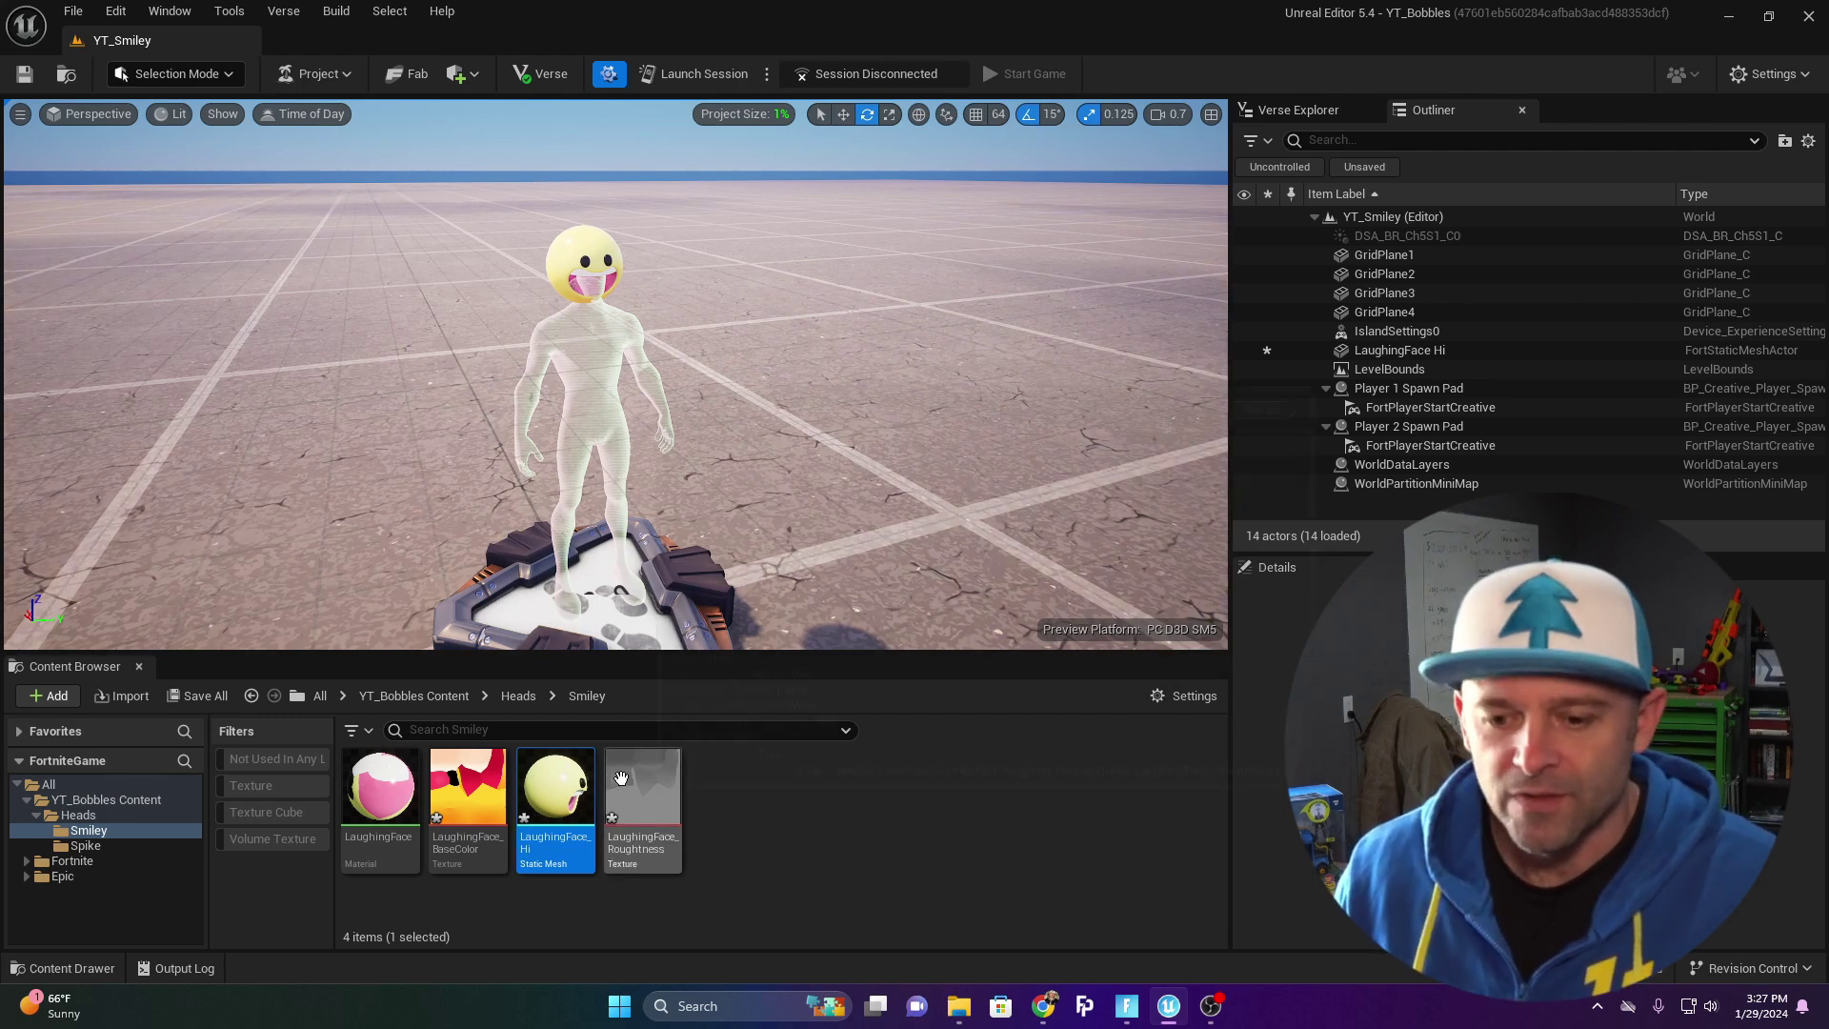
- Create a new Niagara System in the Smiley folder from the Directional Burst emitter template
{"action": "right_click", "coordinate": [744, 817]}
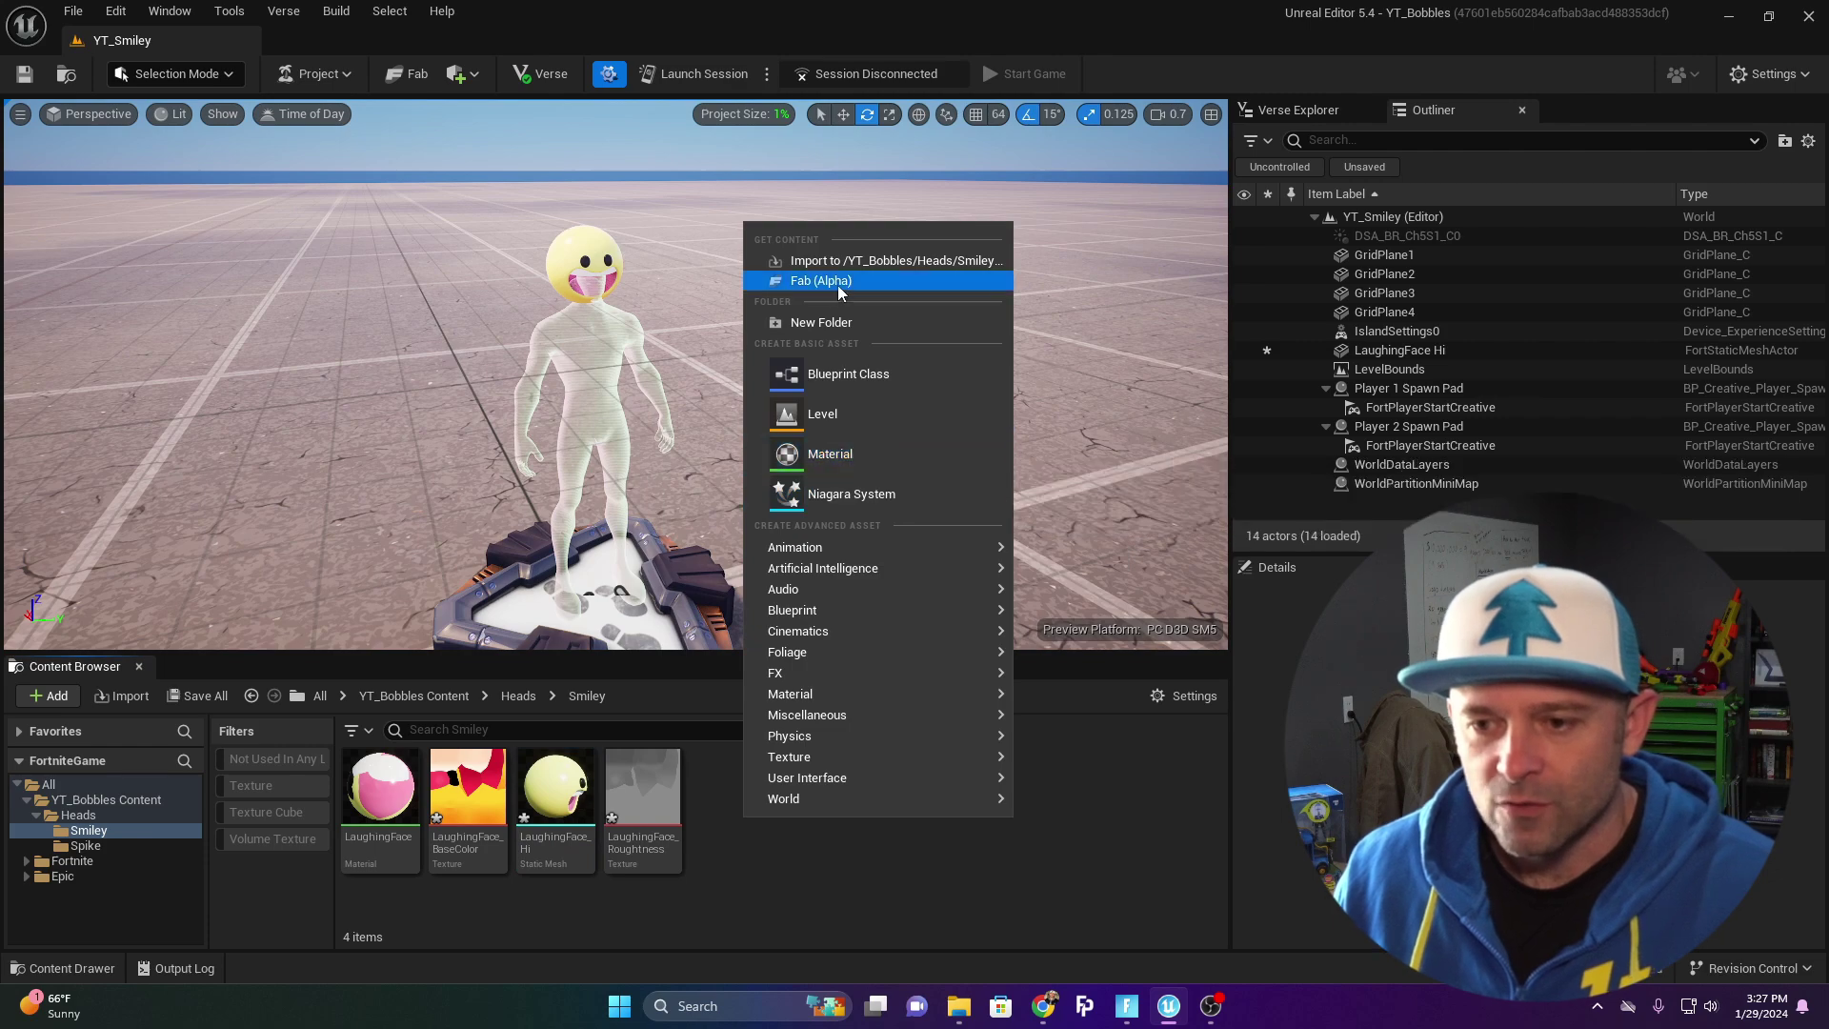
{"action": "mouse_move", "coordinate": [835, 745]}
{"action": "mouse_move", "coordinate": [805, 670]}
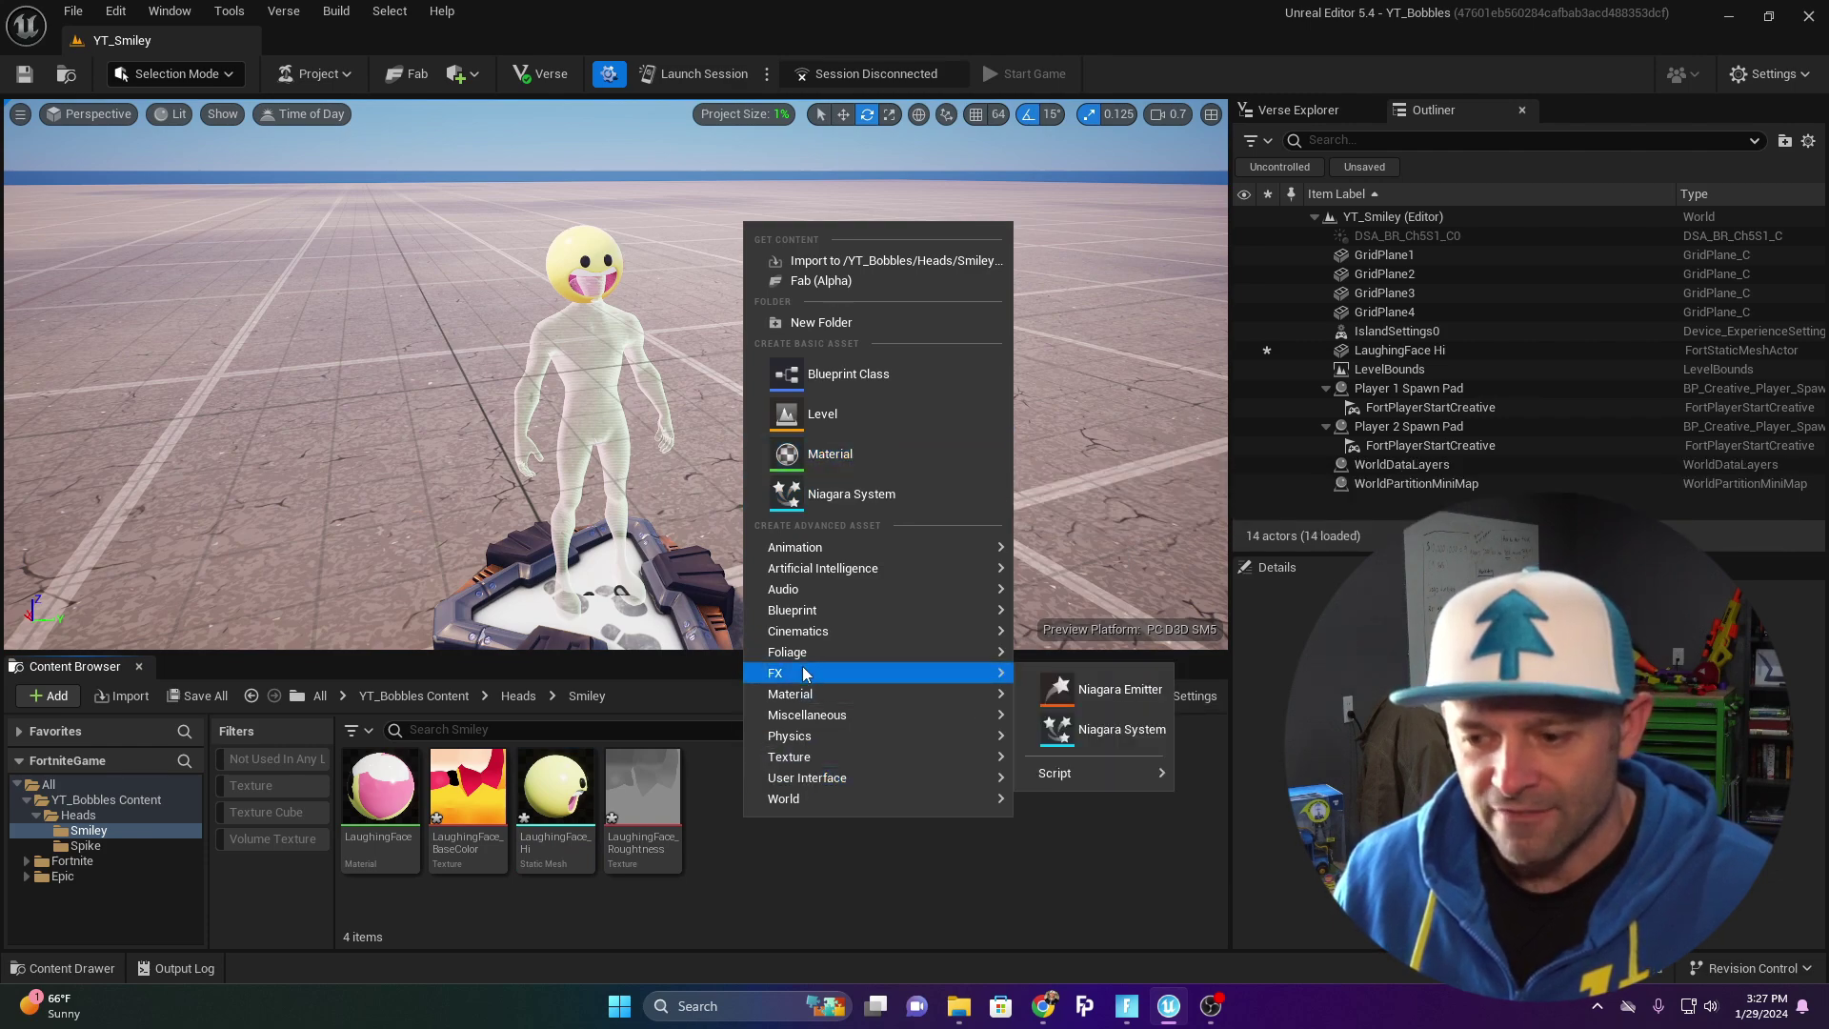
{"action": "left_click", "coordinate": [1117, 729]}
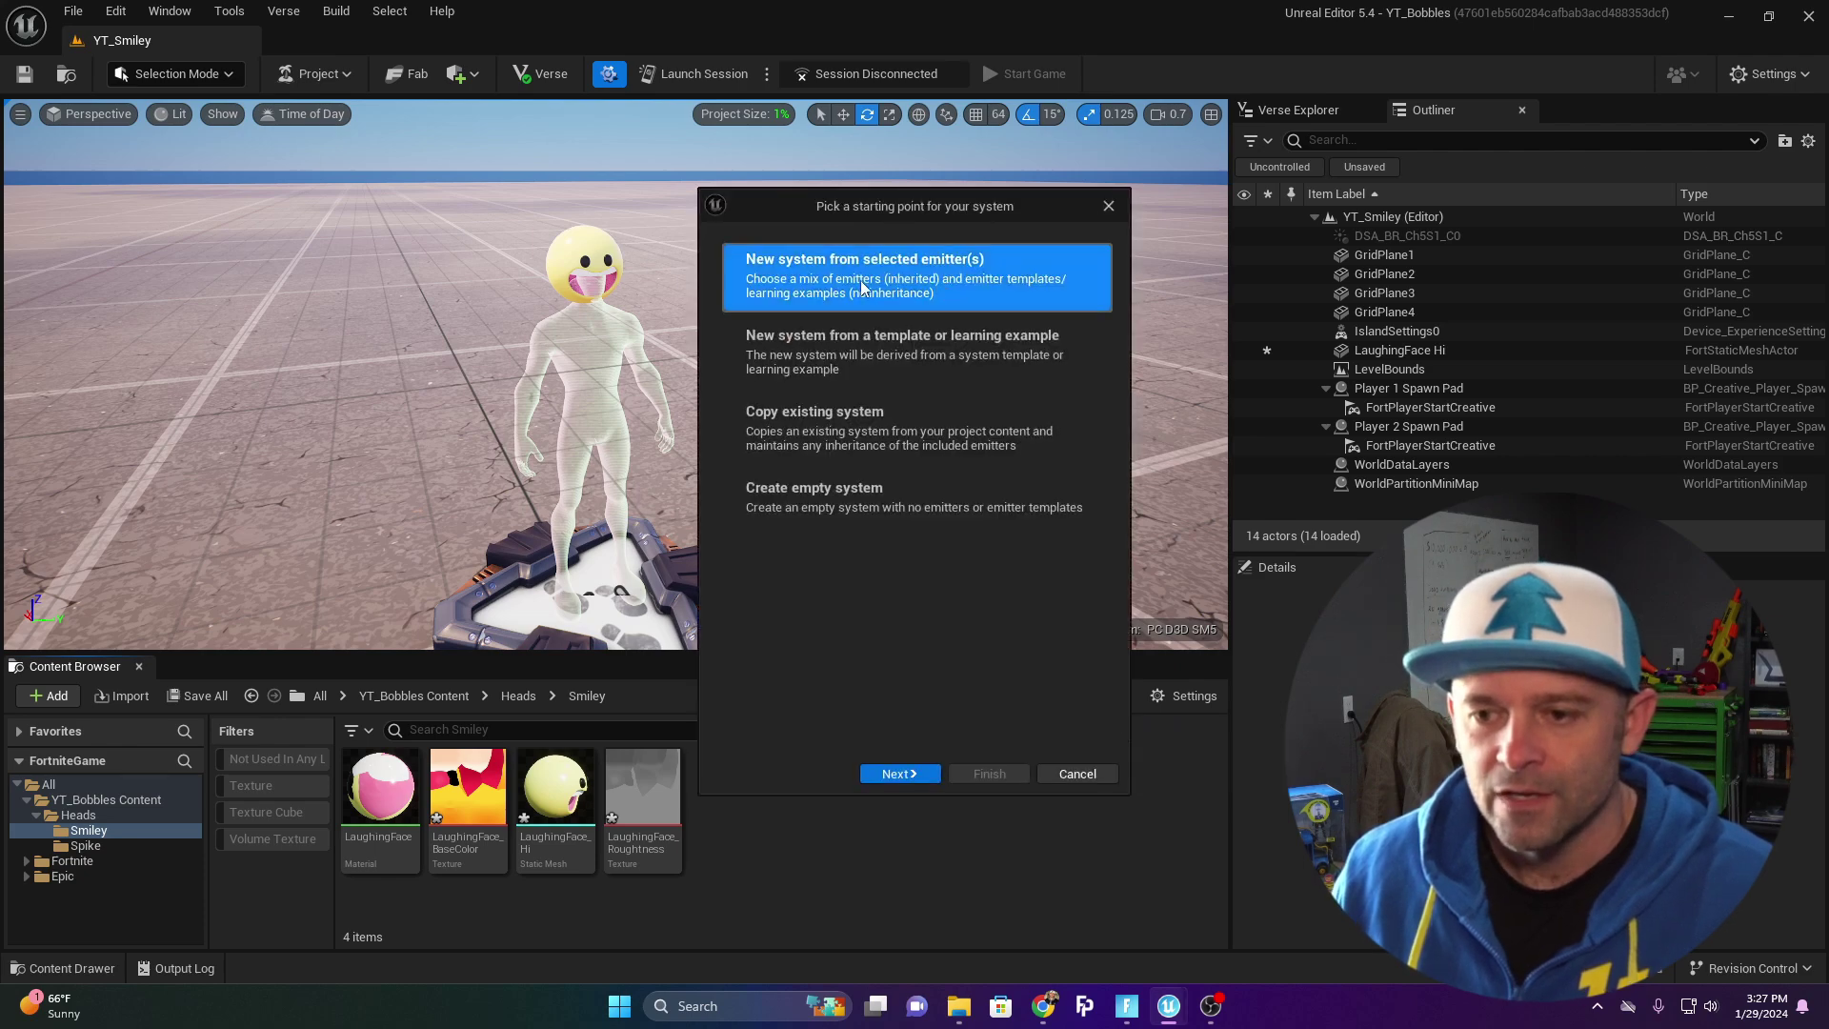
{"action": "left_click", "coordinate": [885, 776]}
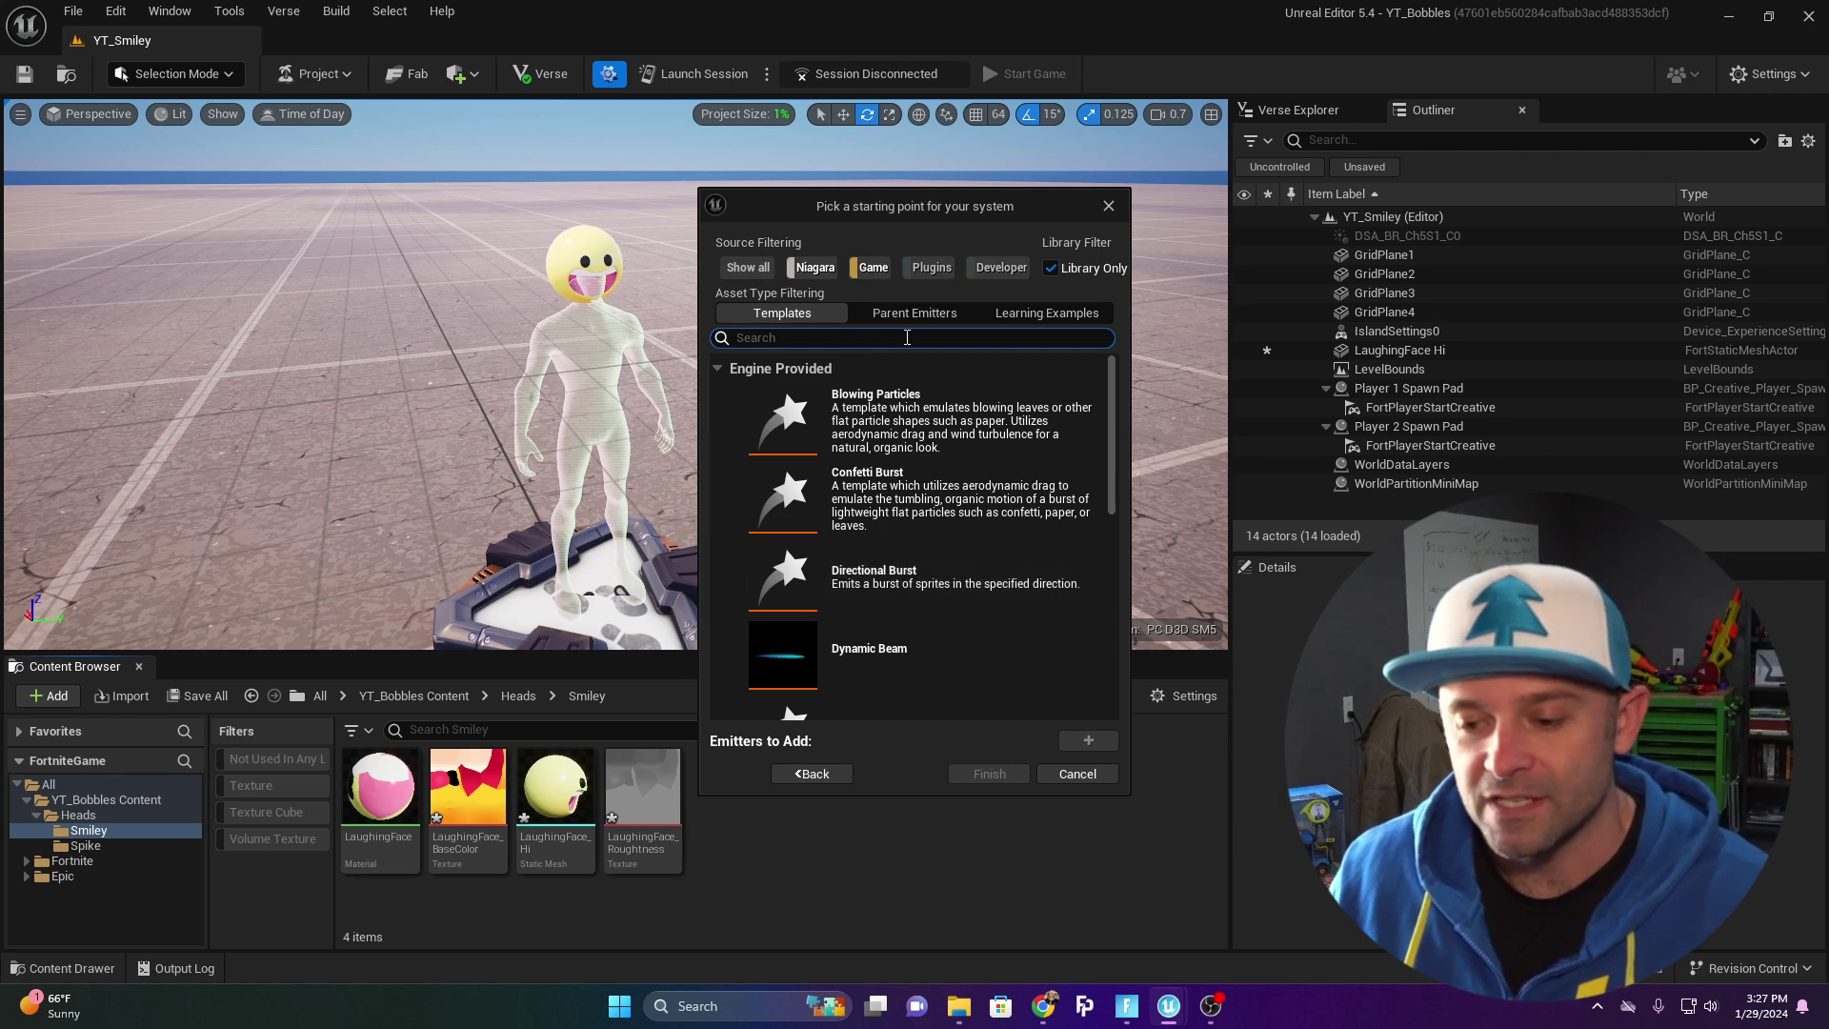
{"action": "left_click", "coordinate": [911, 594]}
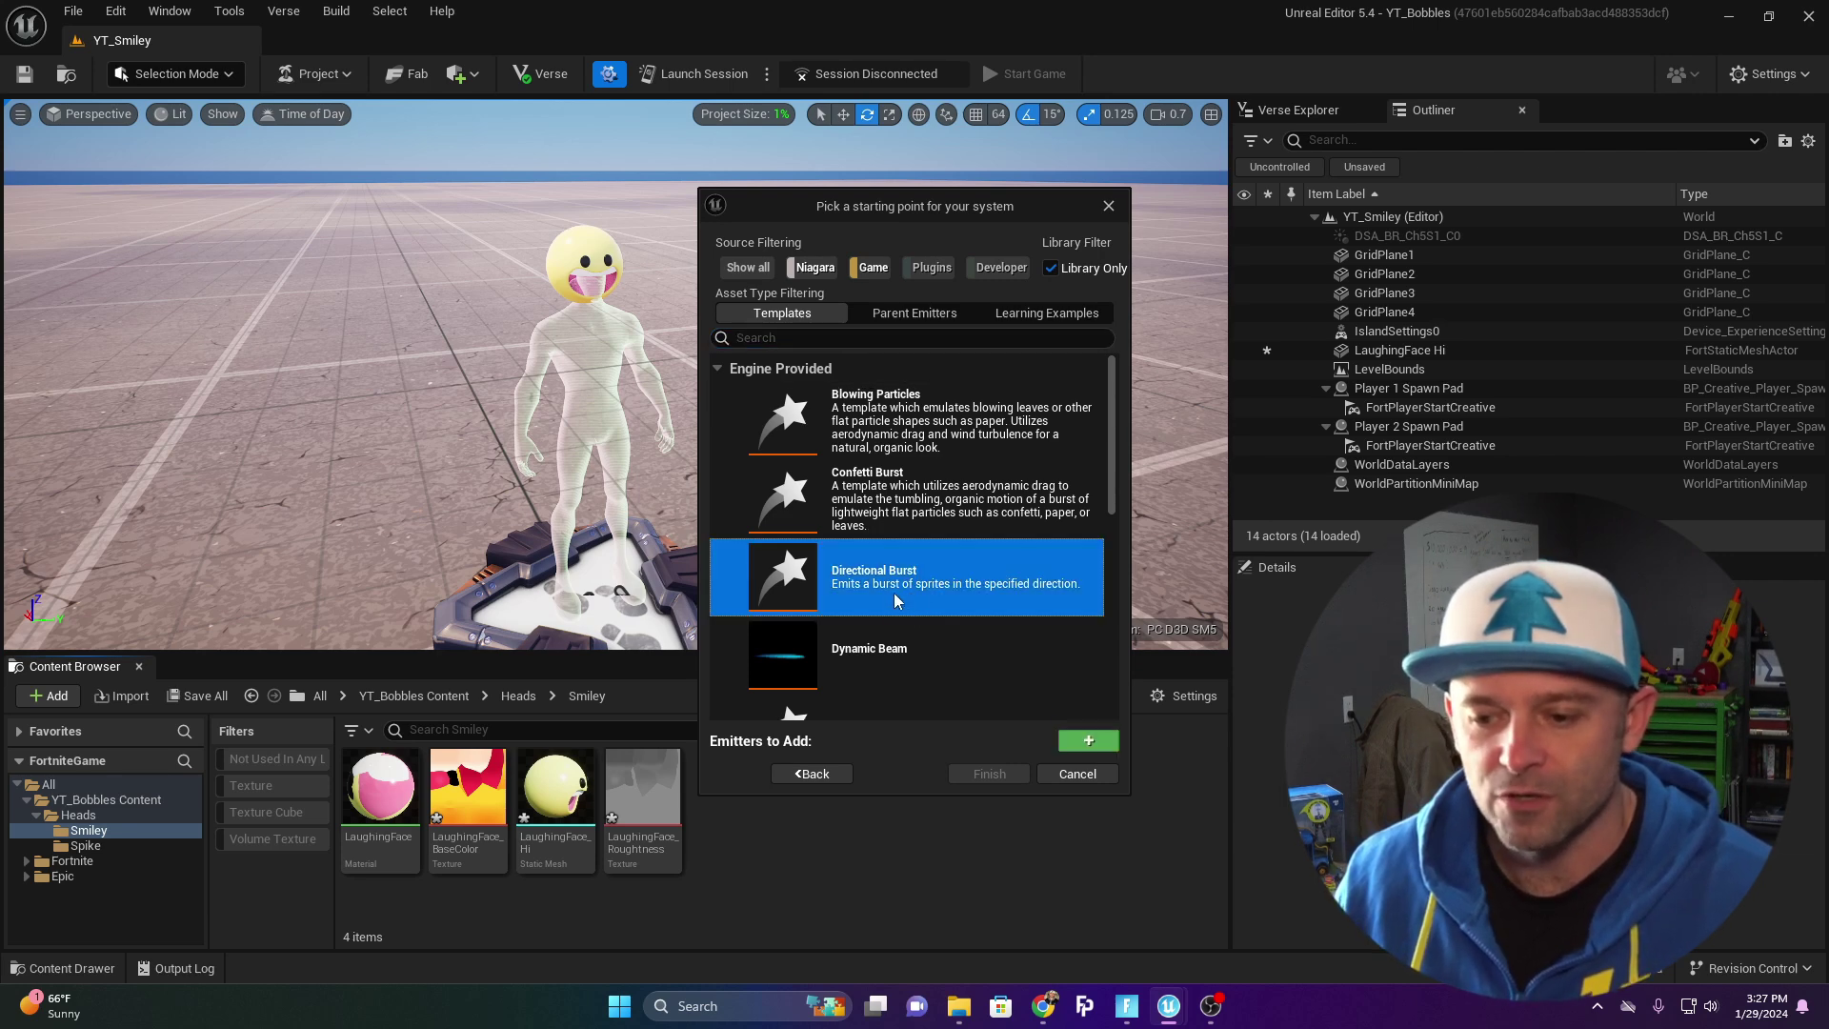
{"action": "left_click", "coordinate": [1088, 740]}
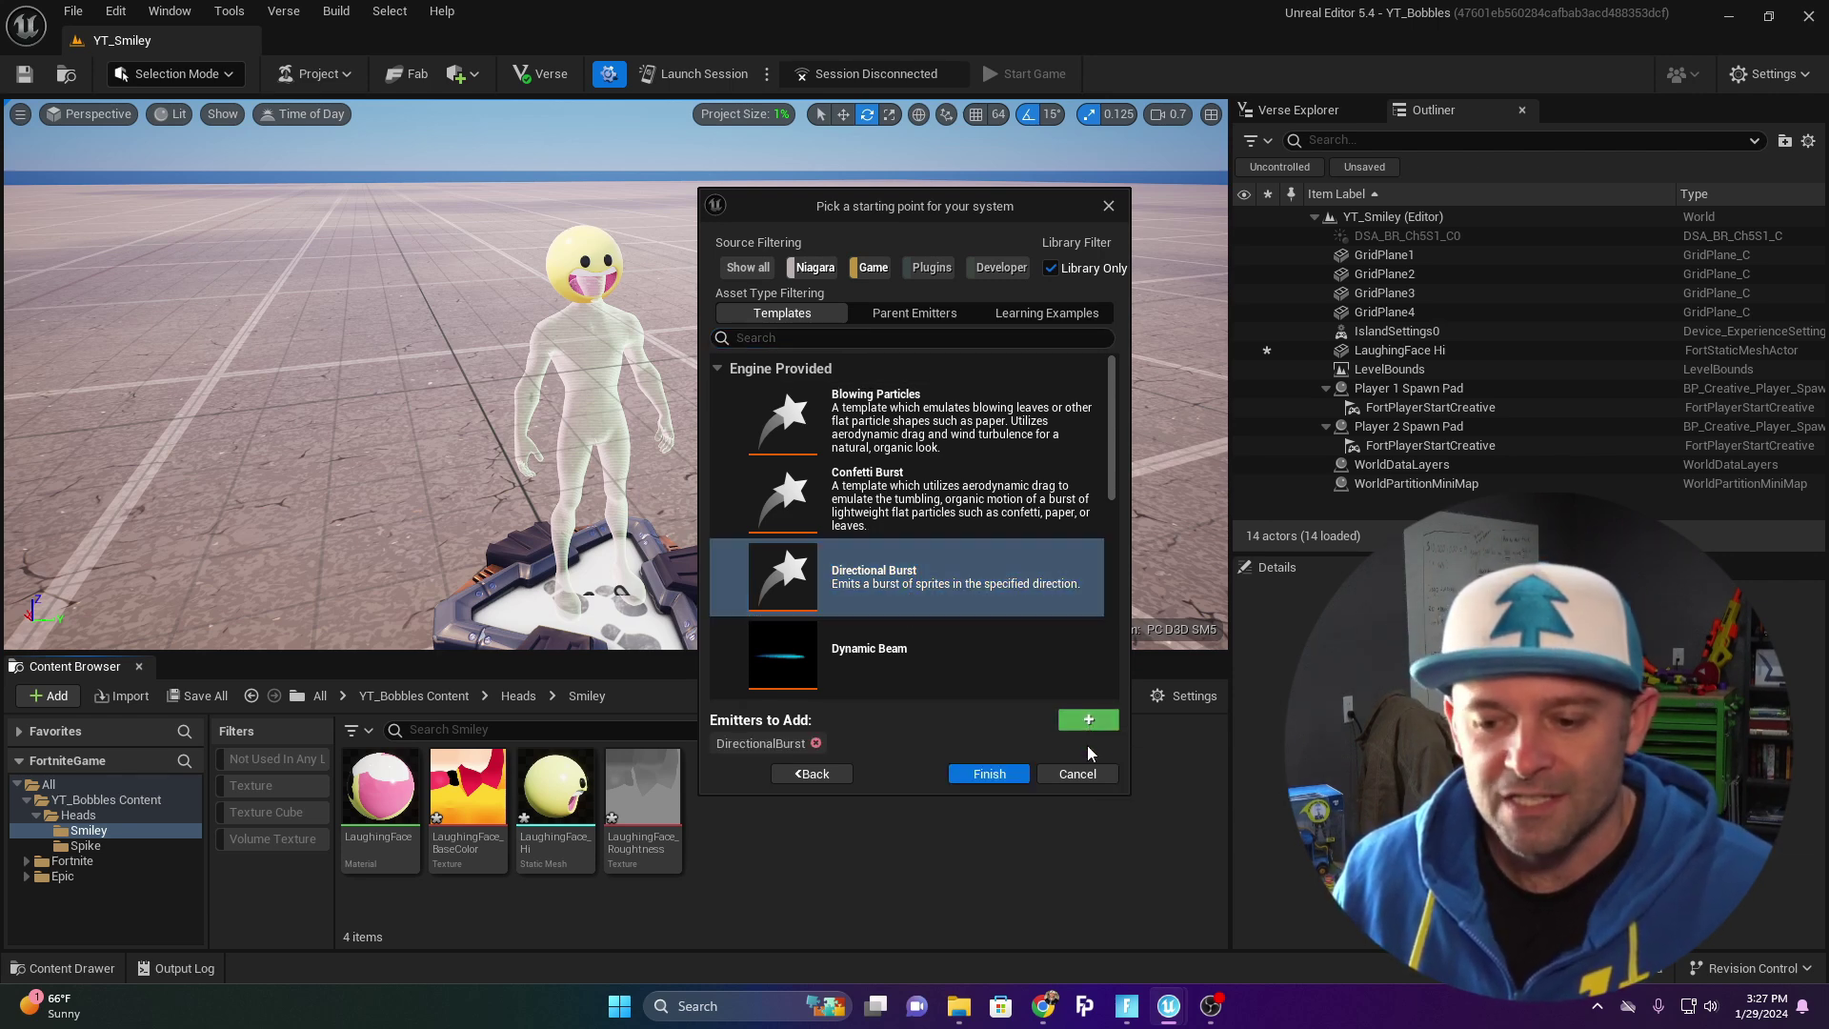
{"action": "left_click", "coordinate": [988, 773]}
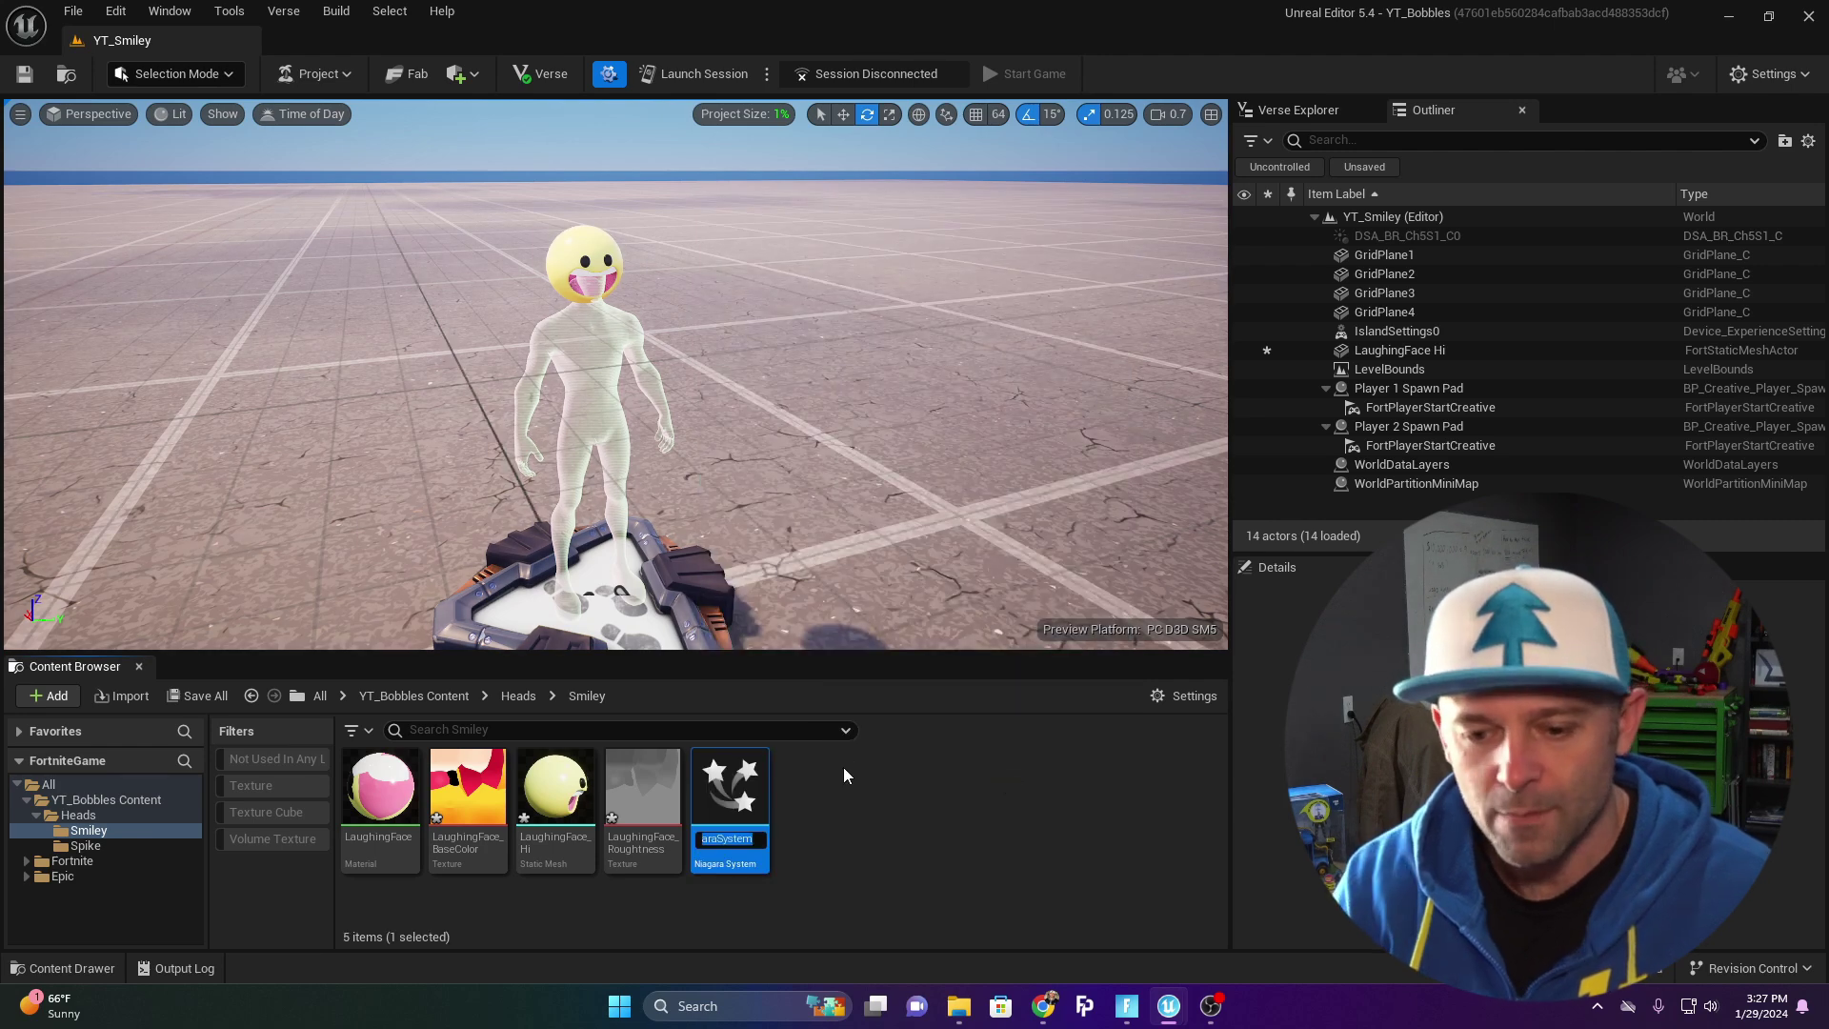
- Name the new system SmileyVFX and open it for editing
{"action": "type", "text": "Smiley"}
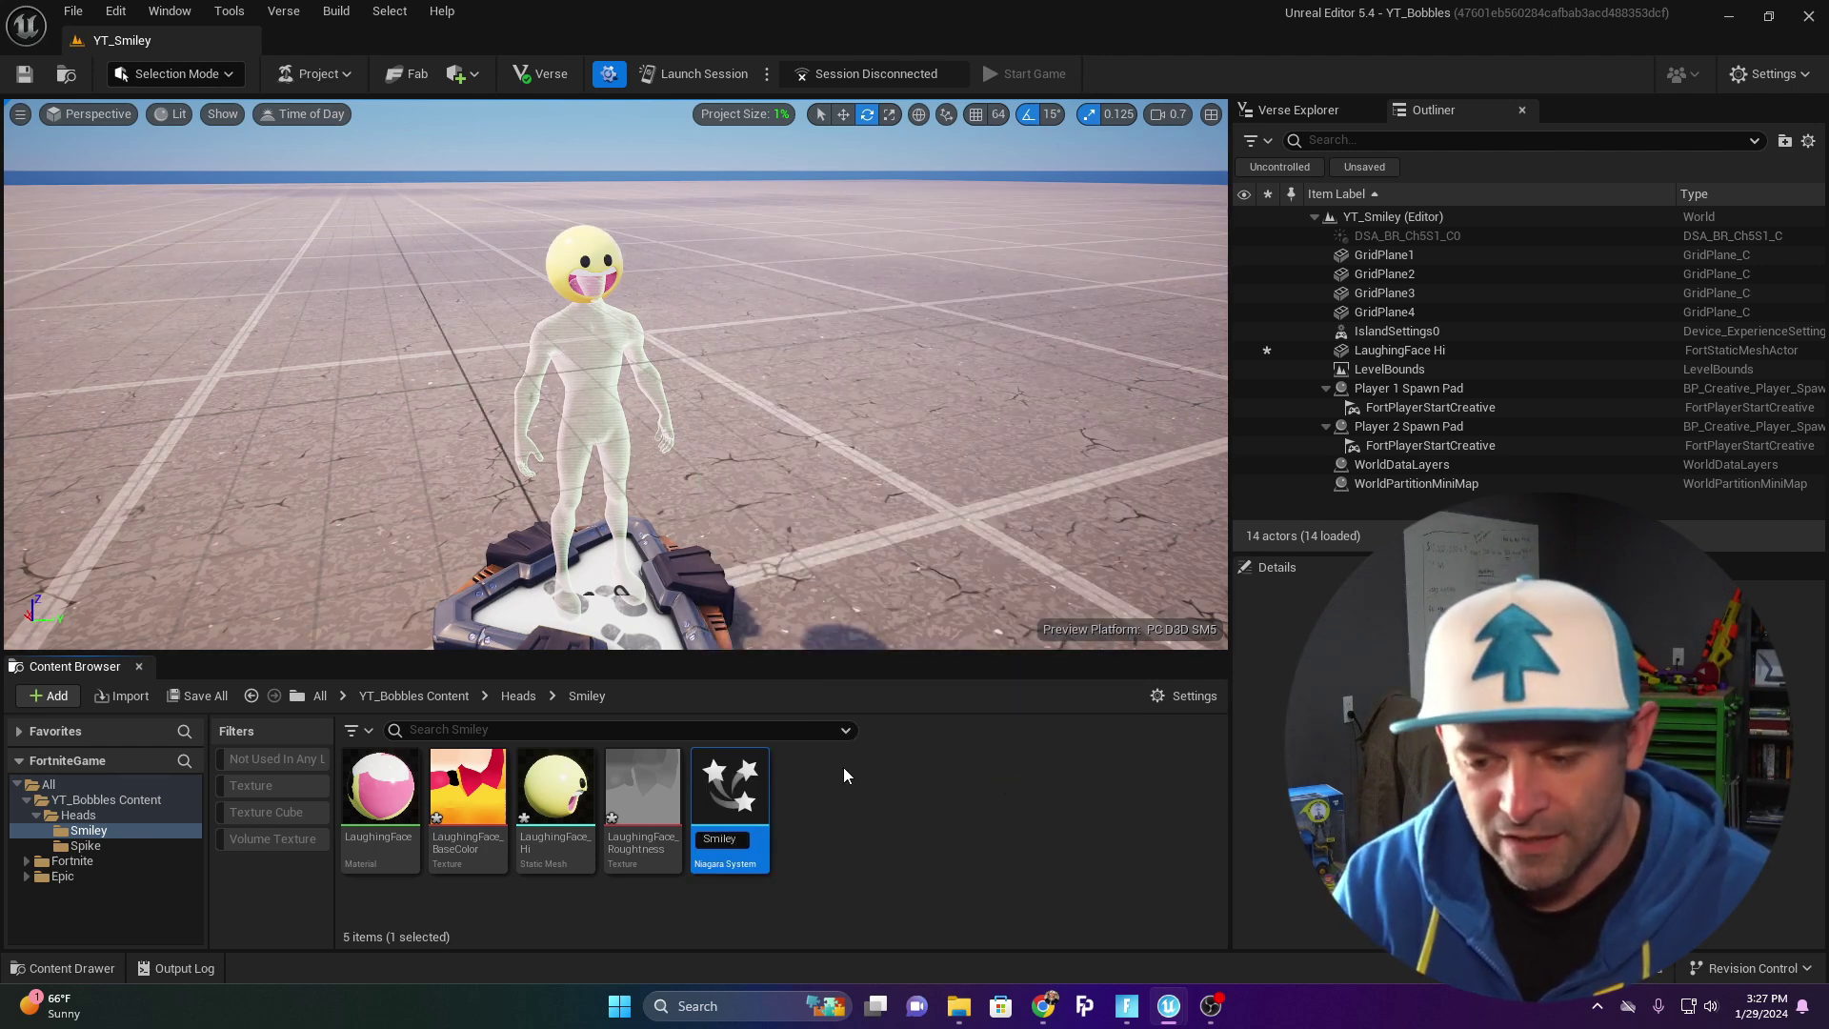
{"action": "type", "text": "VFX"}
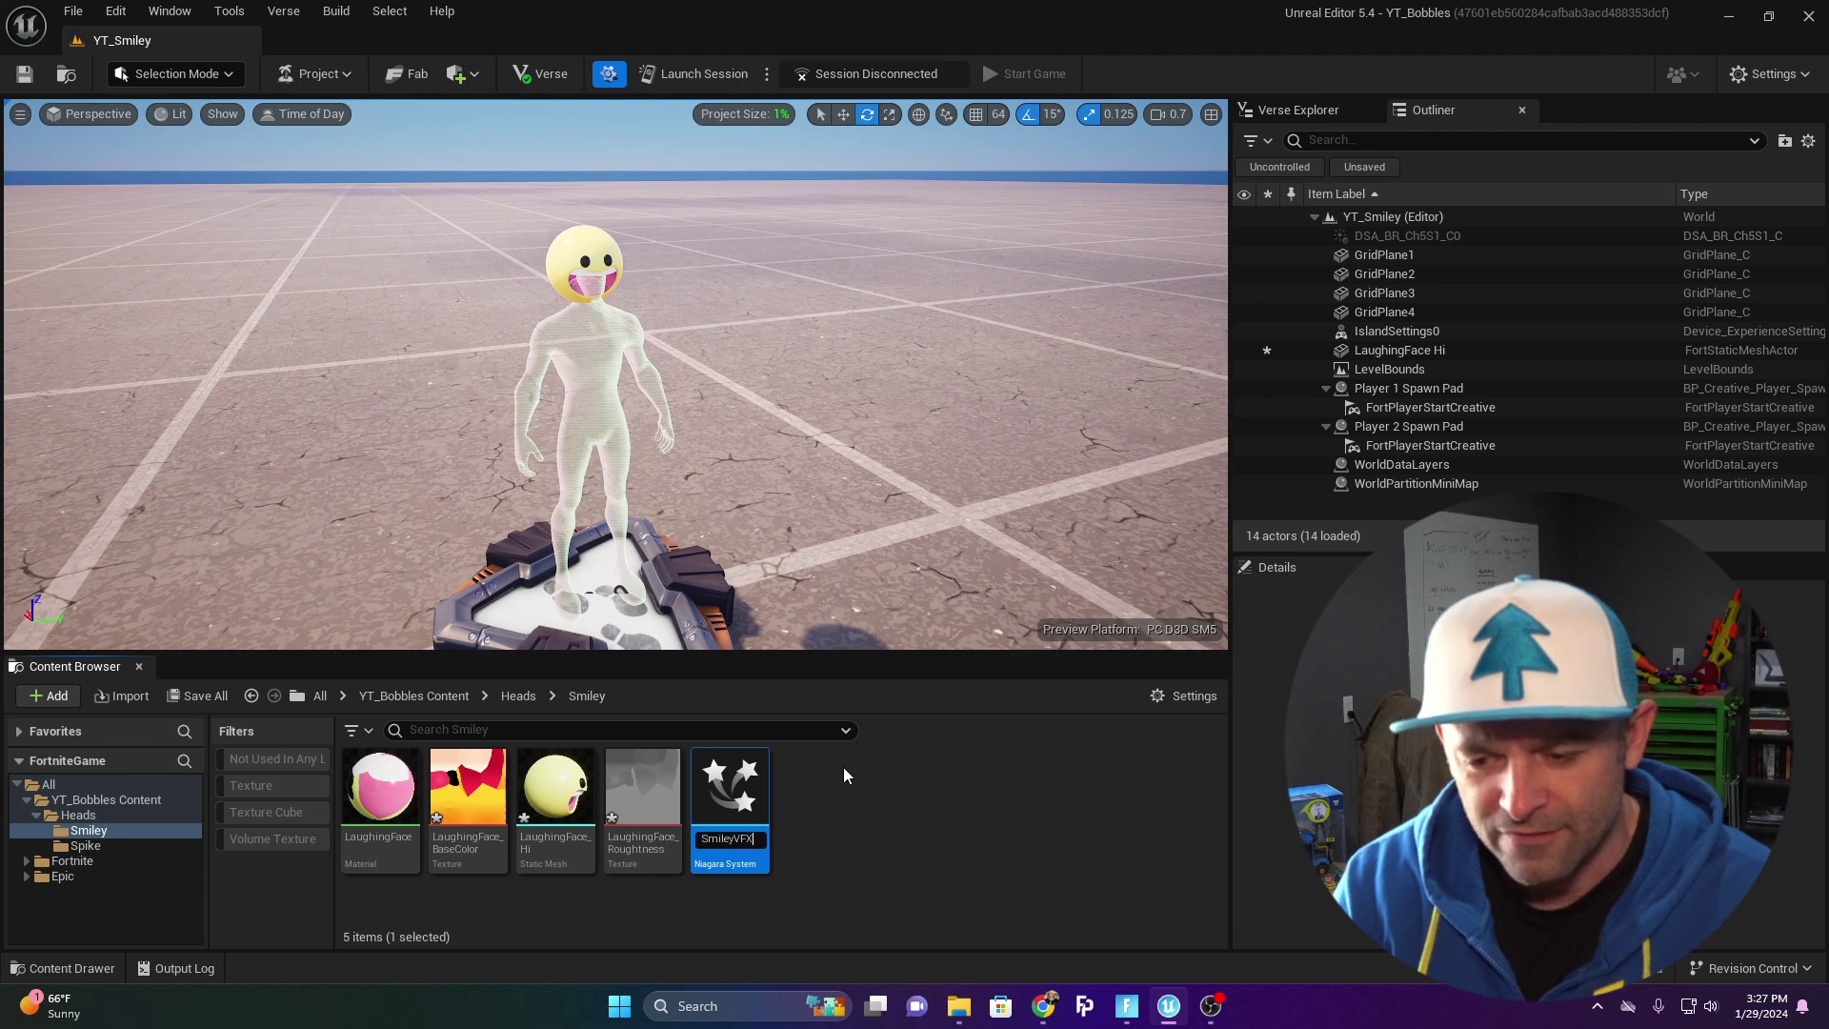
{"action": "key", "text": "Return"}
{"action": "double_click", "coordinate": [730, 800]}
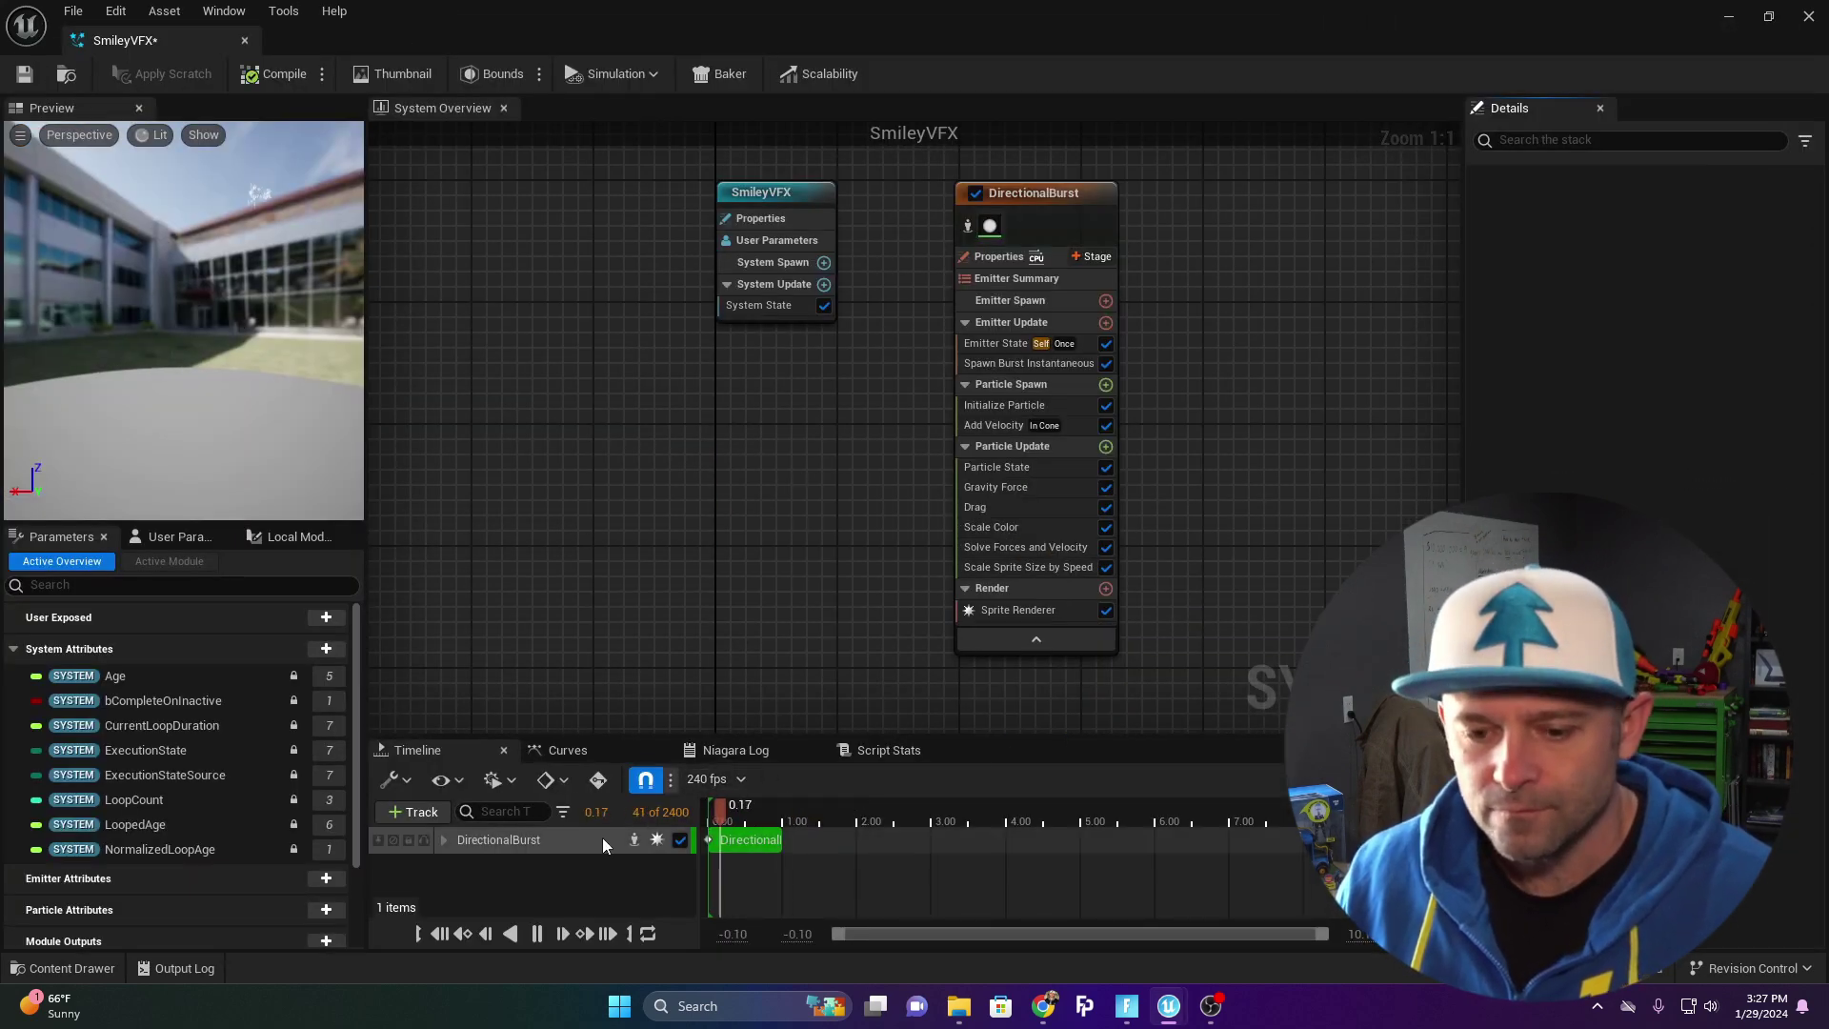
- Remove the Sprite Renderer from the DirectionalBurst emitter
{"action": "right_click_drag", "start_coordinate": [739, 530], "coordinate": [607, 519]}
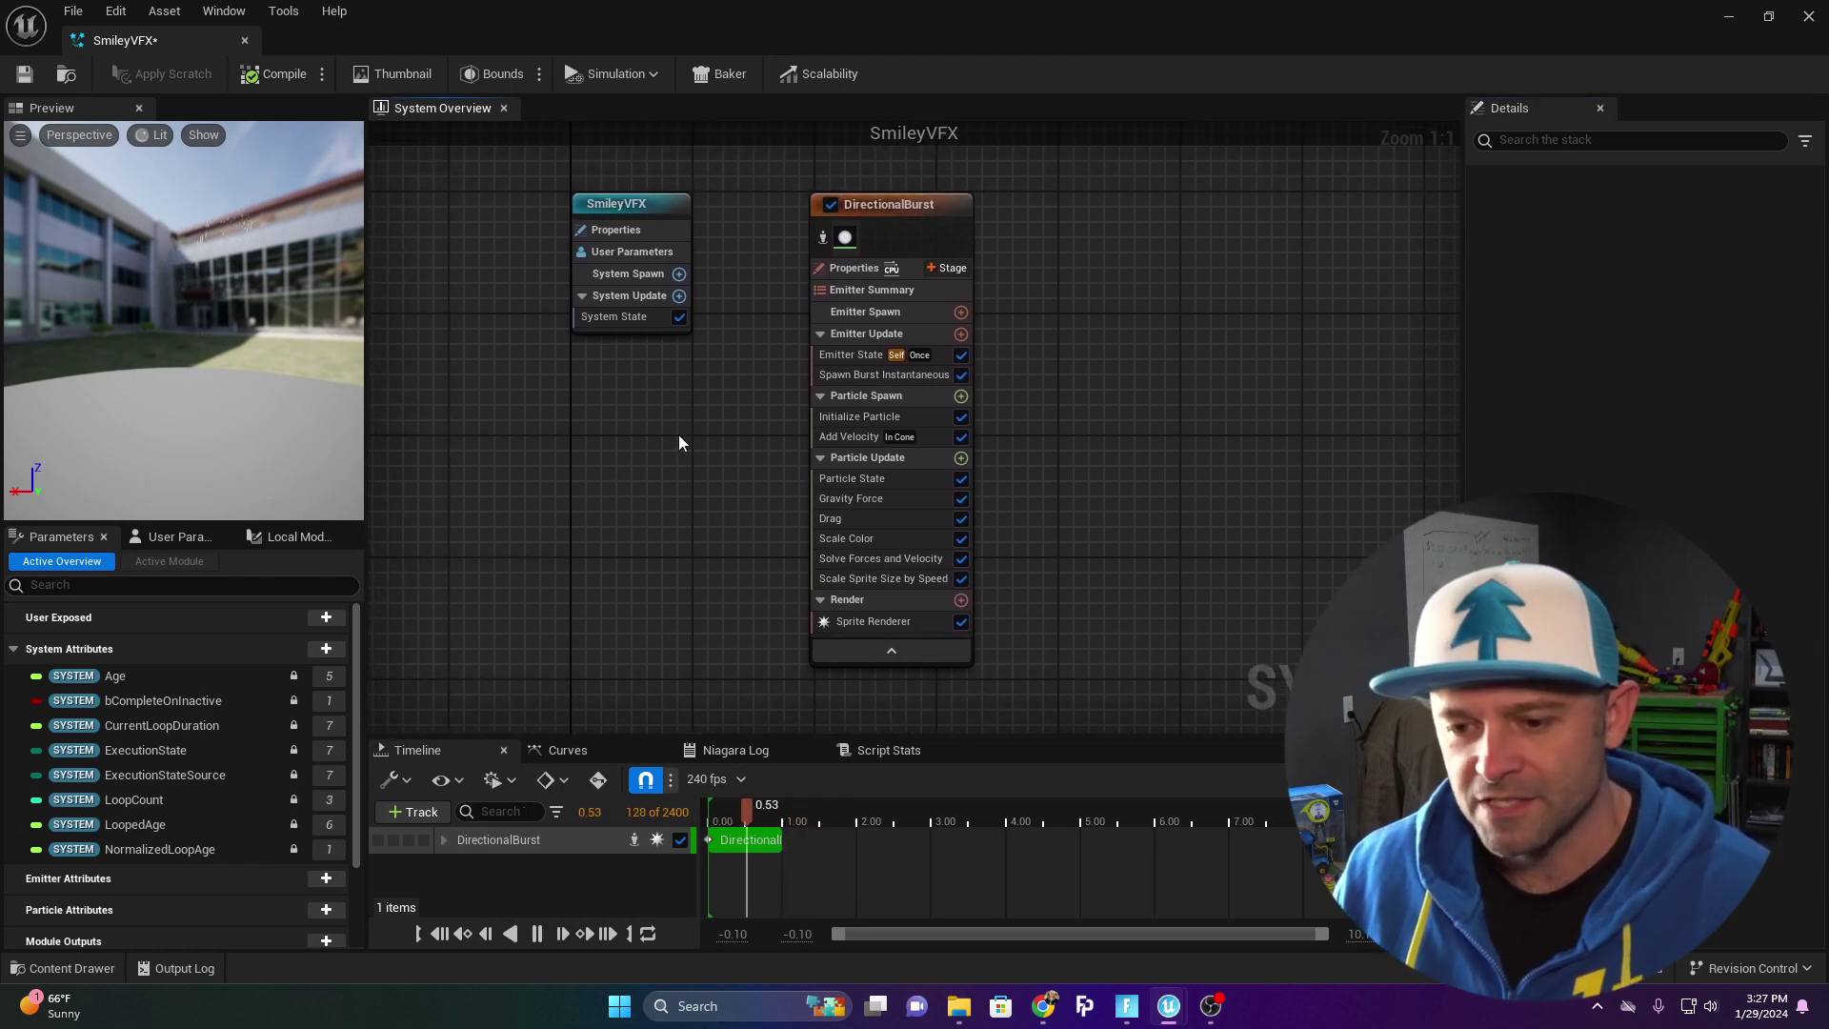
{"action": "right_click_drag", "start_coordinate": [948, 674], "coordinate": [986, 585]}
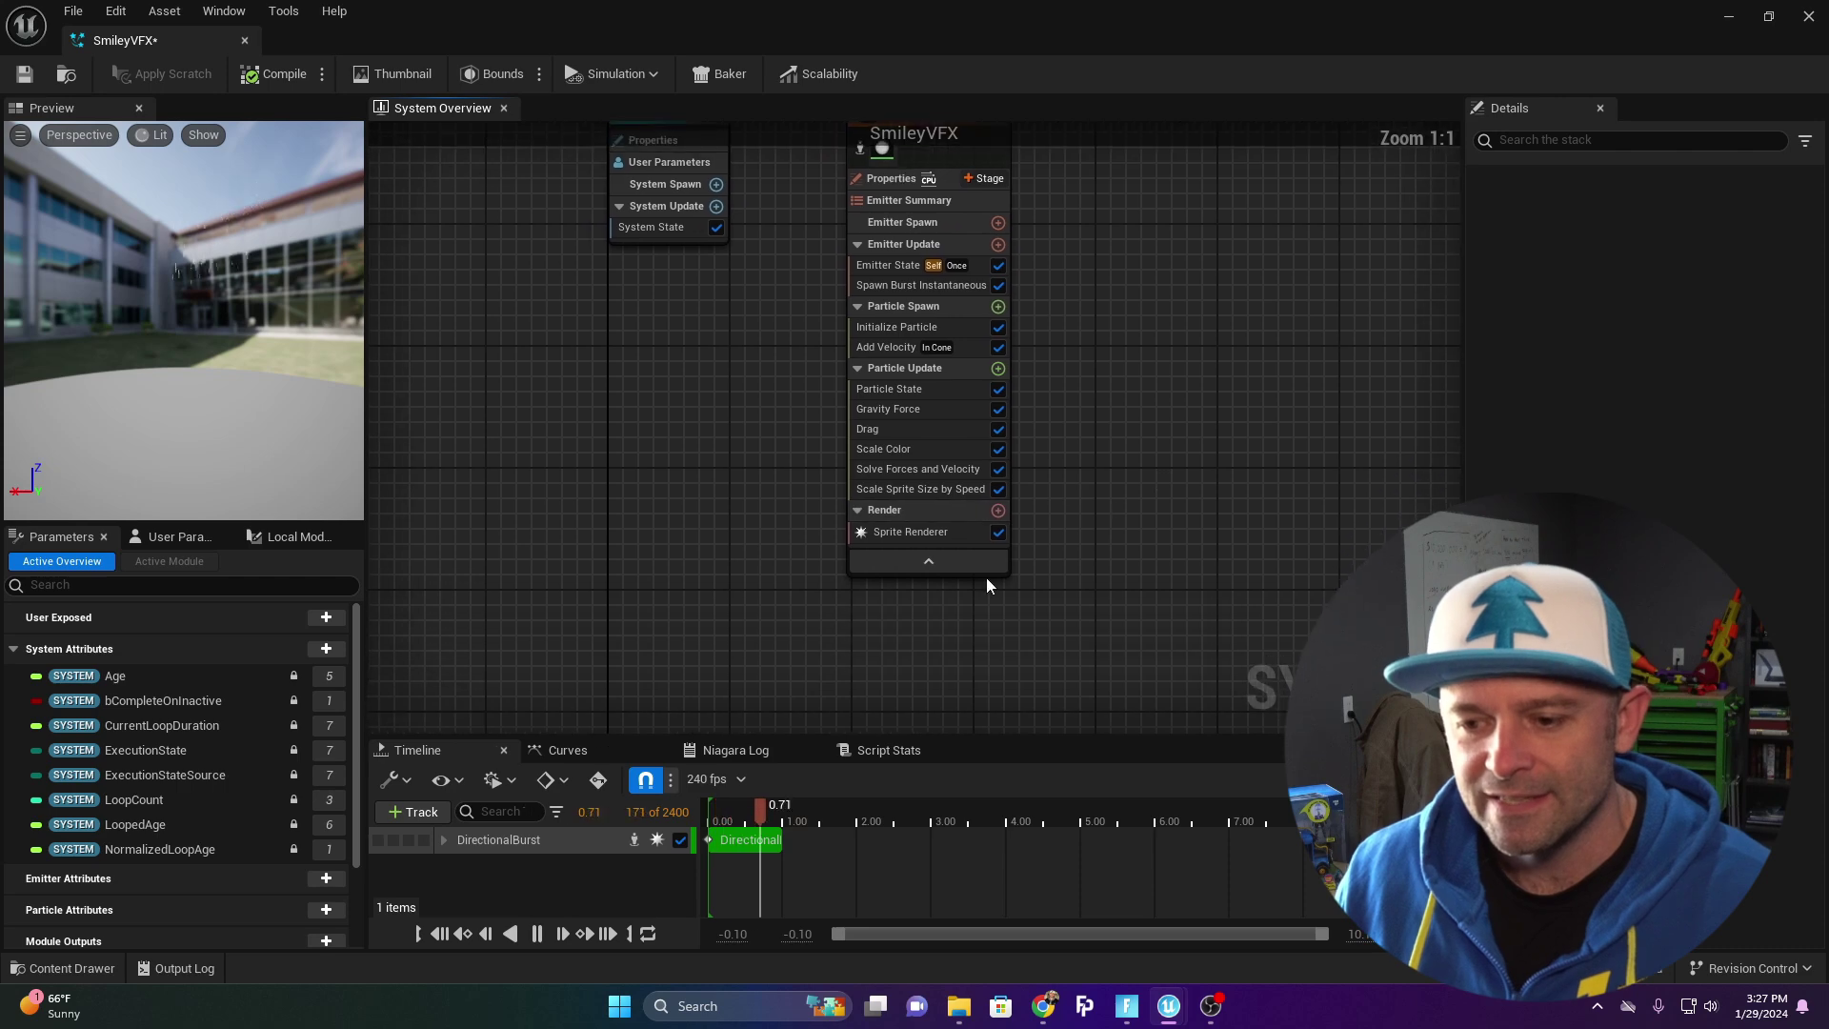
{"action": "left_click", "coordinate": [923, 535]}
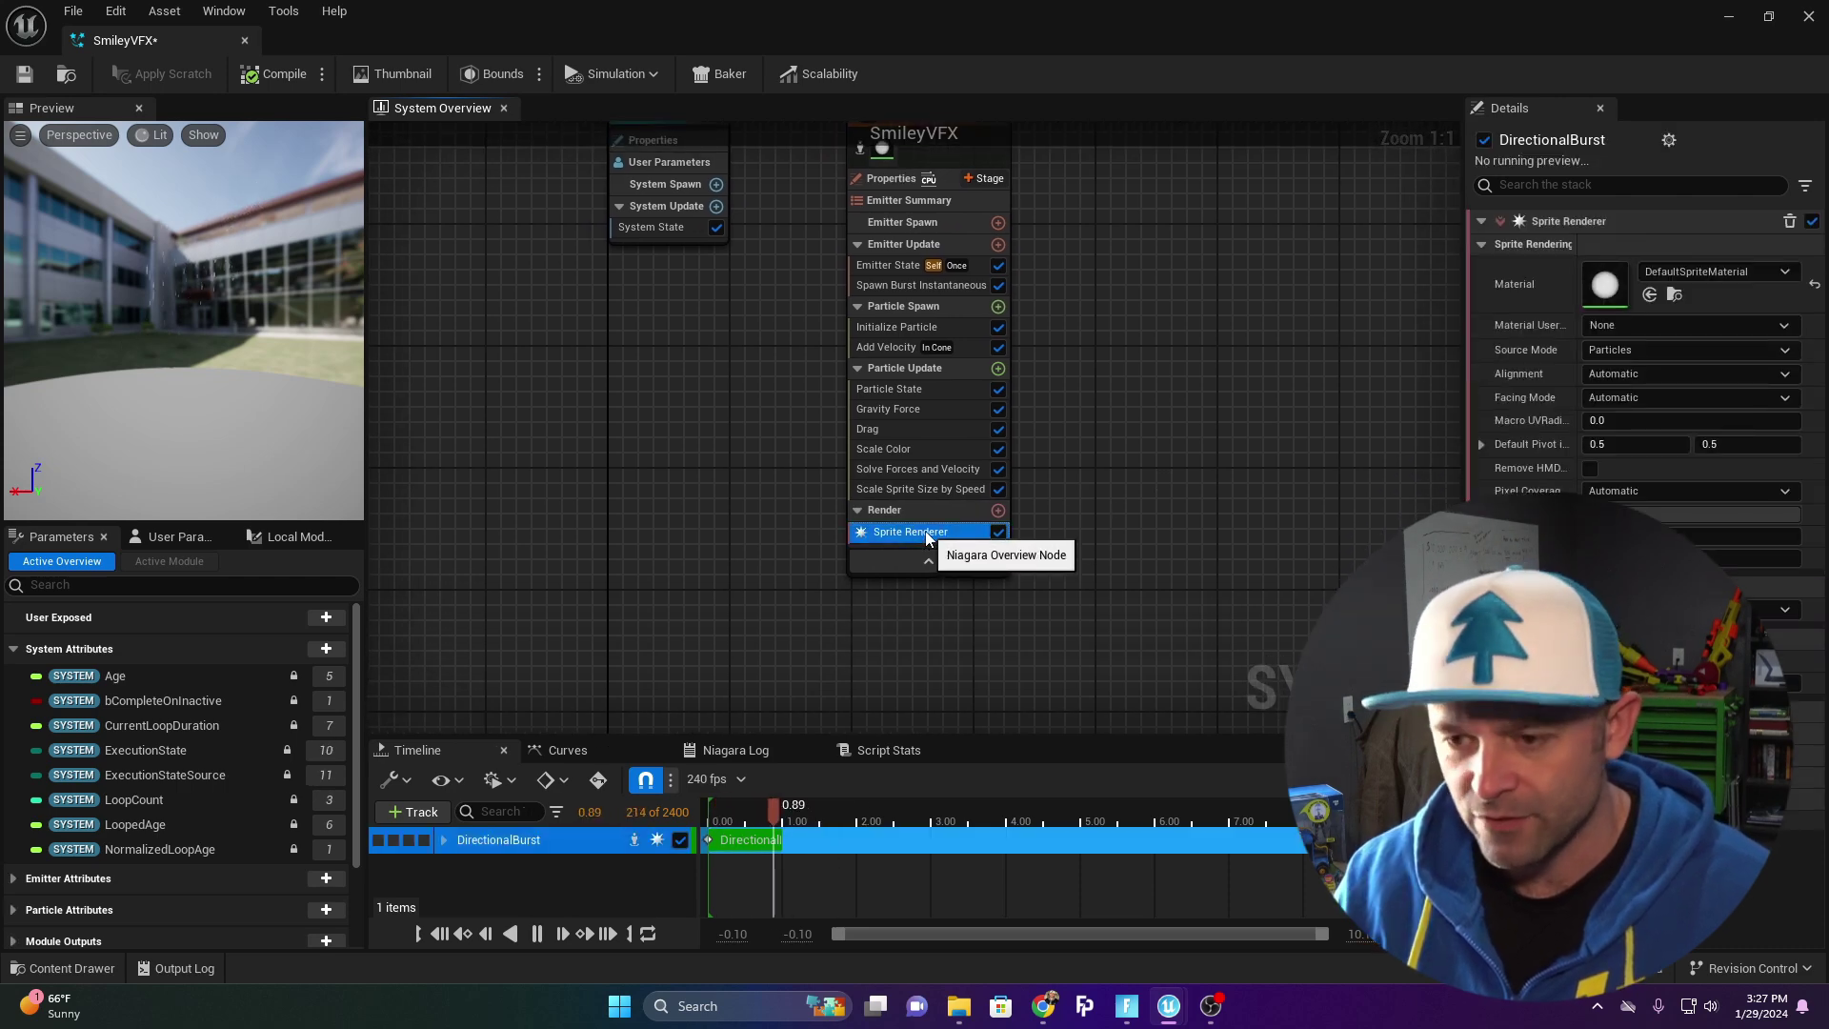
{"action": "key", "text": "Delete"}
- Delete Particle State, Gravity Force, Drag, Scale Color, Solve Forces, Scale Sprite Size and Particle Spawn modules
{"action": "right_click_drag", "start_coordinate": [1142, 451], "coordinate": [1049, 513]}
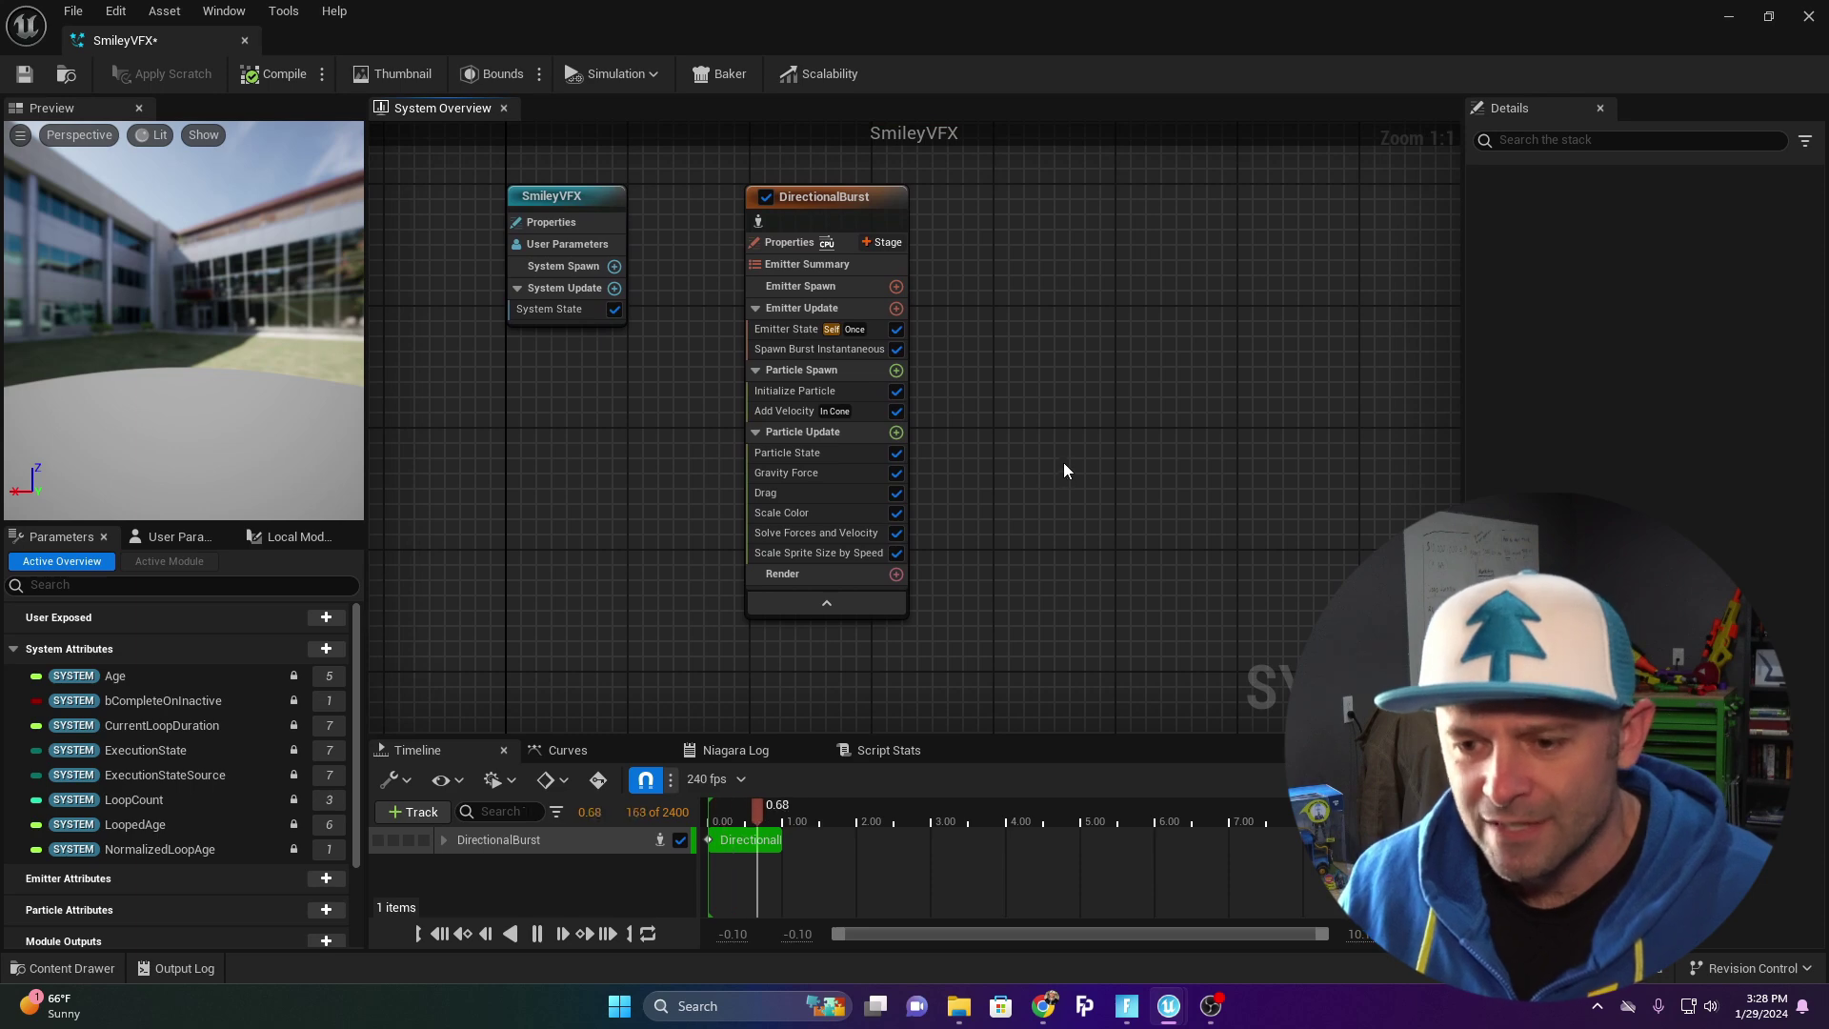
{"action": "left_click", "coordinate": [833, 452]}
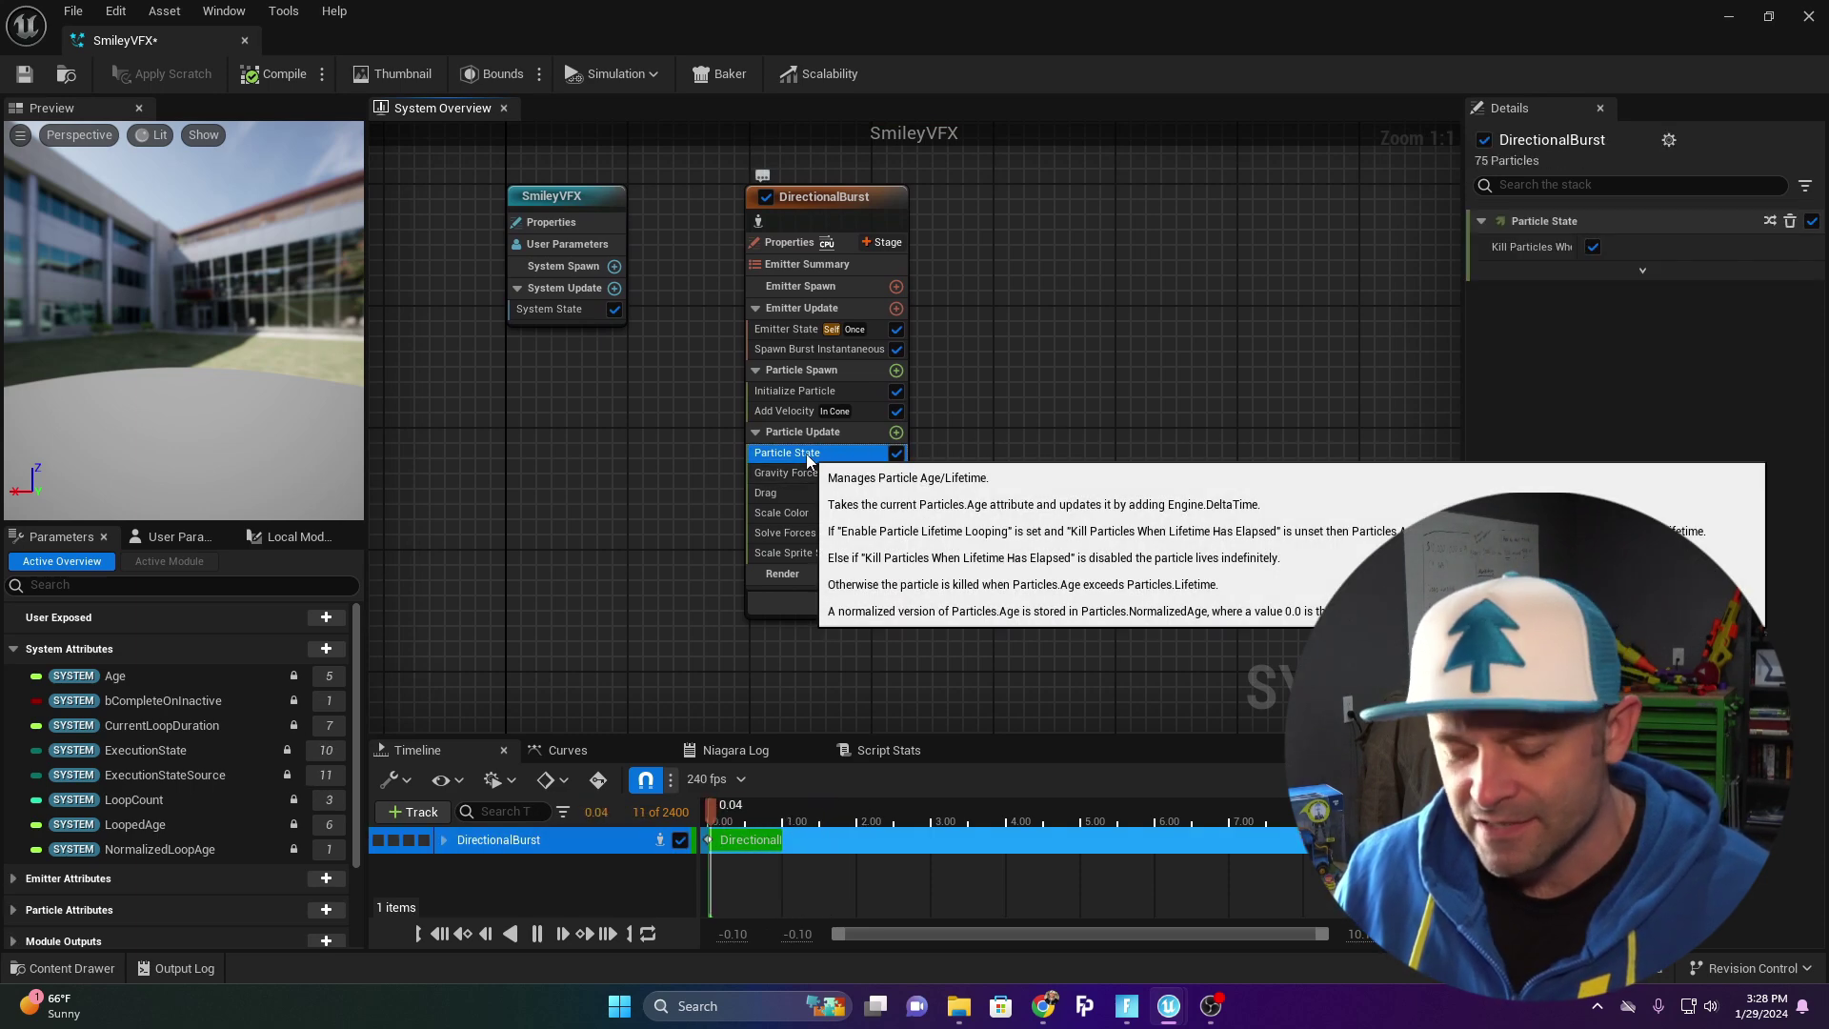
{"action": "key", "text": "Delete"}
{"action": "left_click", "coordinate": [792, 457]}
{"action": "key", "text": "Delete"}
{"action": "left_click", "coordinate": [791, 457]}
{"action": "key", "text": "Delete"}
{"action": "left_click", "coordinate": [792, 457]}
{"action": "key", "text": "Delete"}
{"action": "left_click", "coordinate": [790, 453]}
{"action": "key", "text": "Delete"}
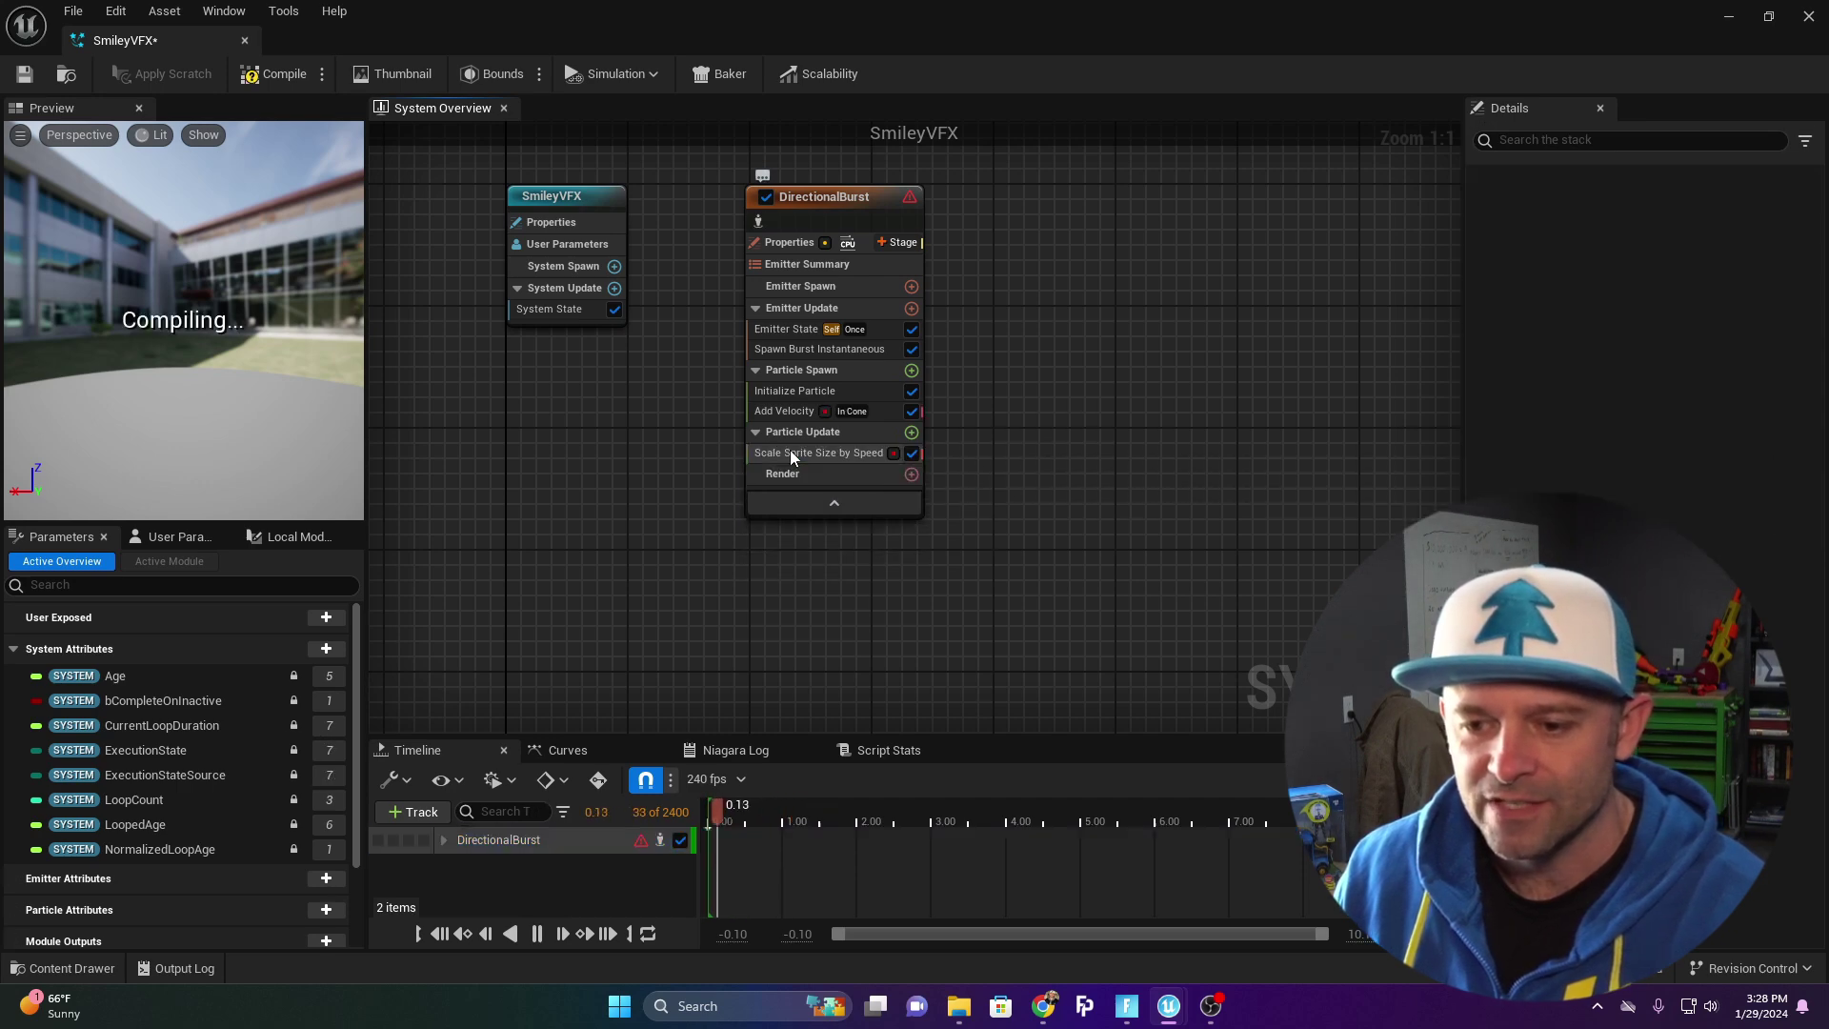
{"action": "left_click", "coordinate": [791, 451]}
{"action": "key", "text": "Delete"}
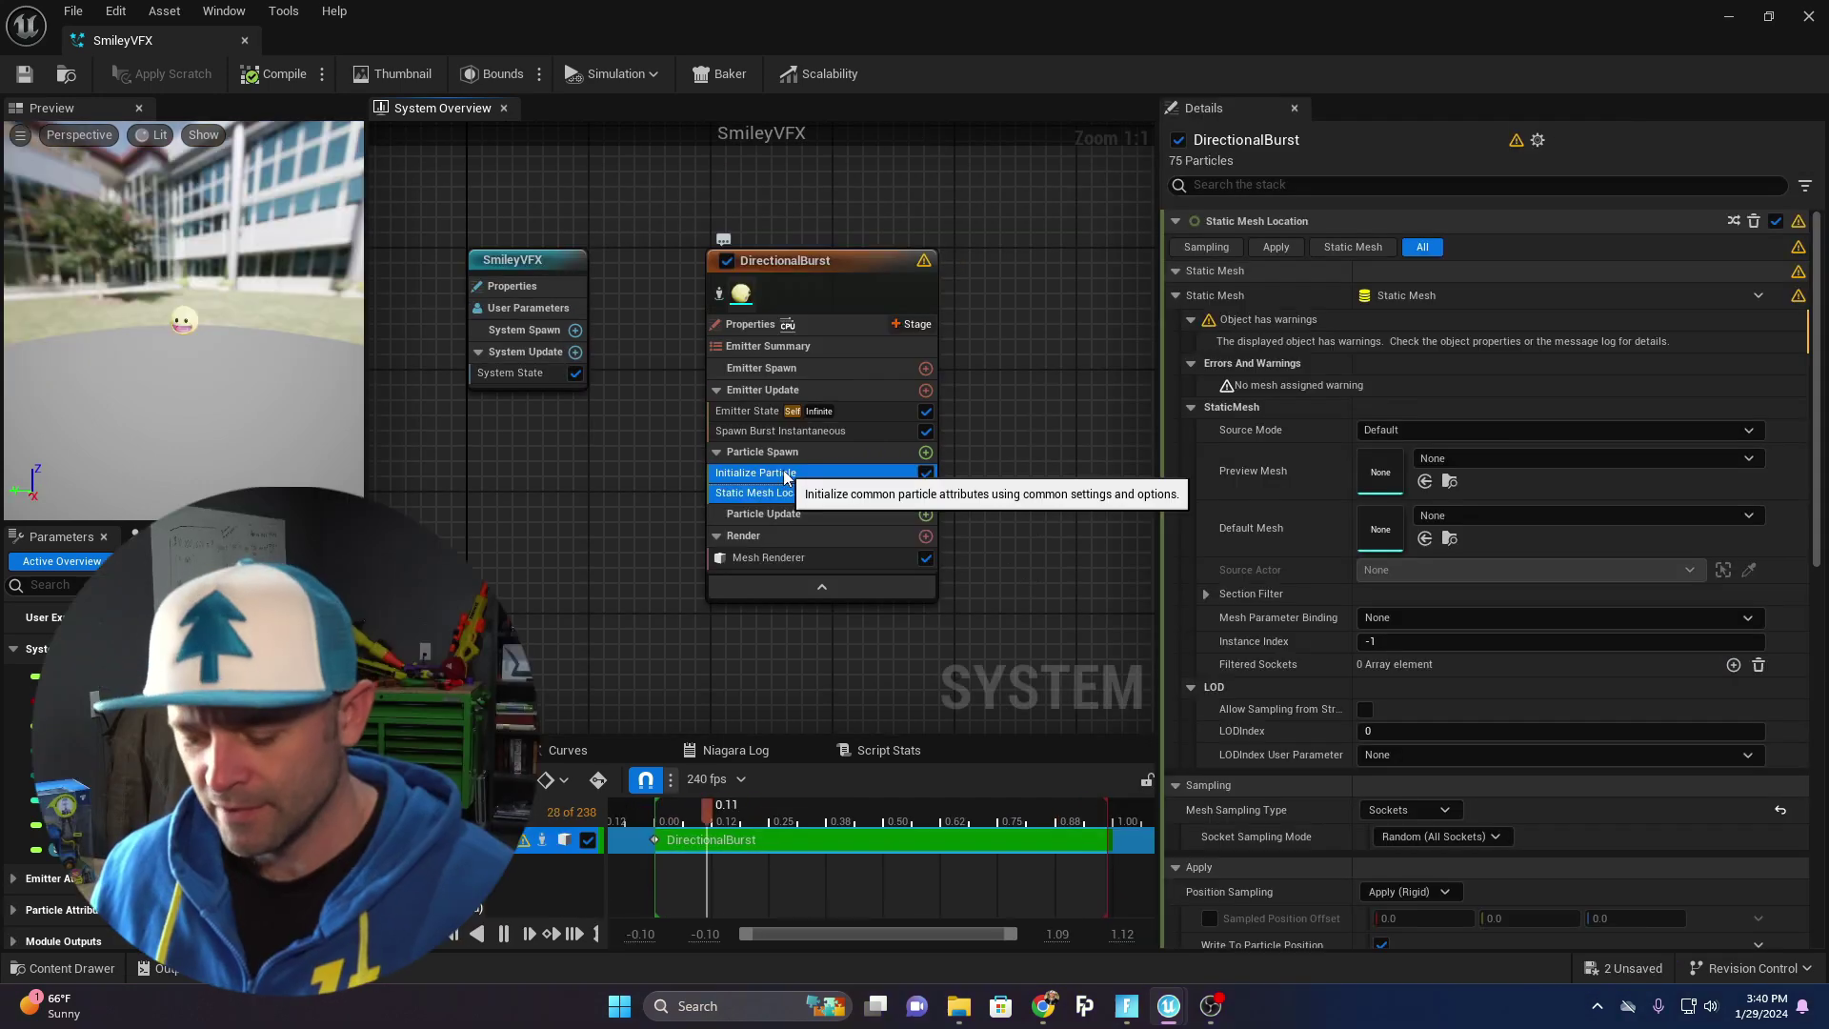
{"action": "left_click", "coordinate": [811, 470], "text": "ctrl"}
{"action": "key", "text": "Delete"}
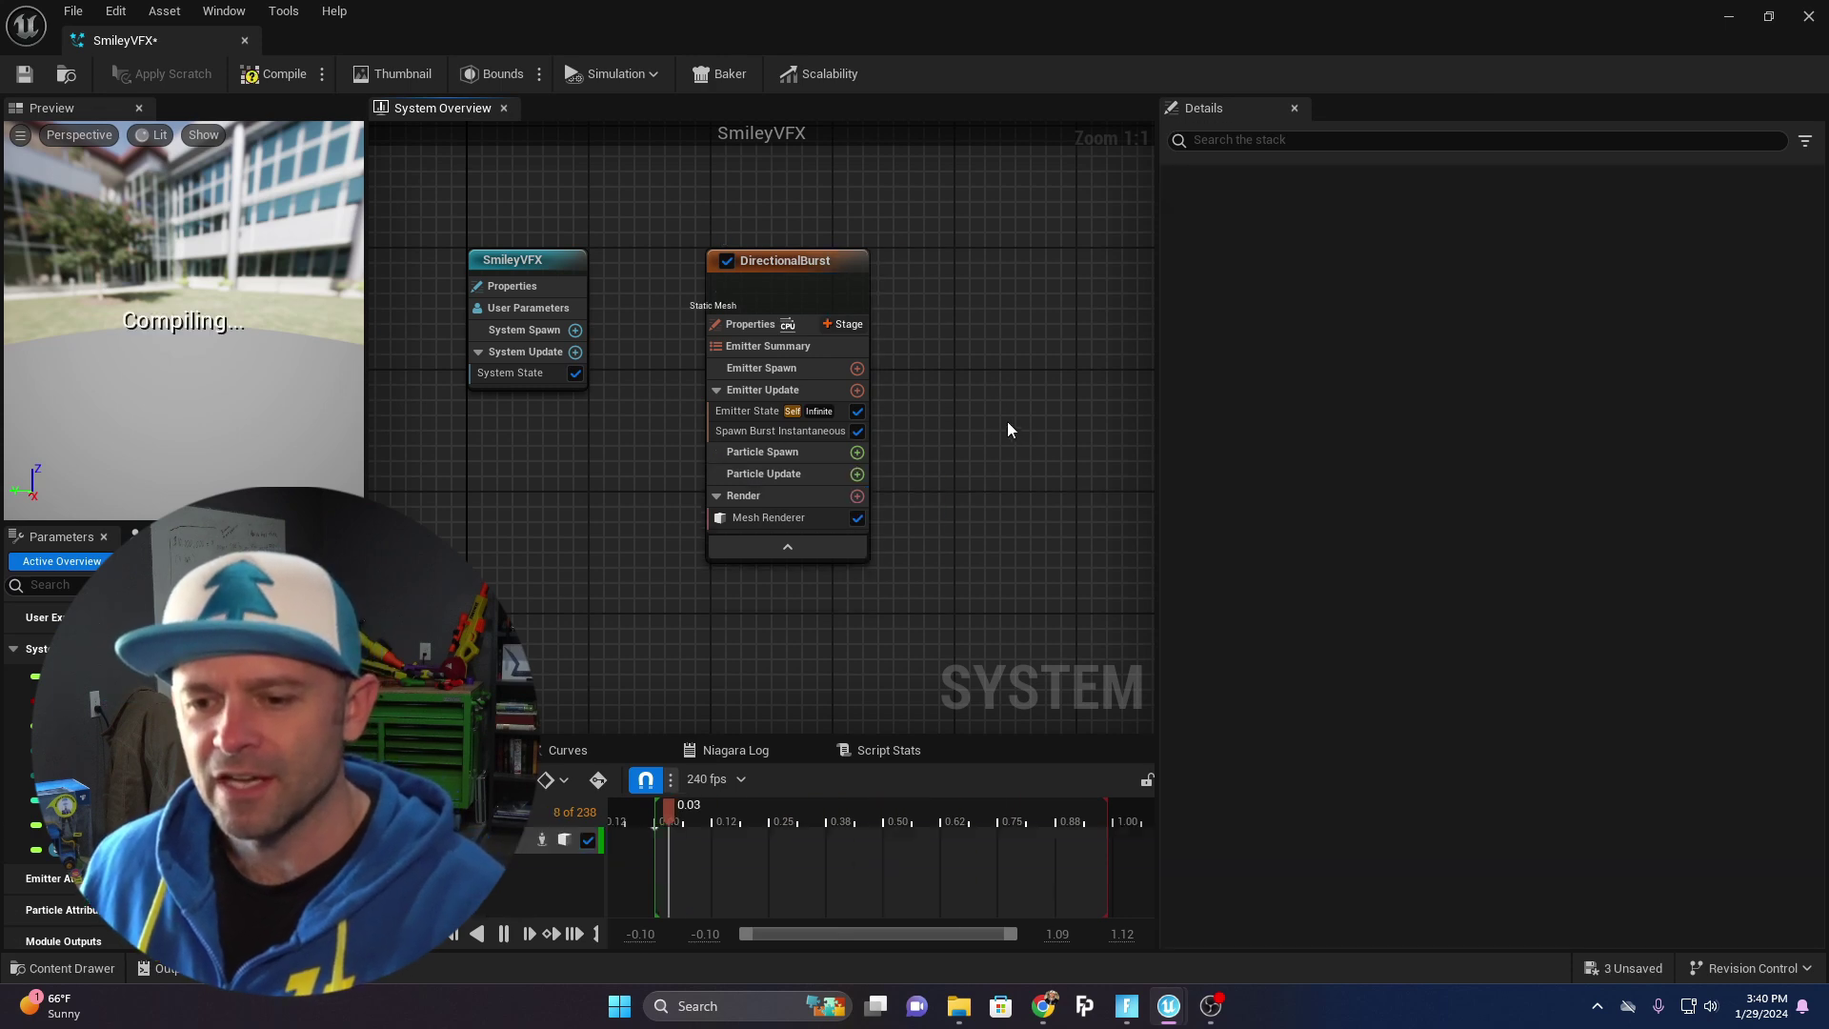
- Add a Static Mesh Location module and set its Mesh Sampling Type to Sockets
{"action": "left_click", "coordinate": [857, 475]}
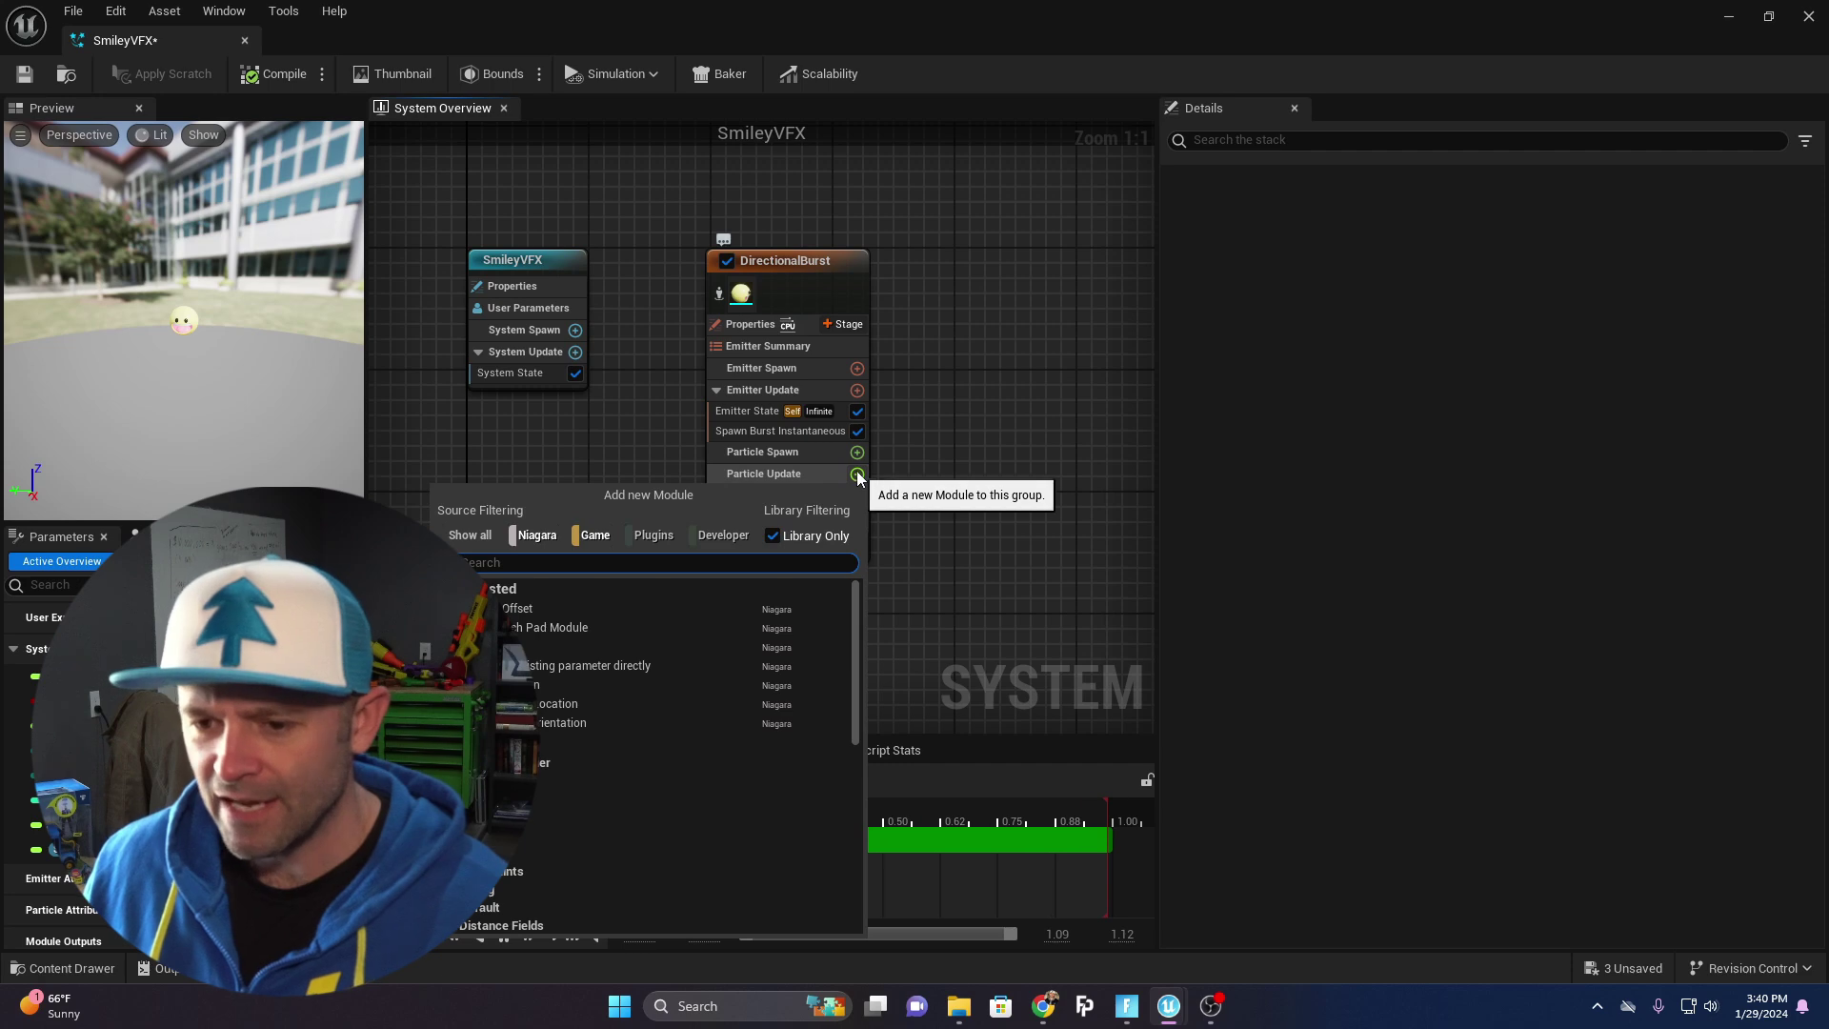
{"action": "type", "text": "static"}
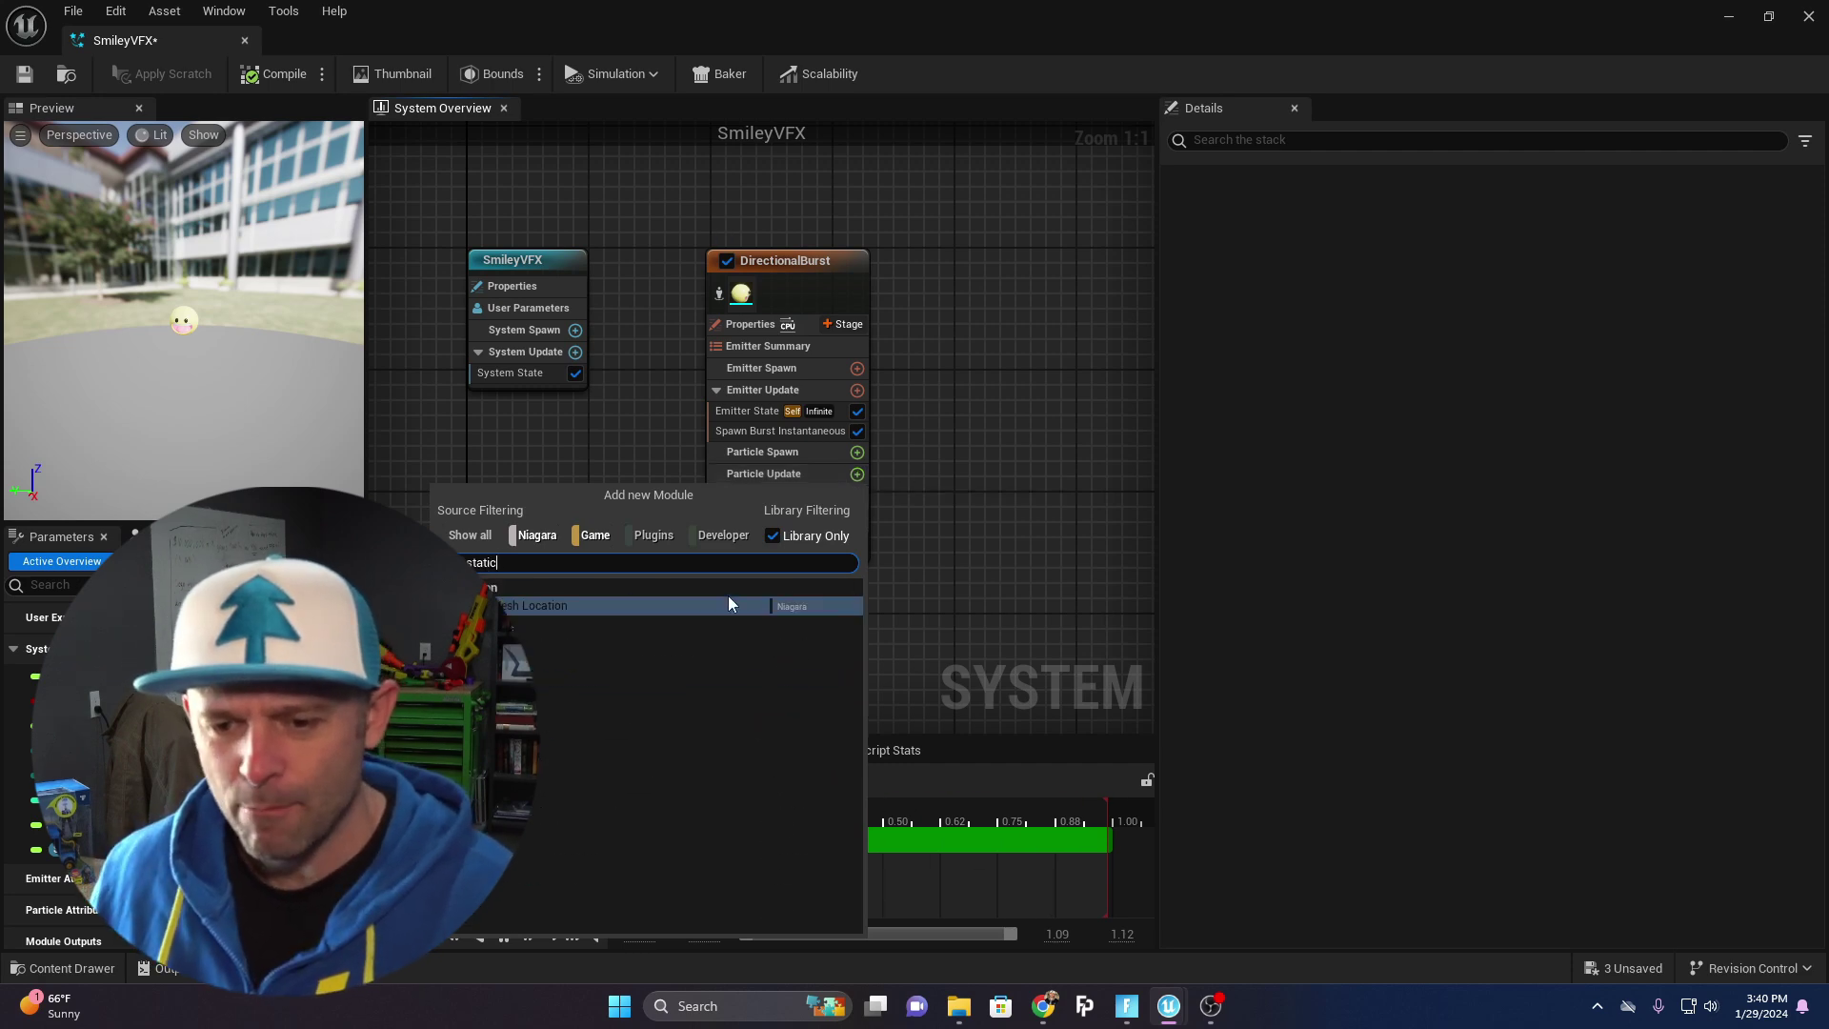
{"action": "left_click", "coordinate": [690, 606]}
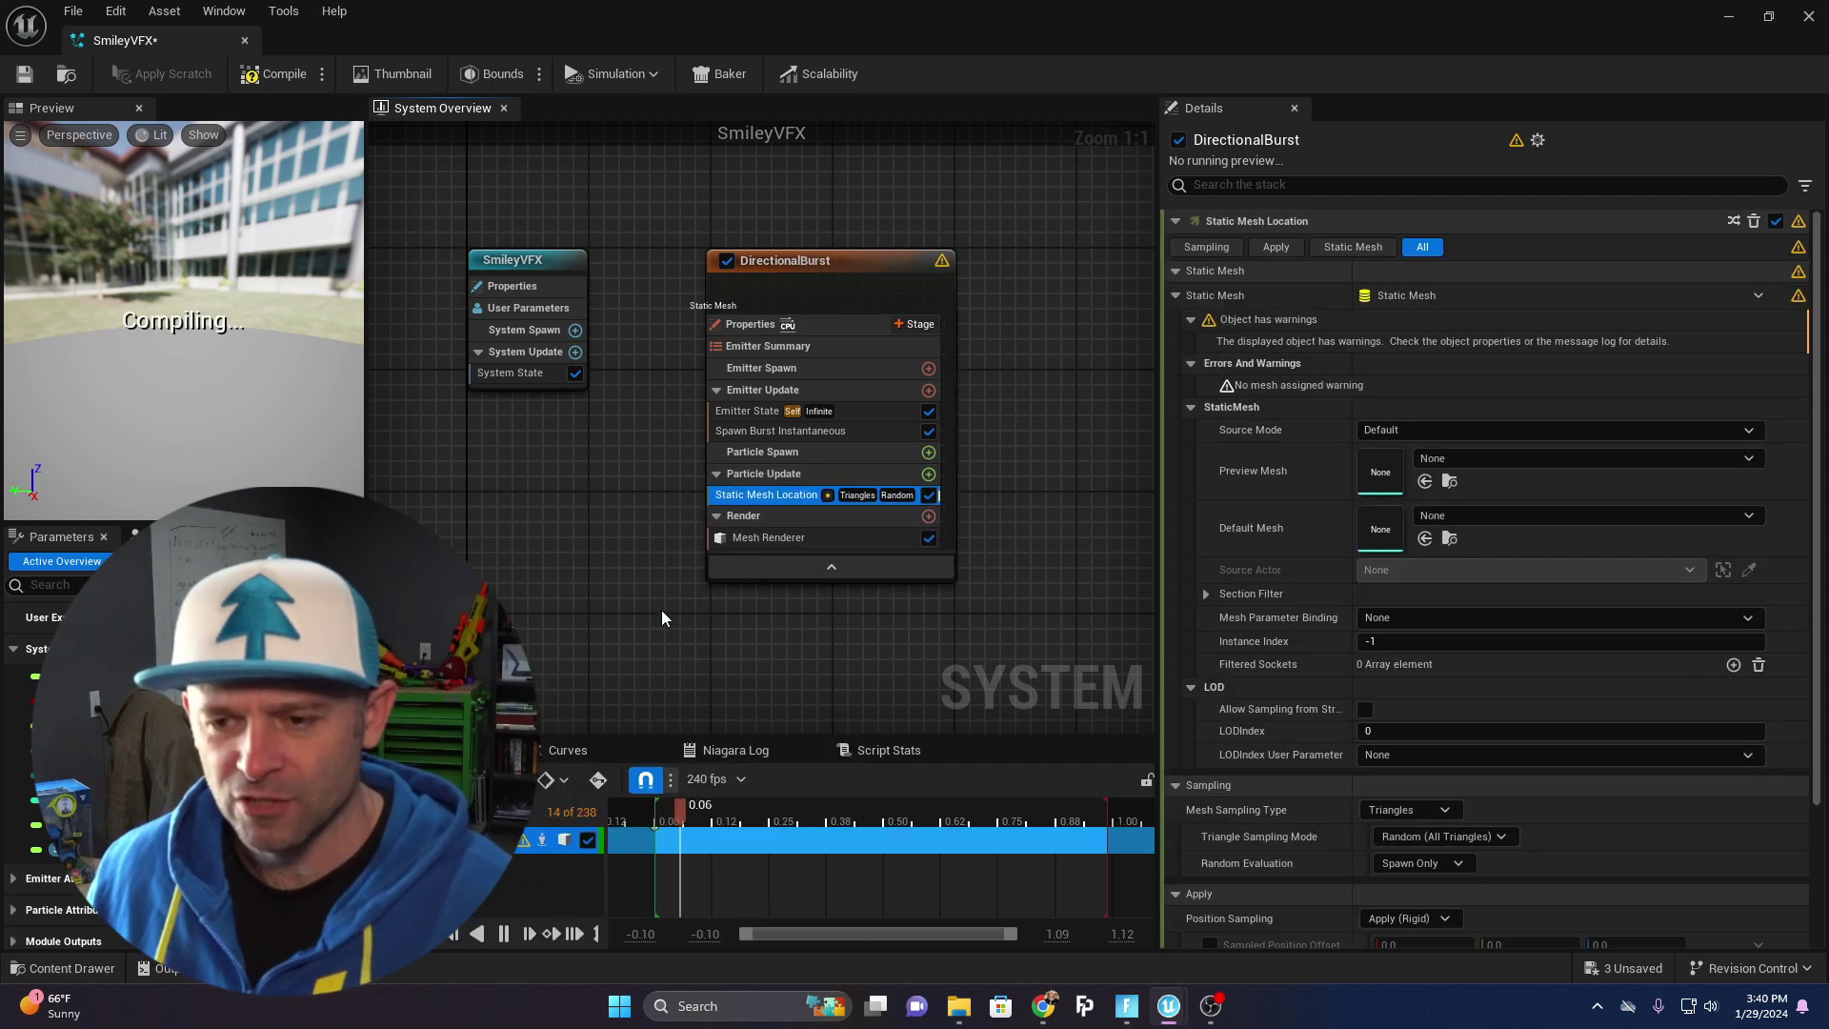
{"action": "left_click", "coordinate": [858, 494]}
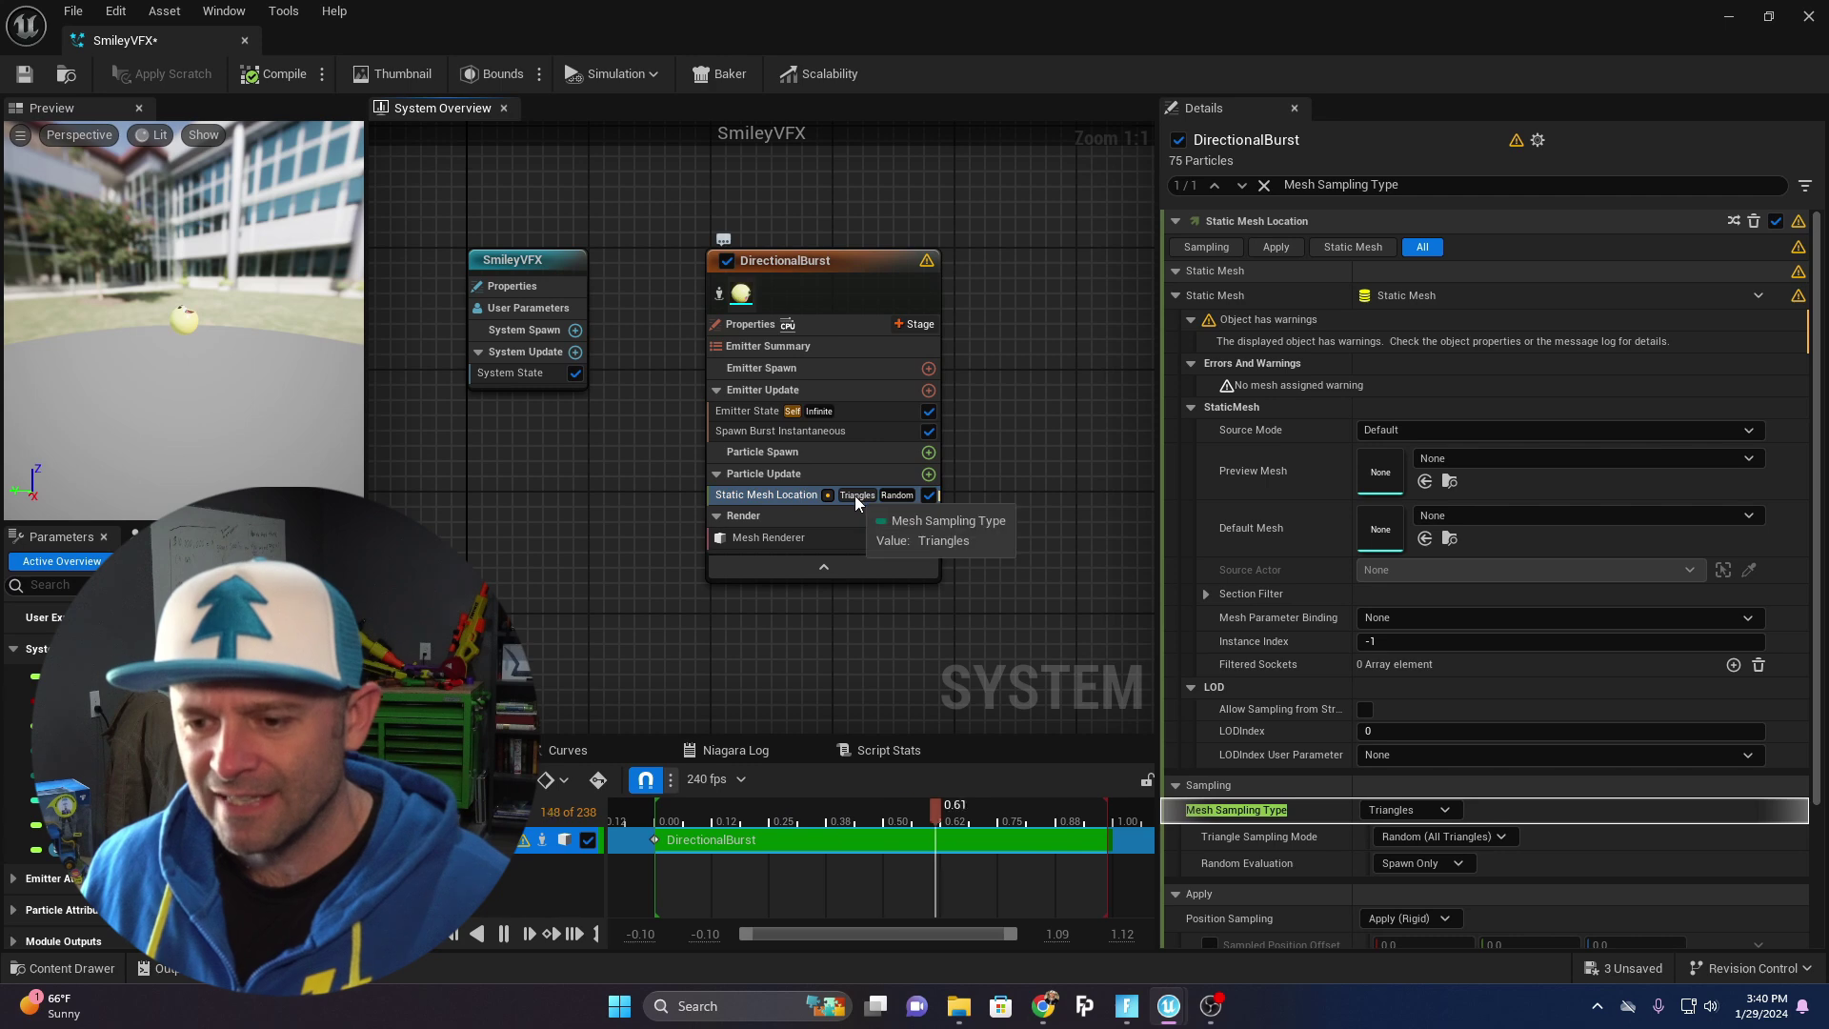
{"action": "left_click", "coordinate": [1408, 810]}
{"action": "left_click", "coordinate": [1423, 861]}
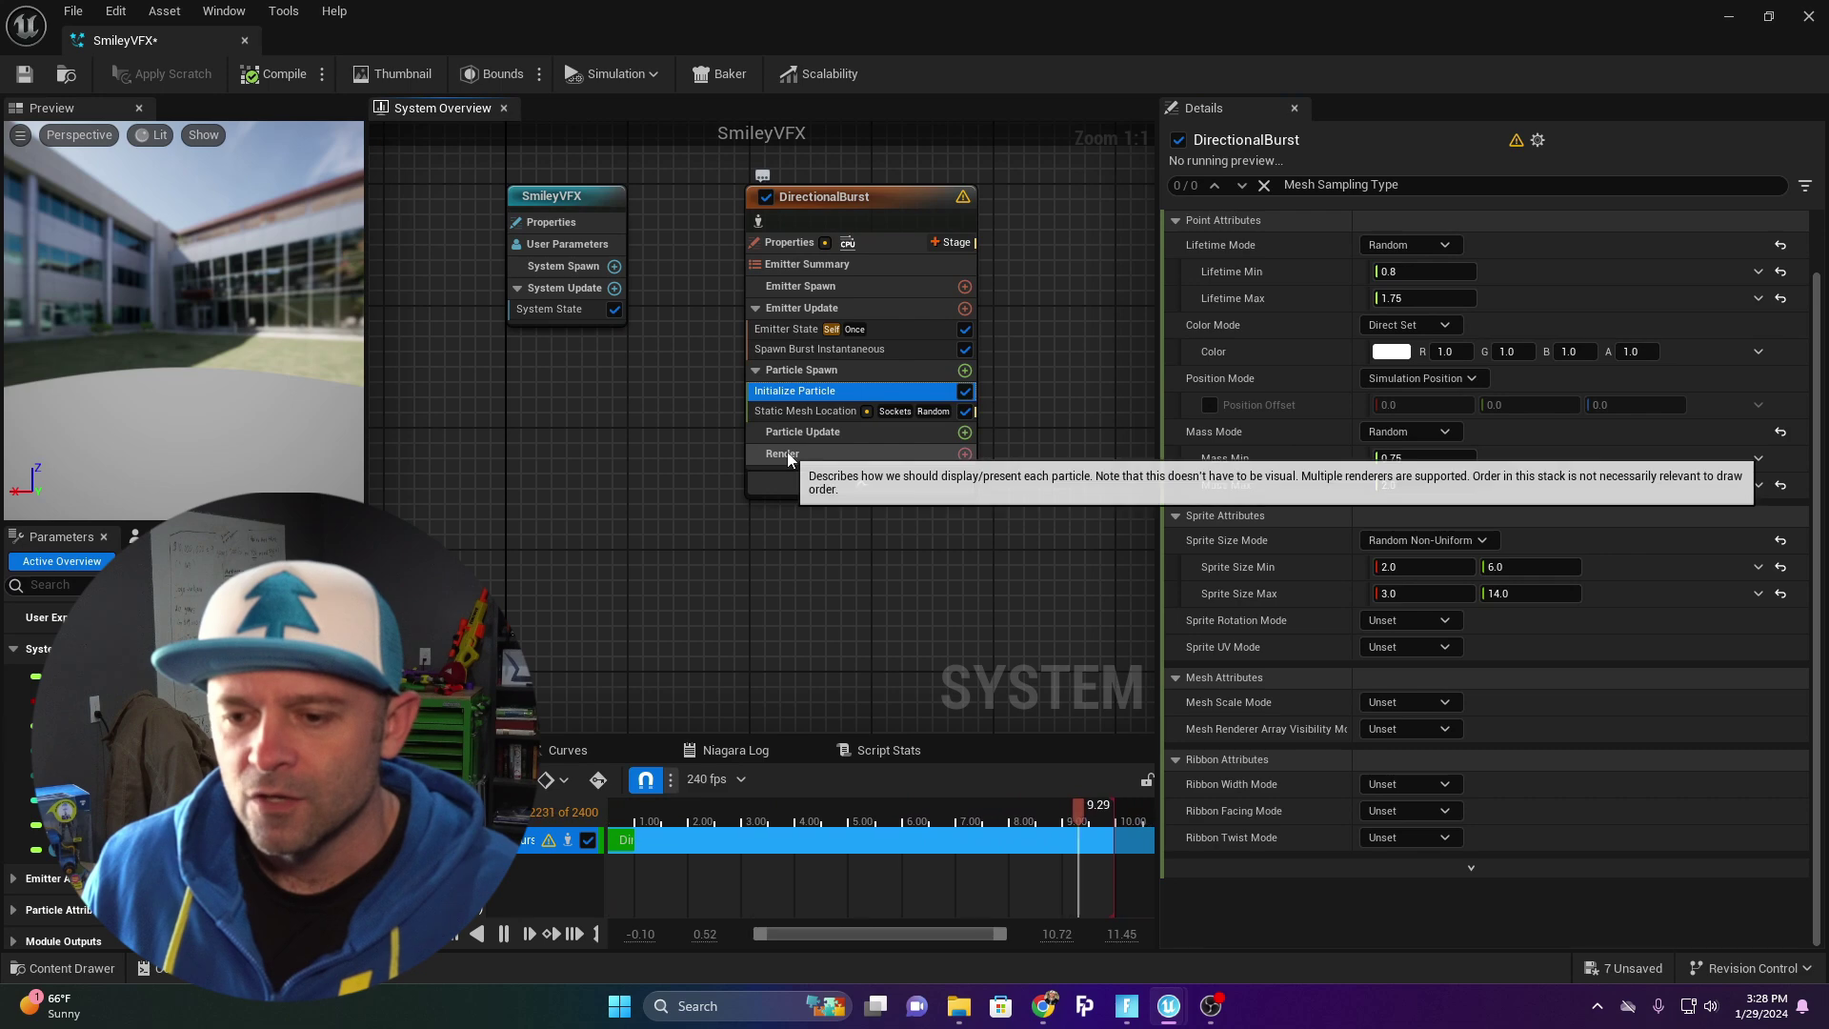
- Add a Mesh Renderer to the emitter and set its mesh to LaughingFace_Hi
{"action": "left_click", "coordinate": [798, 455]}
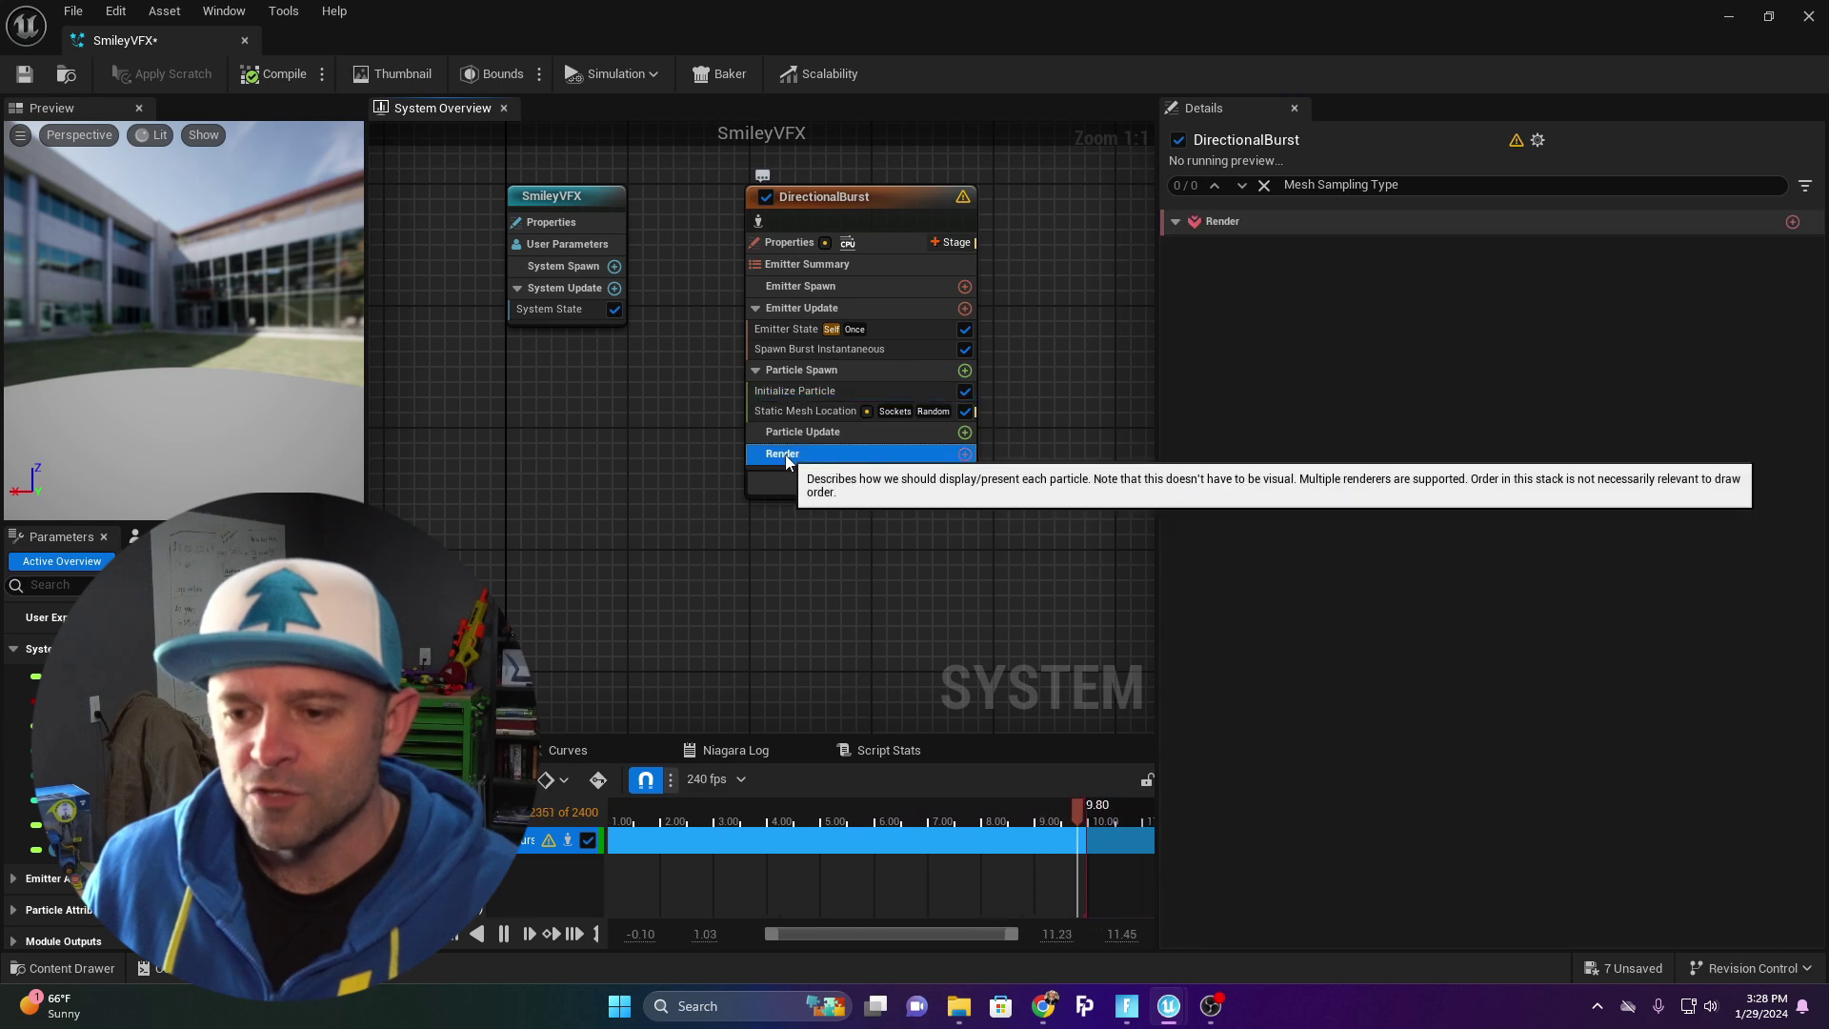
{"action": "left_click", "coordinate": [965, 456]}
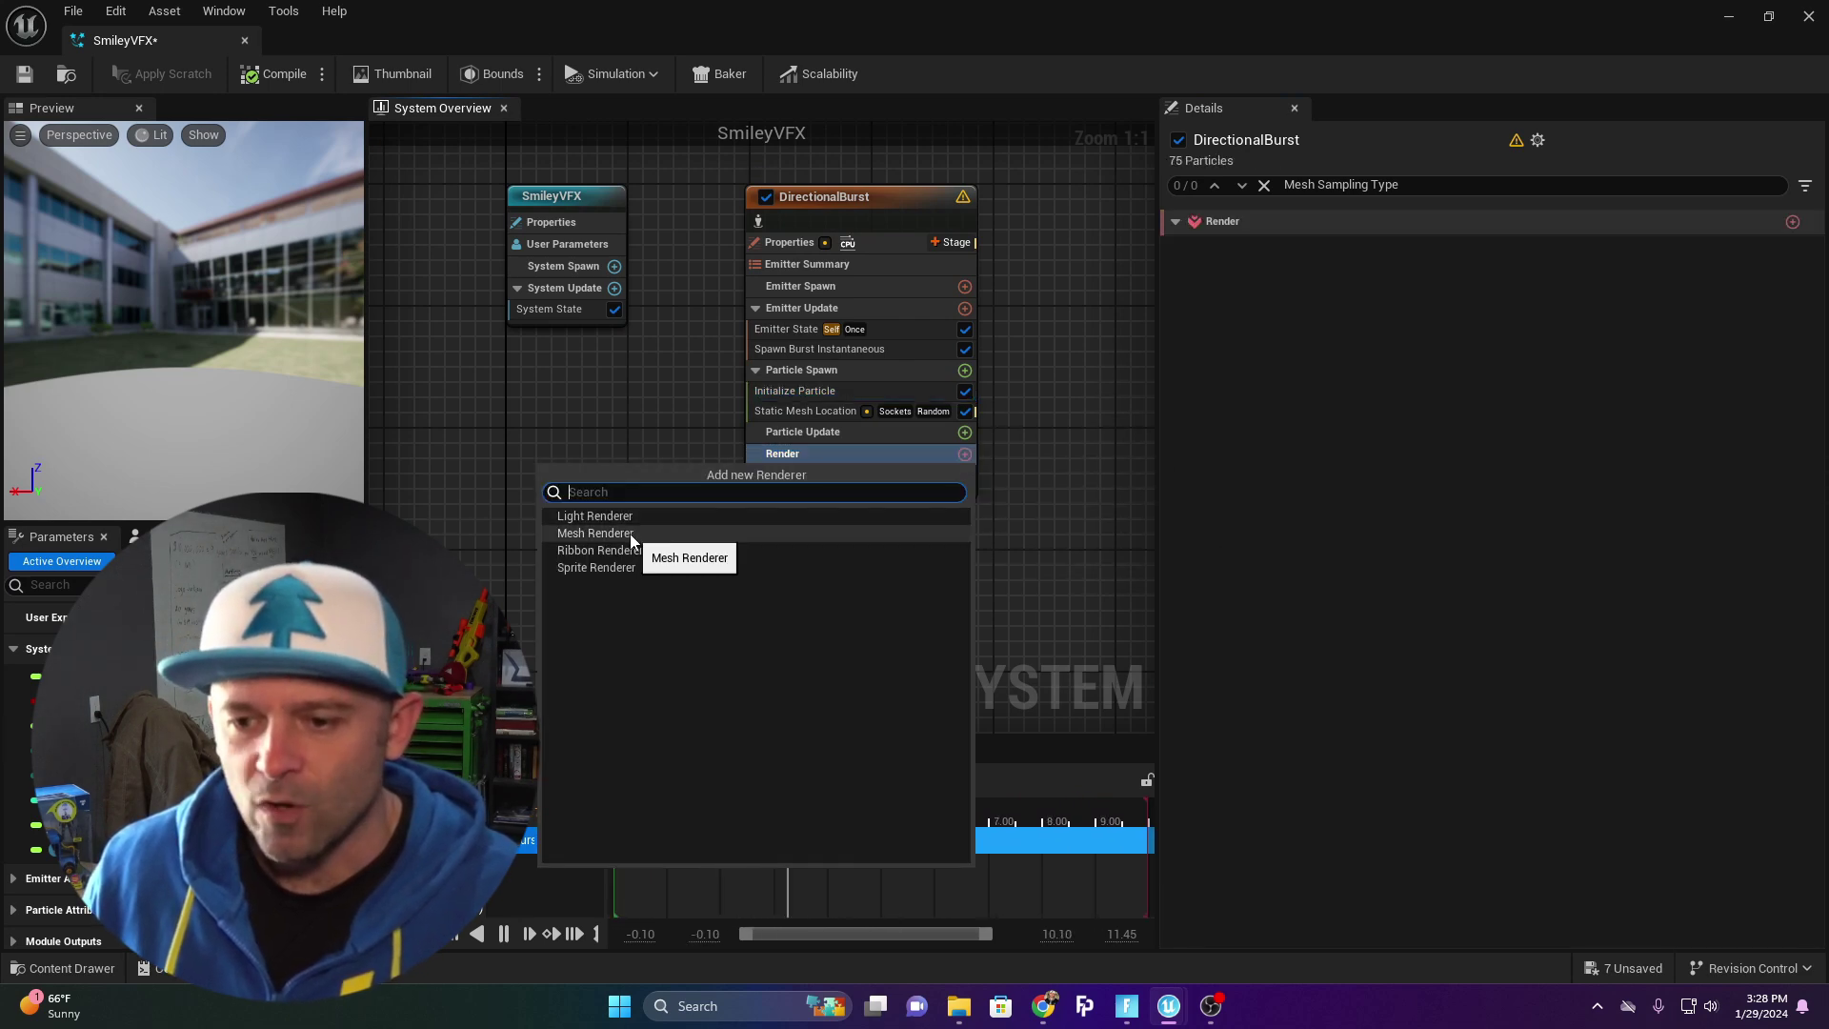
{"action": "left_click", "coordinate": [594, 534]}
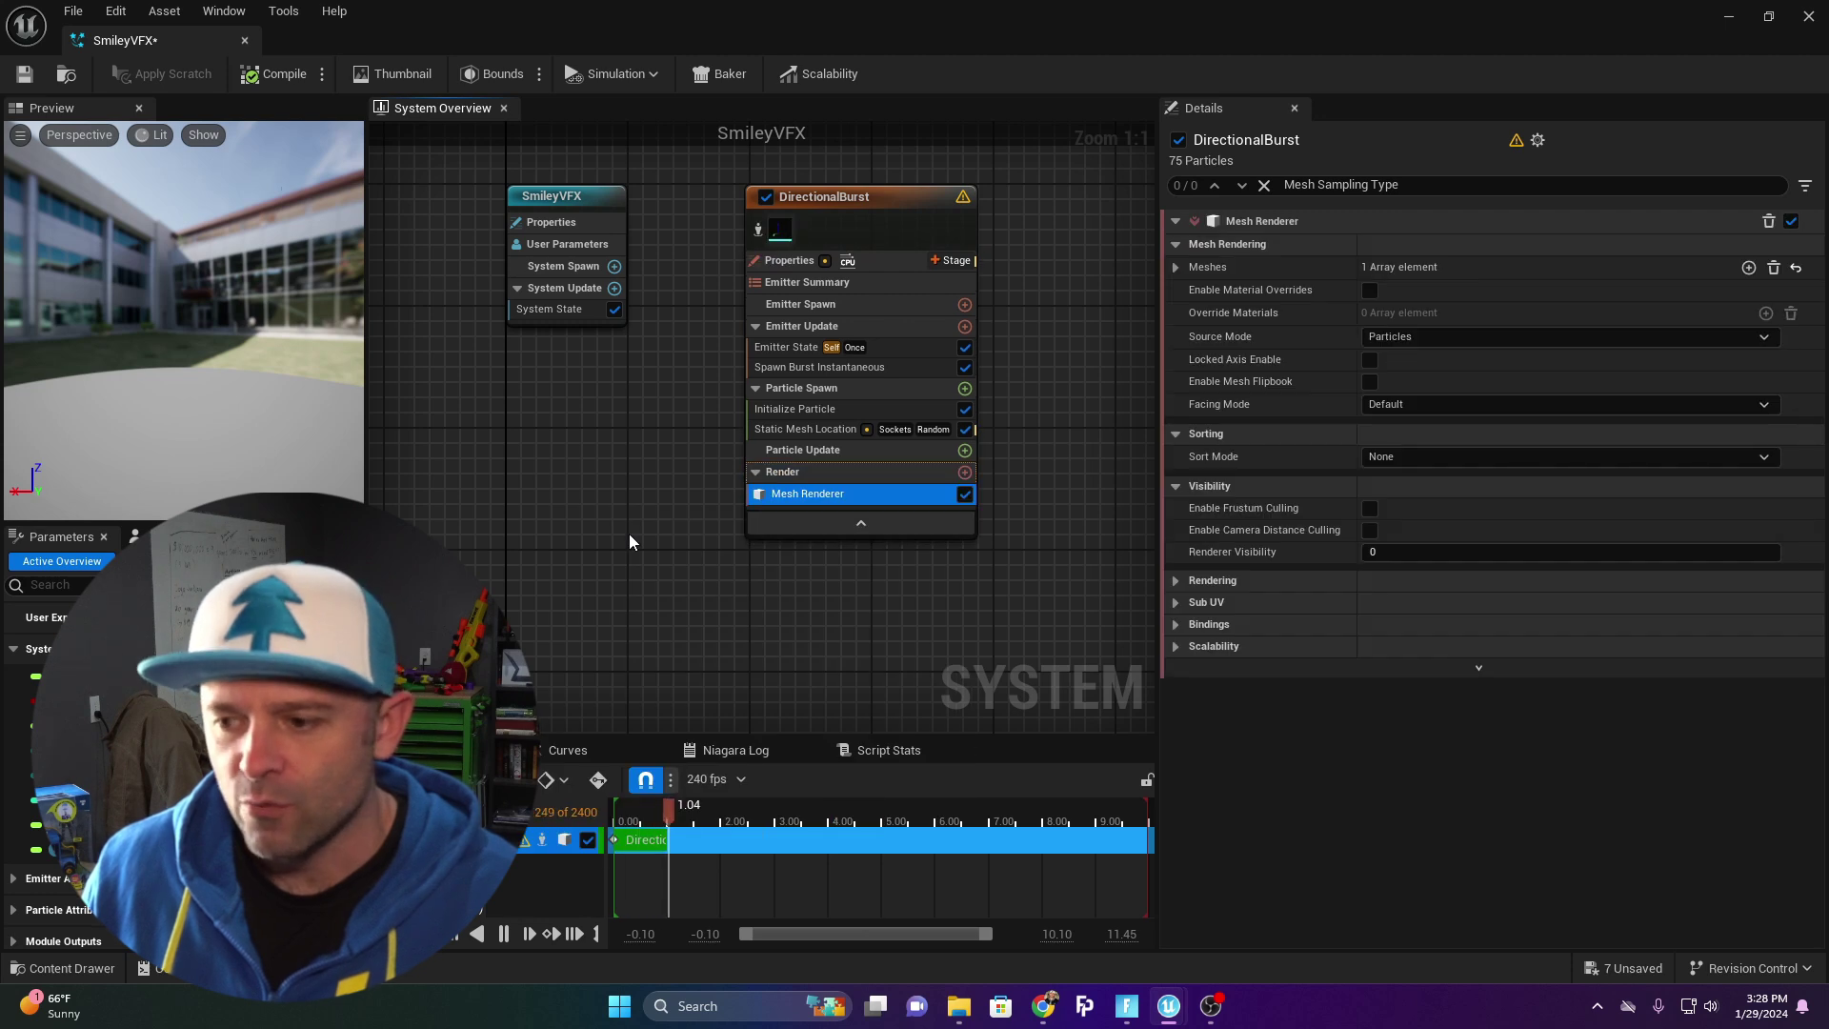
{"action": "left_click", "coordinate": [1174, 267]}
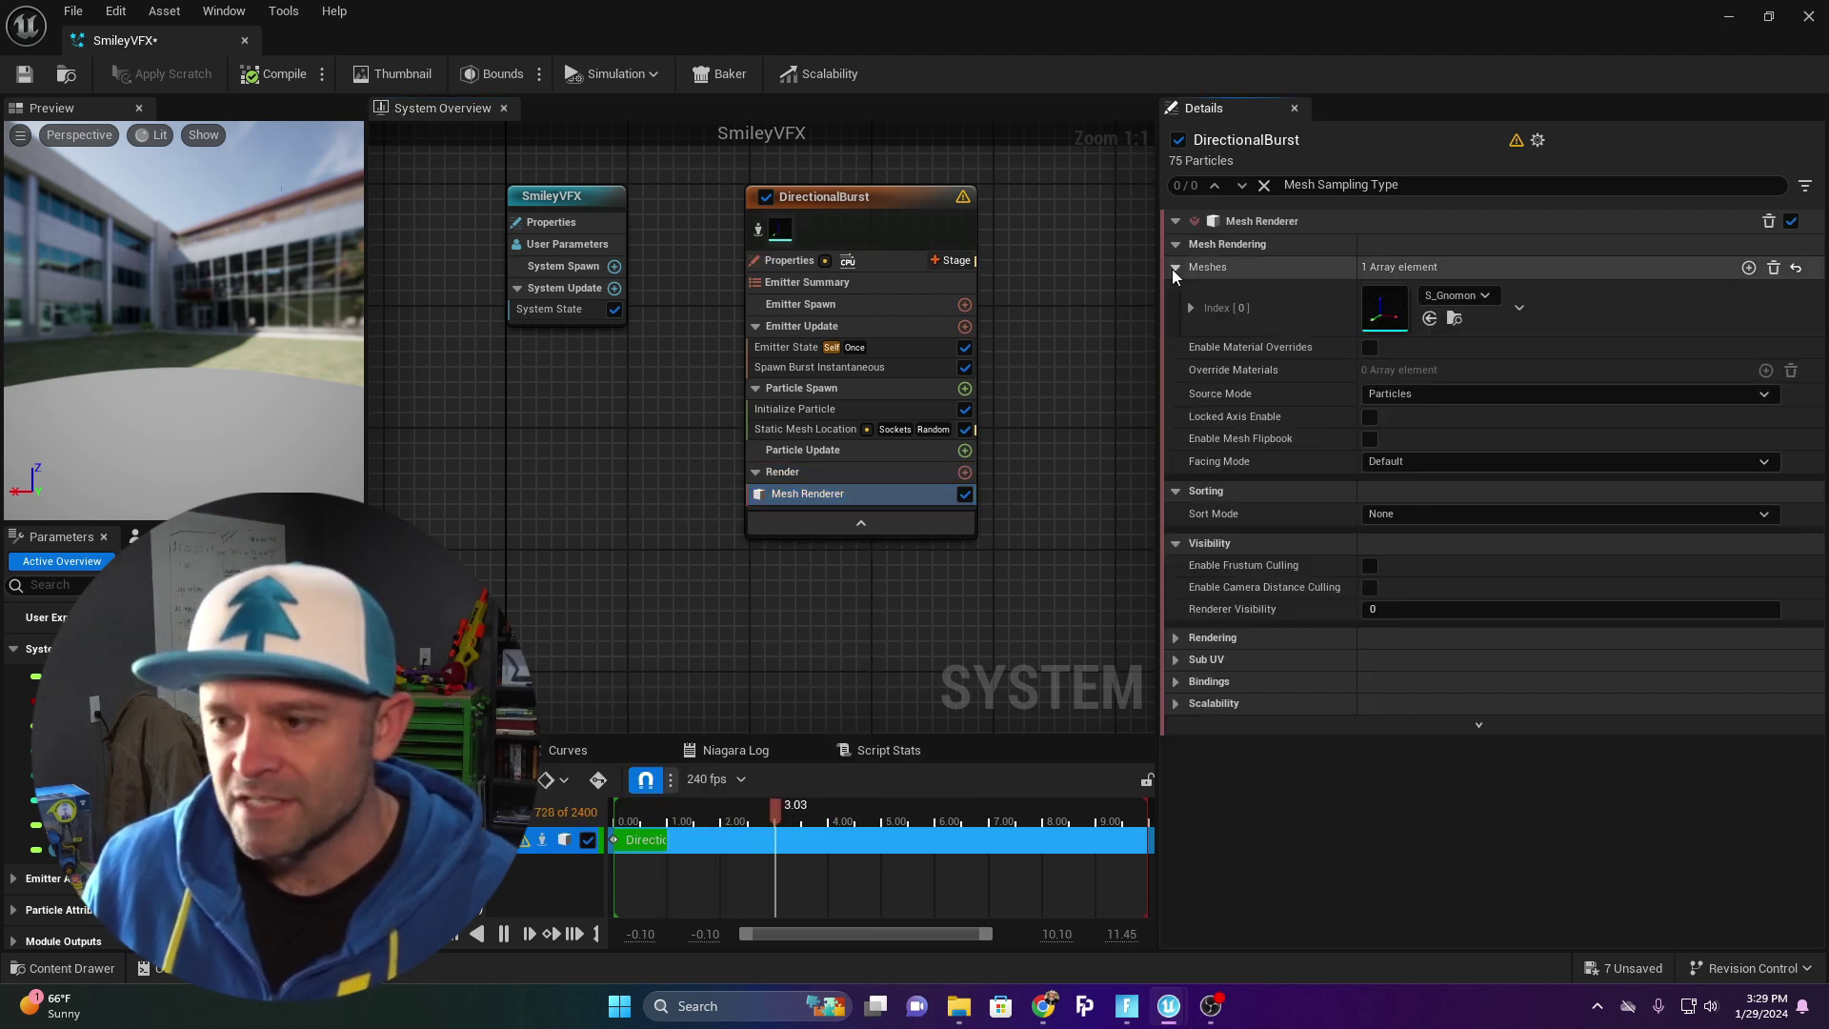
{"action": "left_click", "coordinate": [1452, 296]}
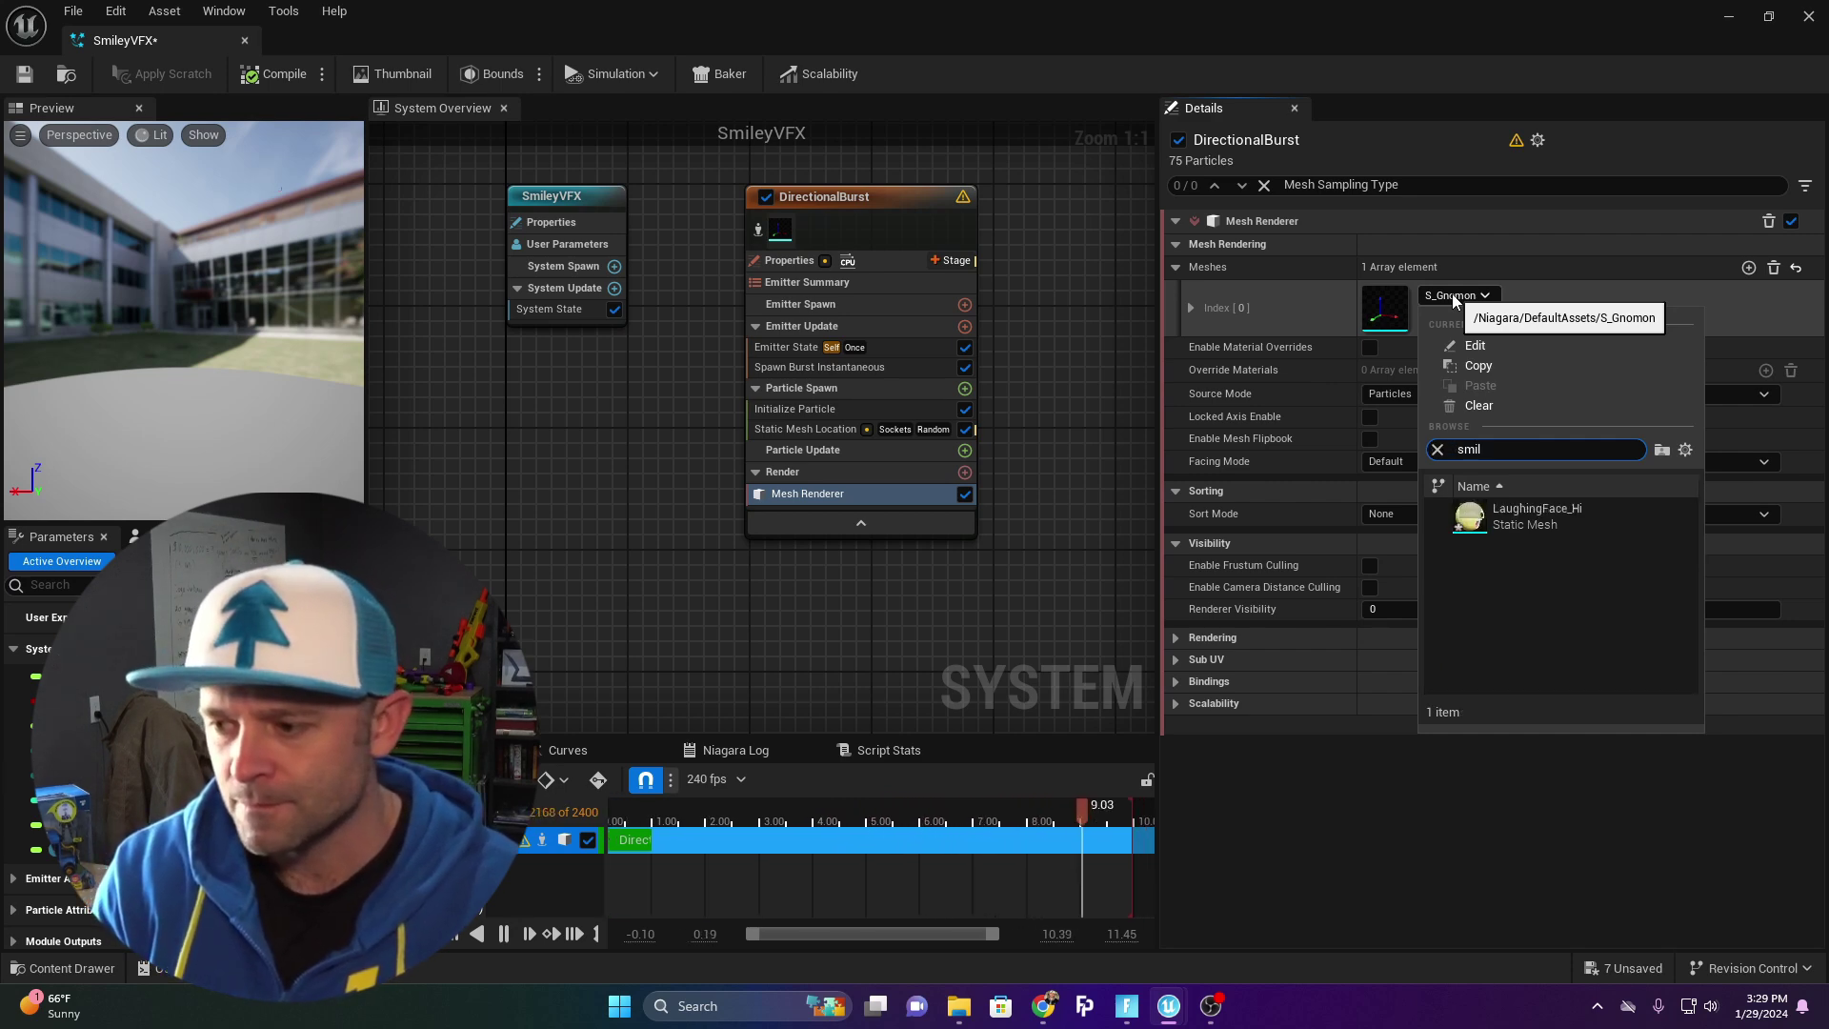
{"action": "left_click", "coordinate": [1518, 515]}
{"action": "left_click_drag", "start_coordinate": [214, 265], "coordinate": [271, 252]}
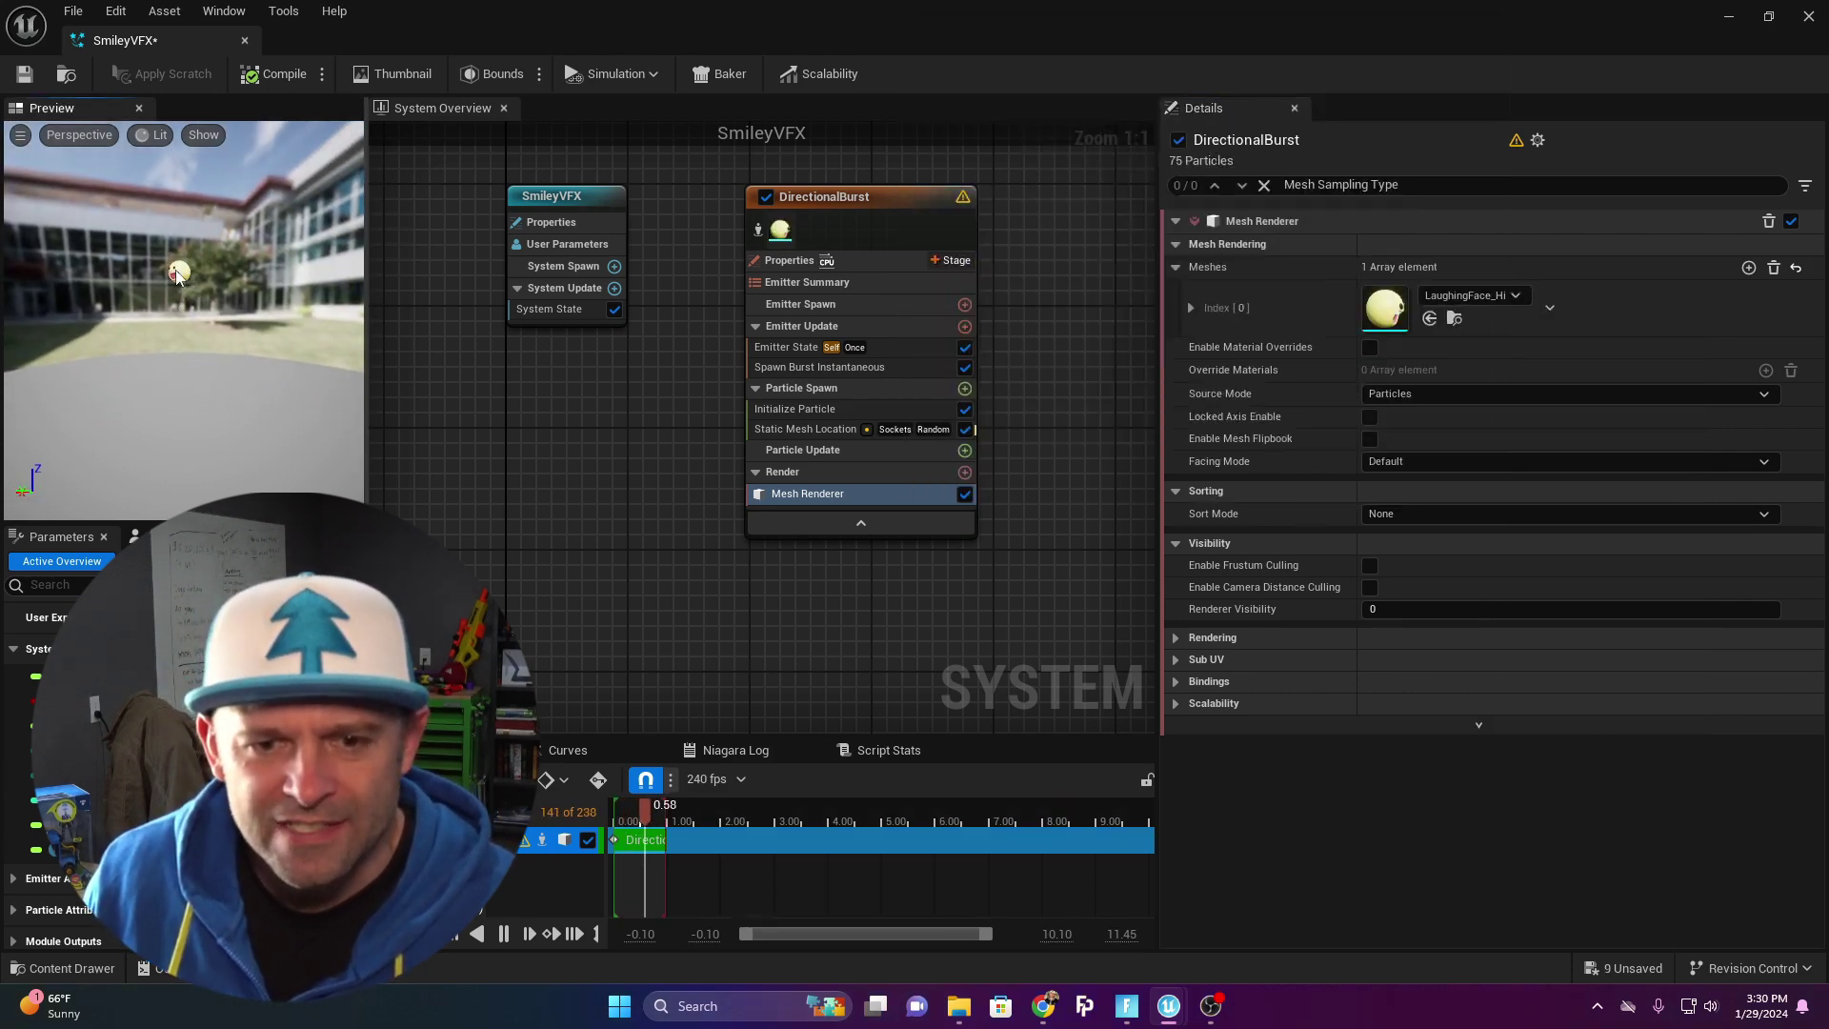
{"action": "left_click_drag", "start_coordinate": [181, 276], "coordinate": [271, 271]}
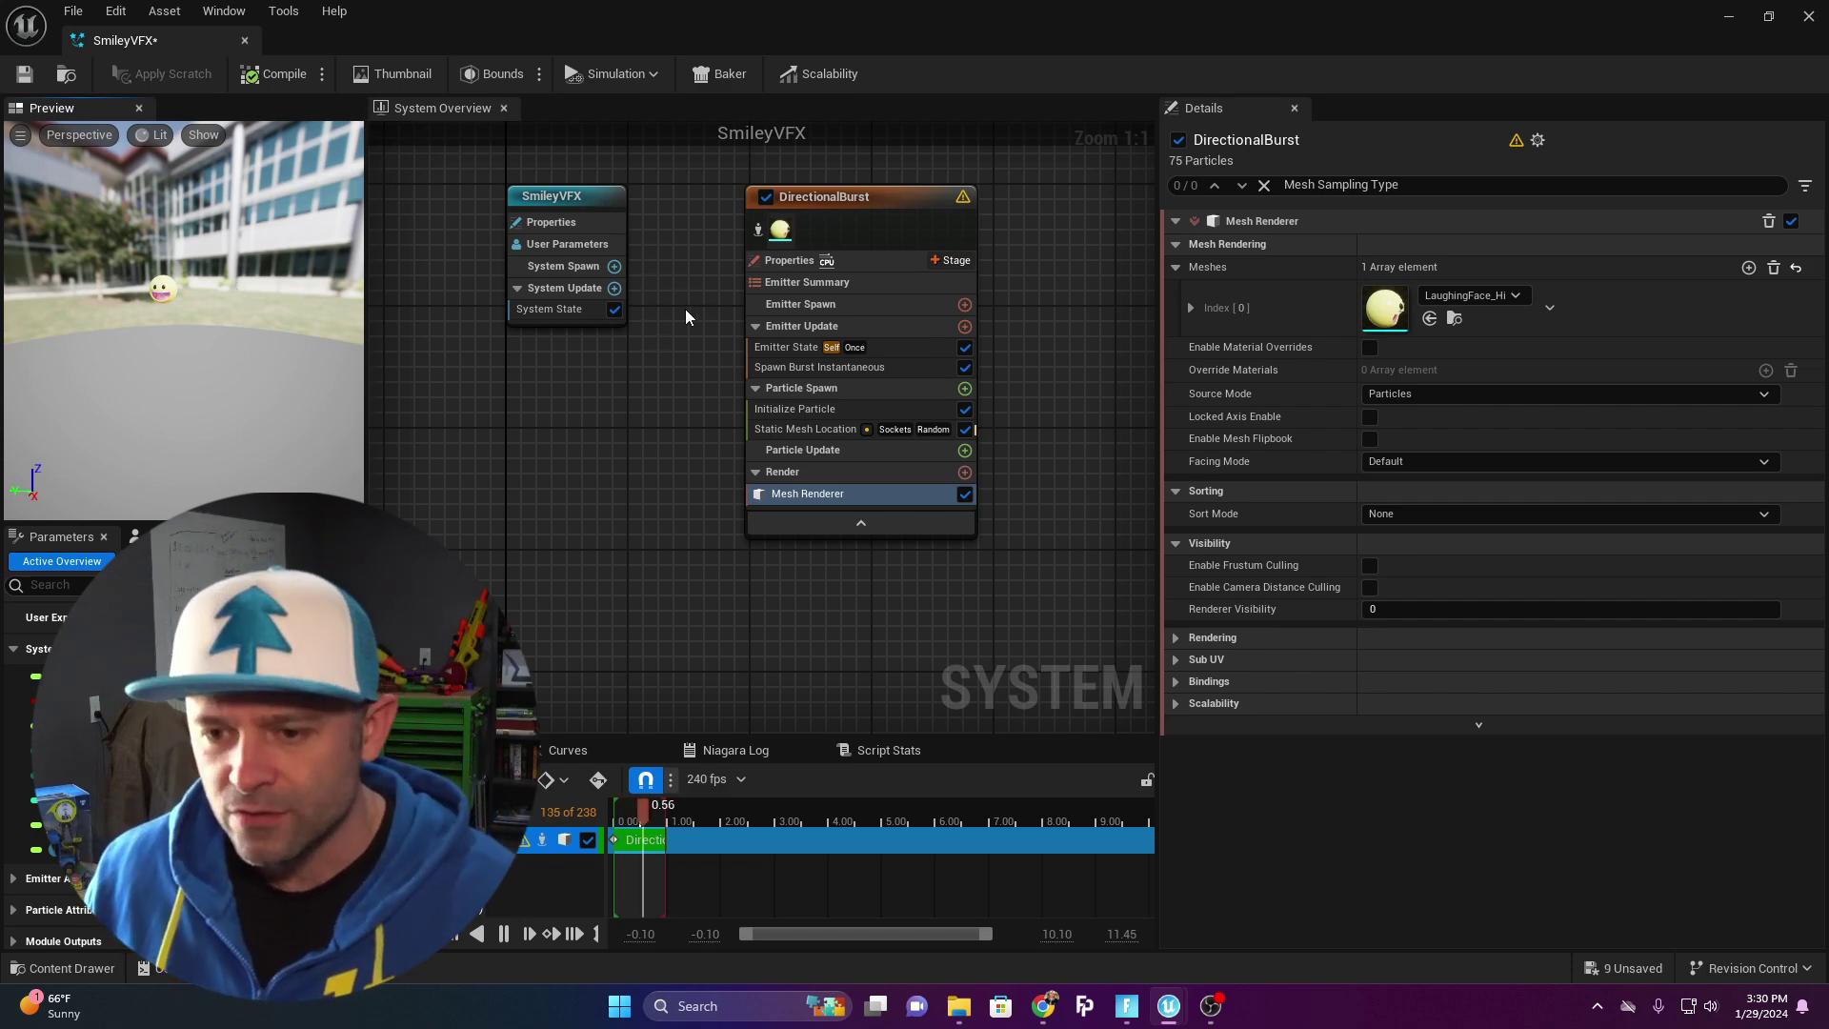
- Set the smiley mesh's Scale X, Y and Z to 1.3
{"action": "left_click", "coordinate": [1190, 308]}
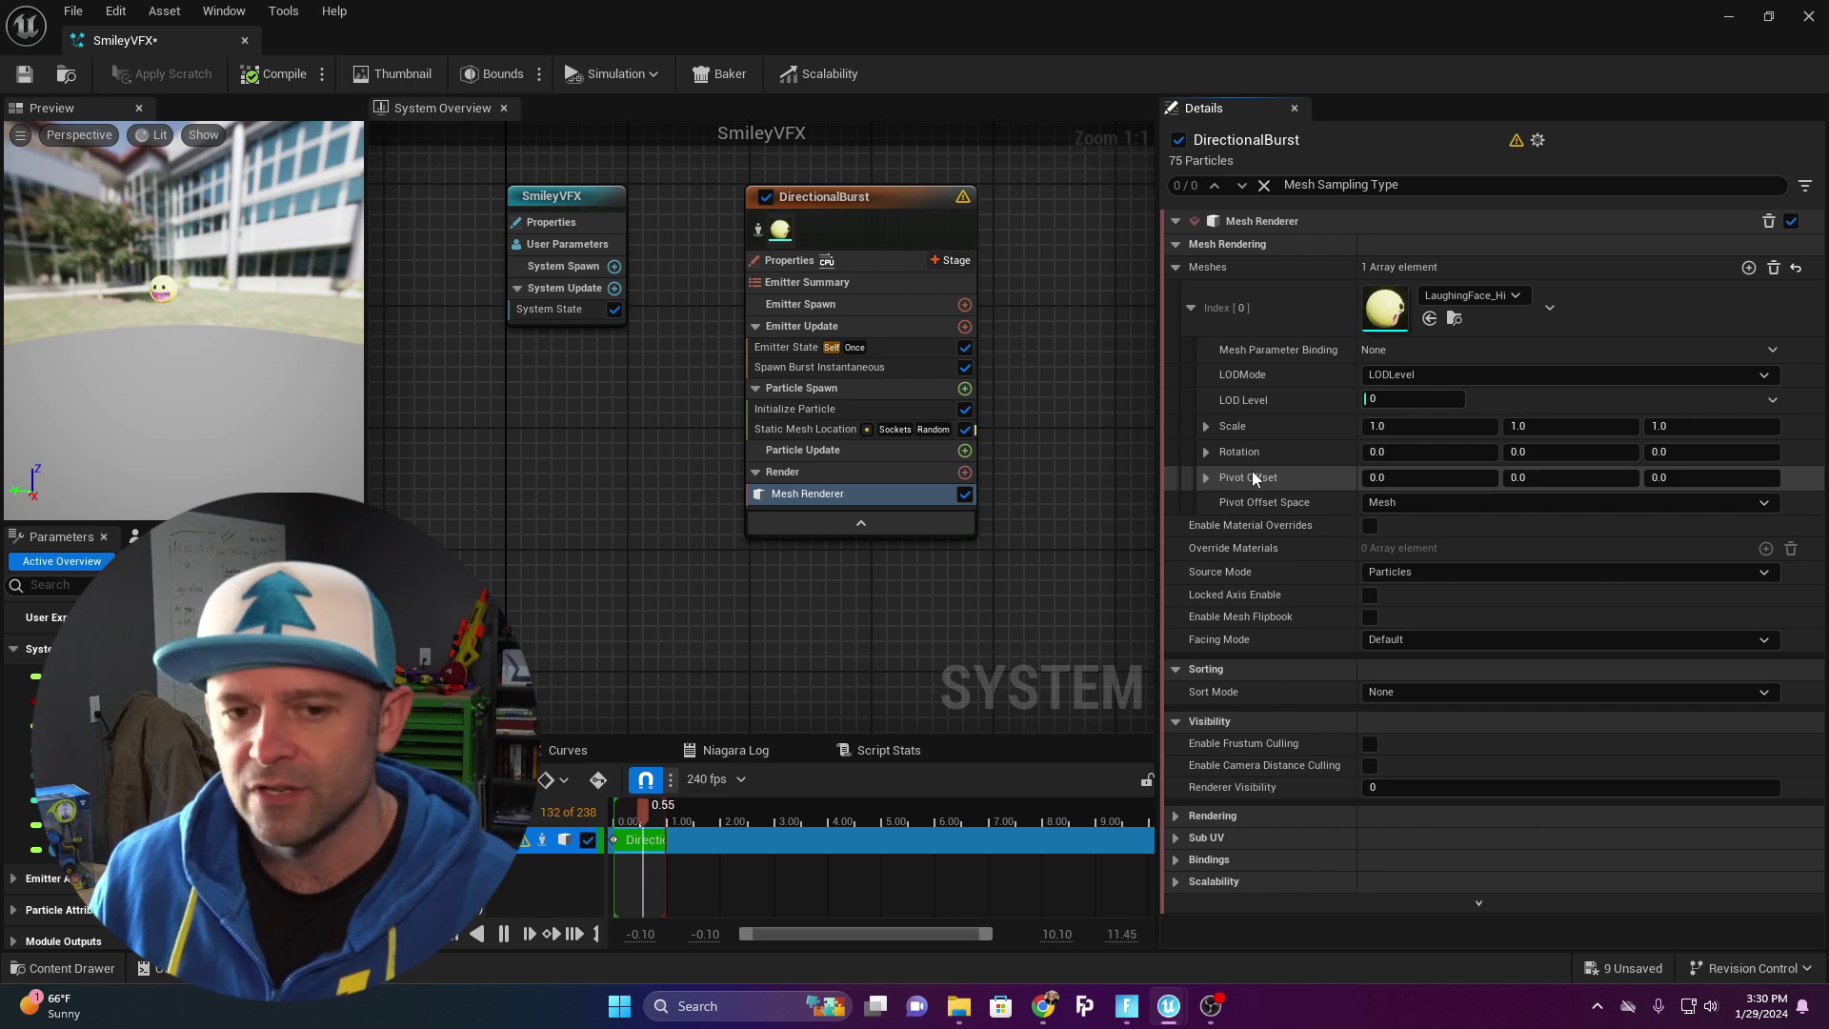
{"action": "left_click", "coordinate": [1401, 428]}
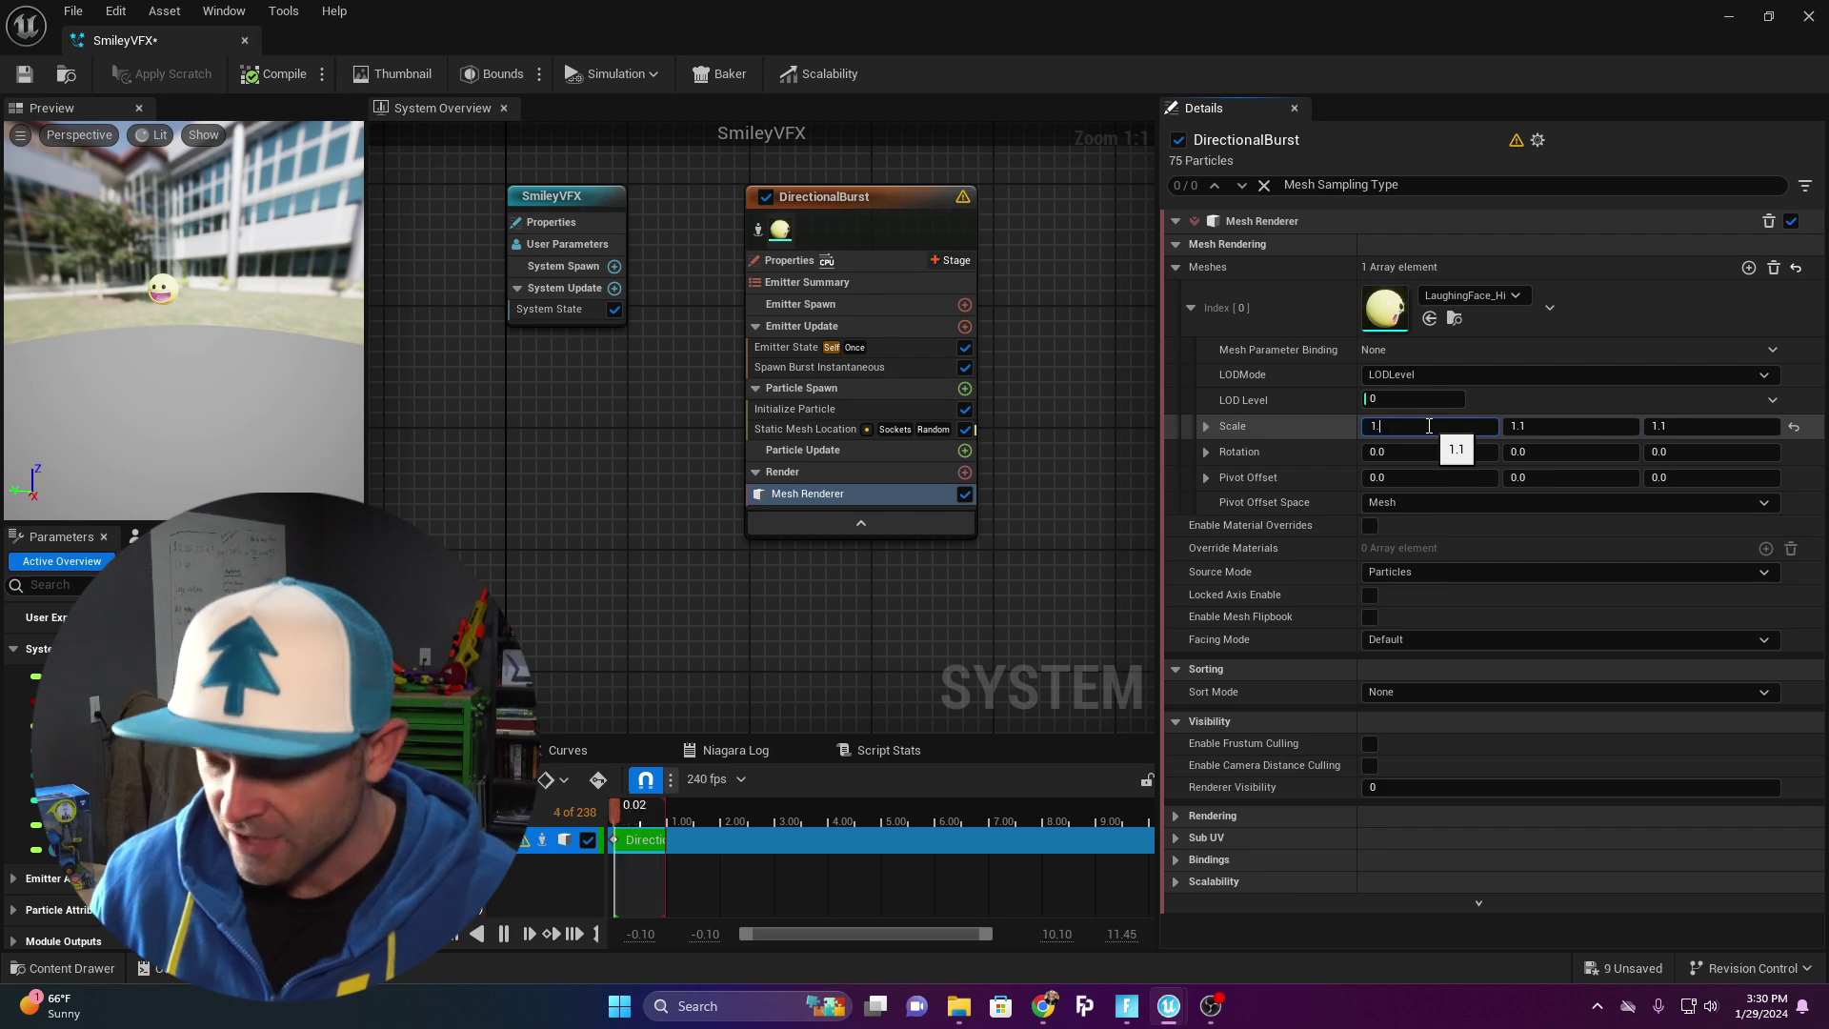
{"action": "key", "text": "Tab"}
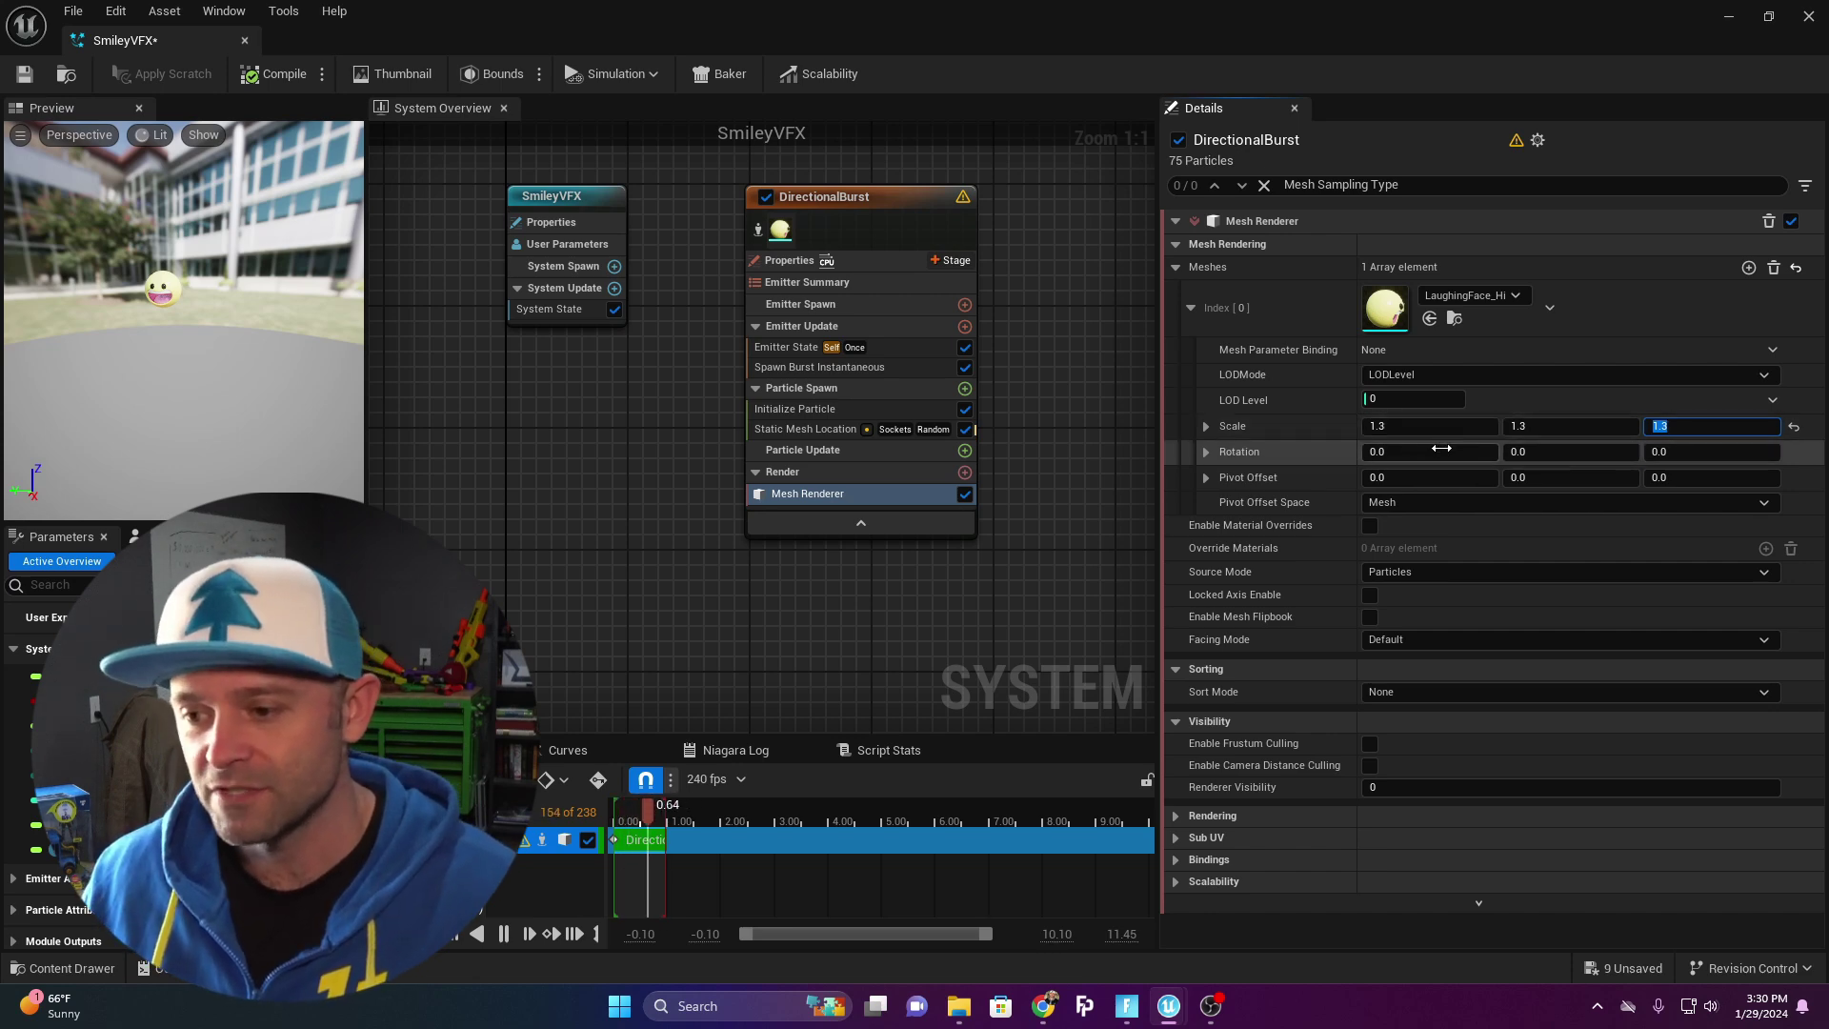
{"action": "key", "text": "Return"}
- Try a Pivot Offset Z of 10, reset it to 0, and save SmileyVFX
{"action": "type", "text": "10"}
{"action": "key", "text": "Return"}
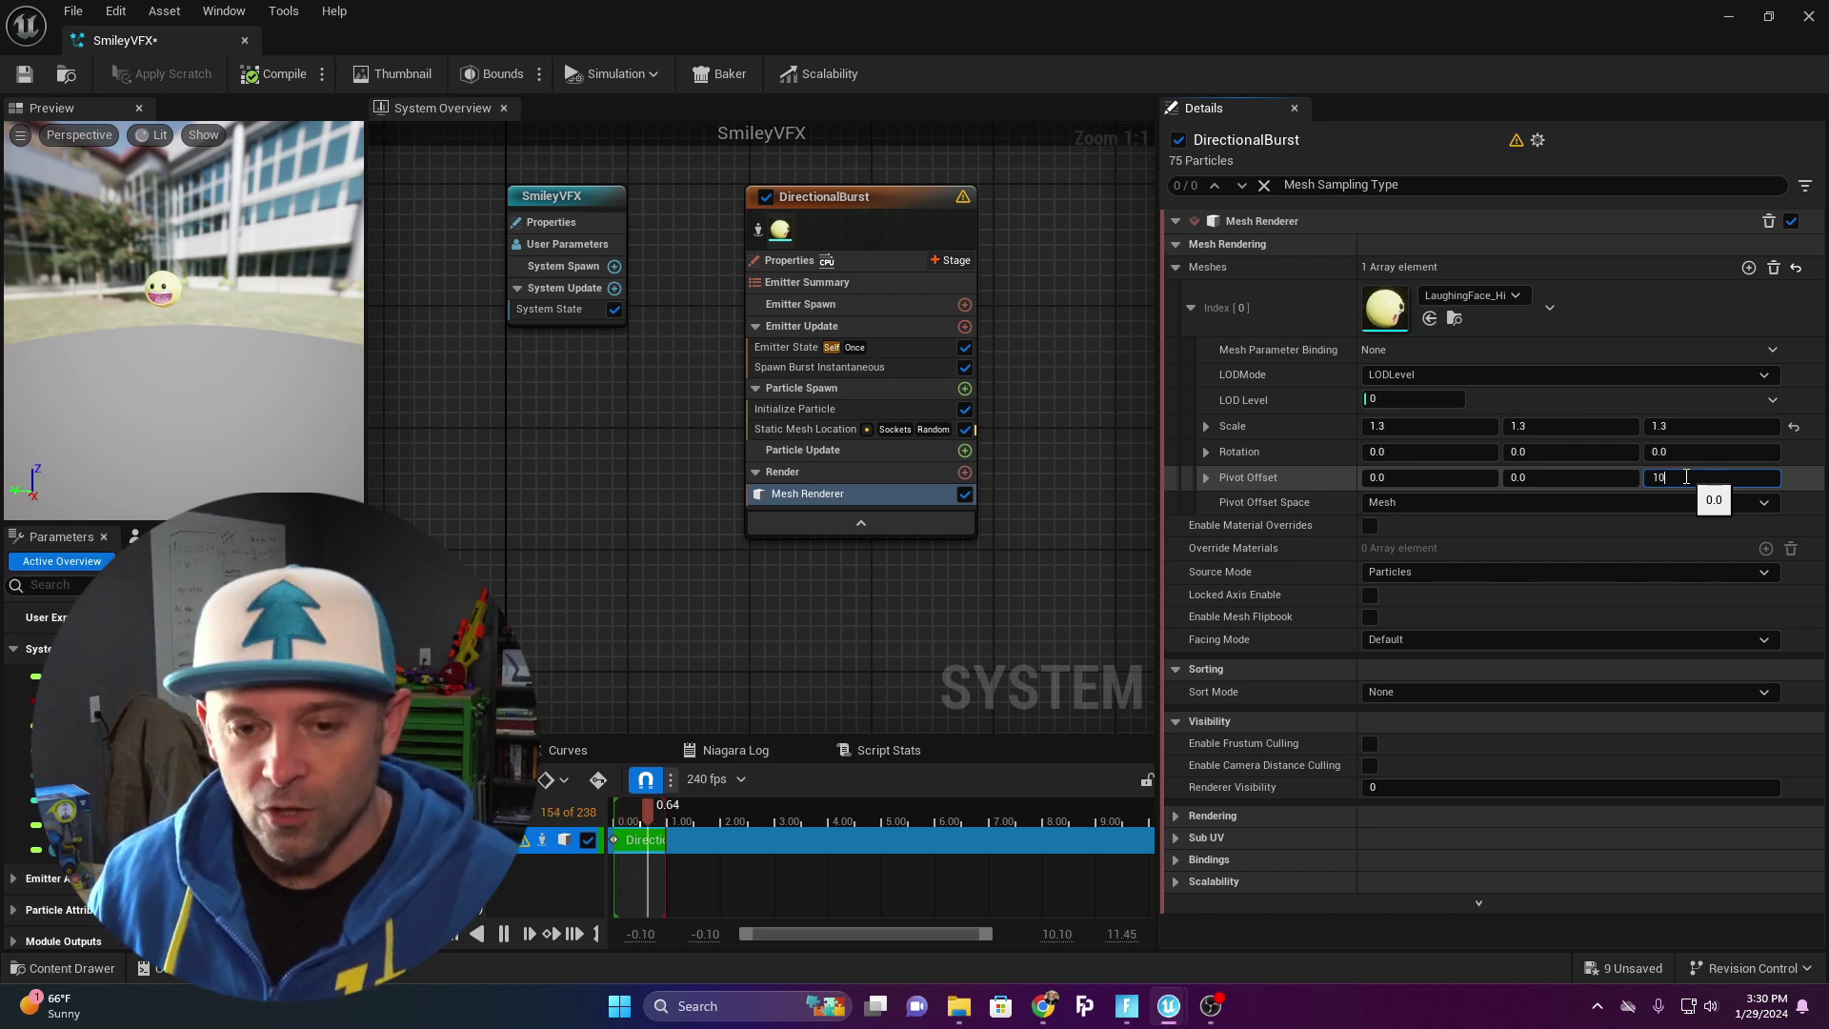
{"action": "type", "text": "0"}
{"action": "key", "text": "Return"}
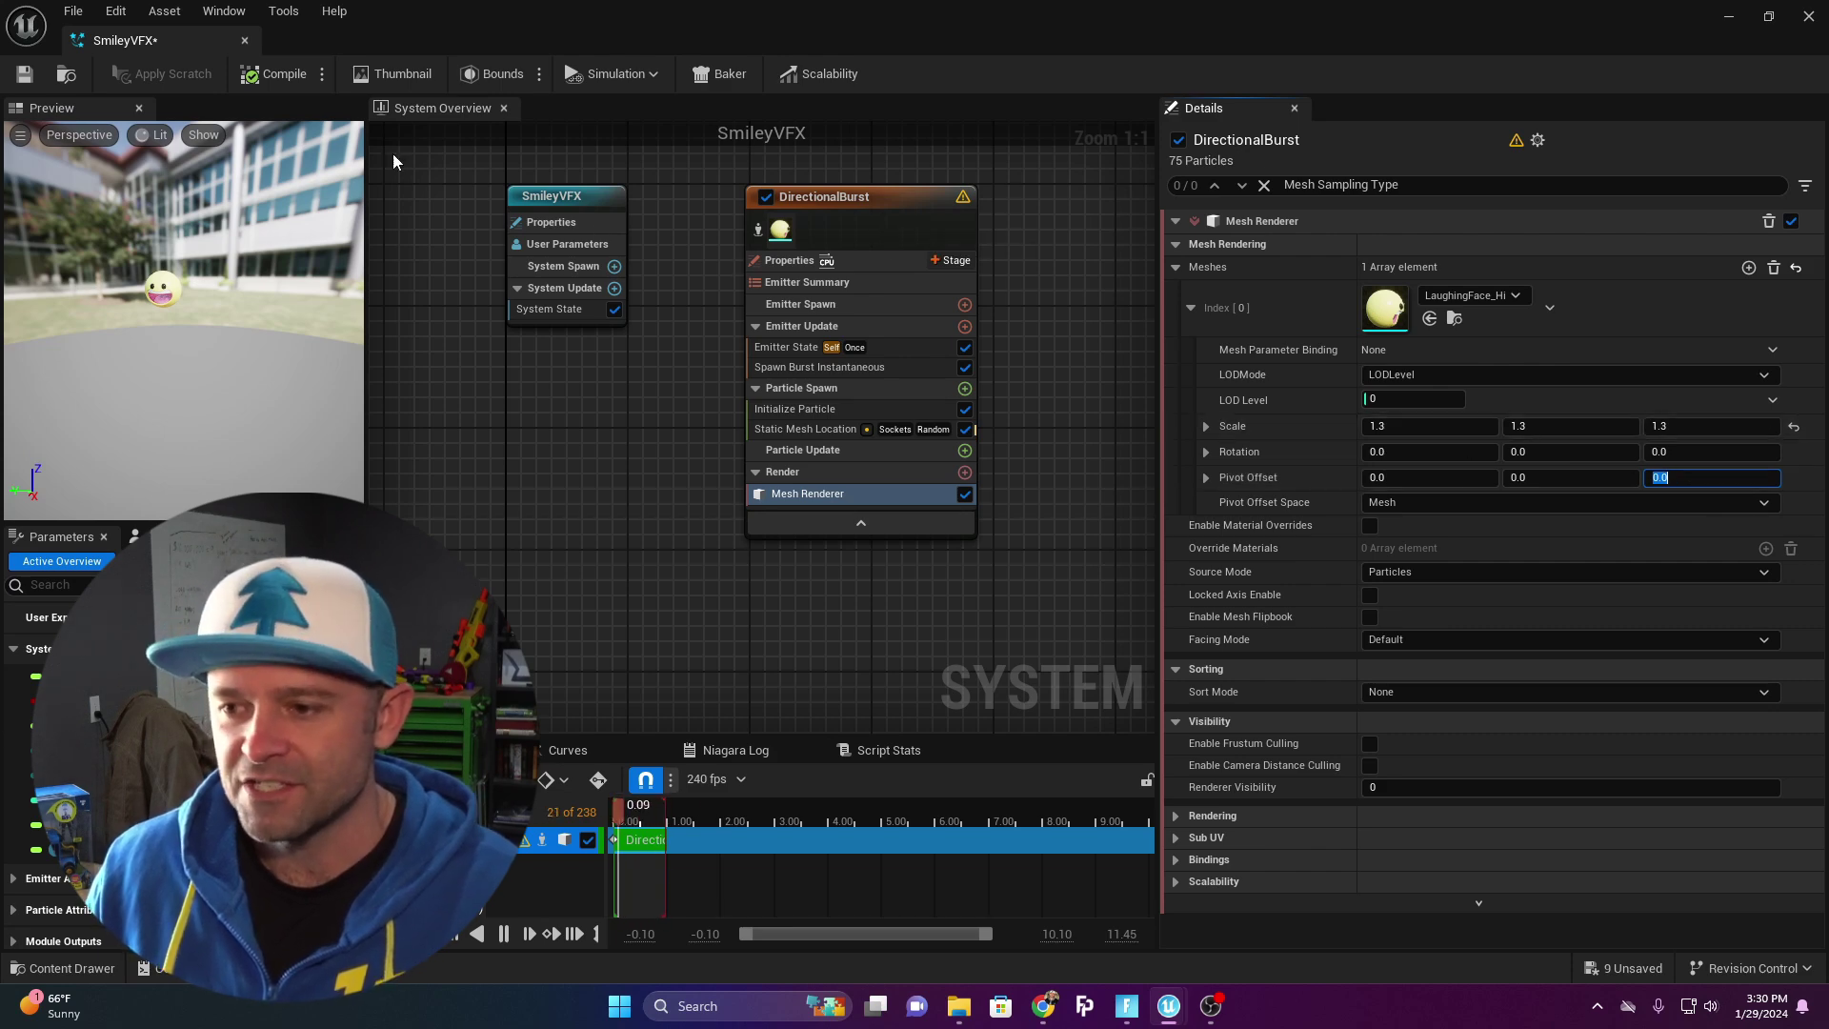
{"action": "left_click", "coordinate": [25, 75]}
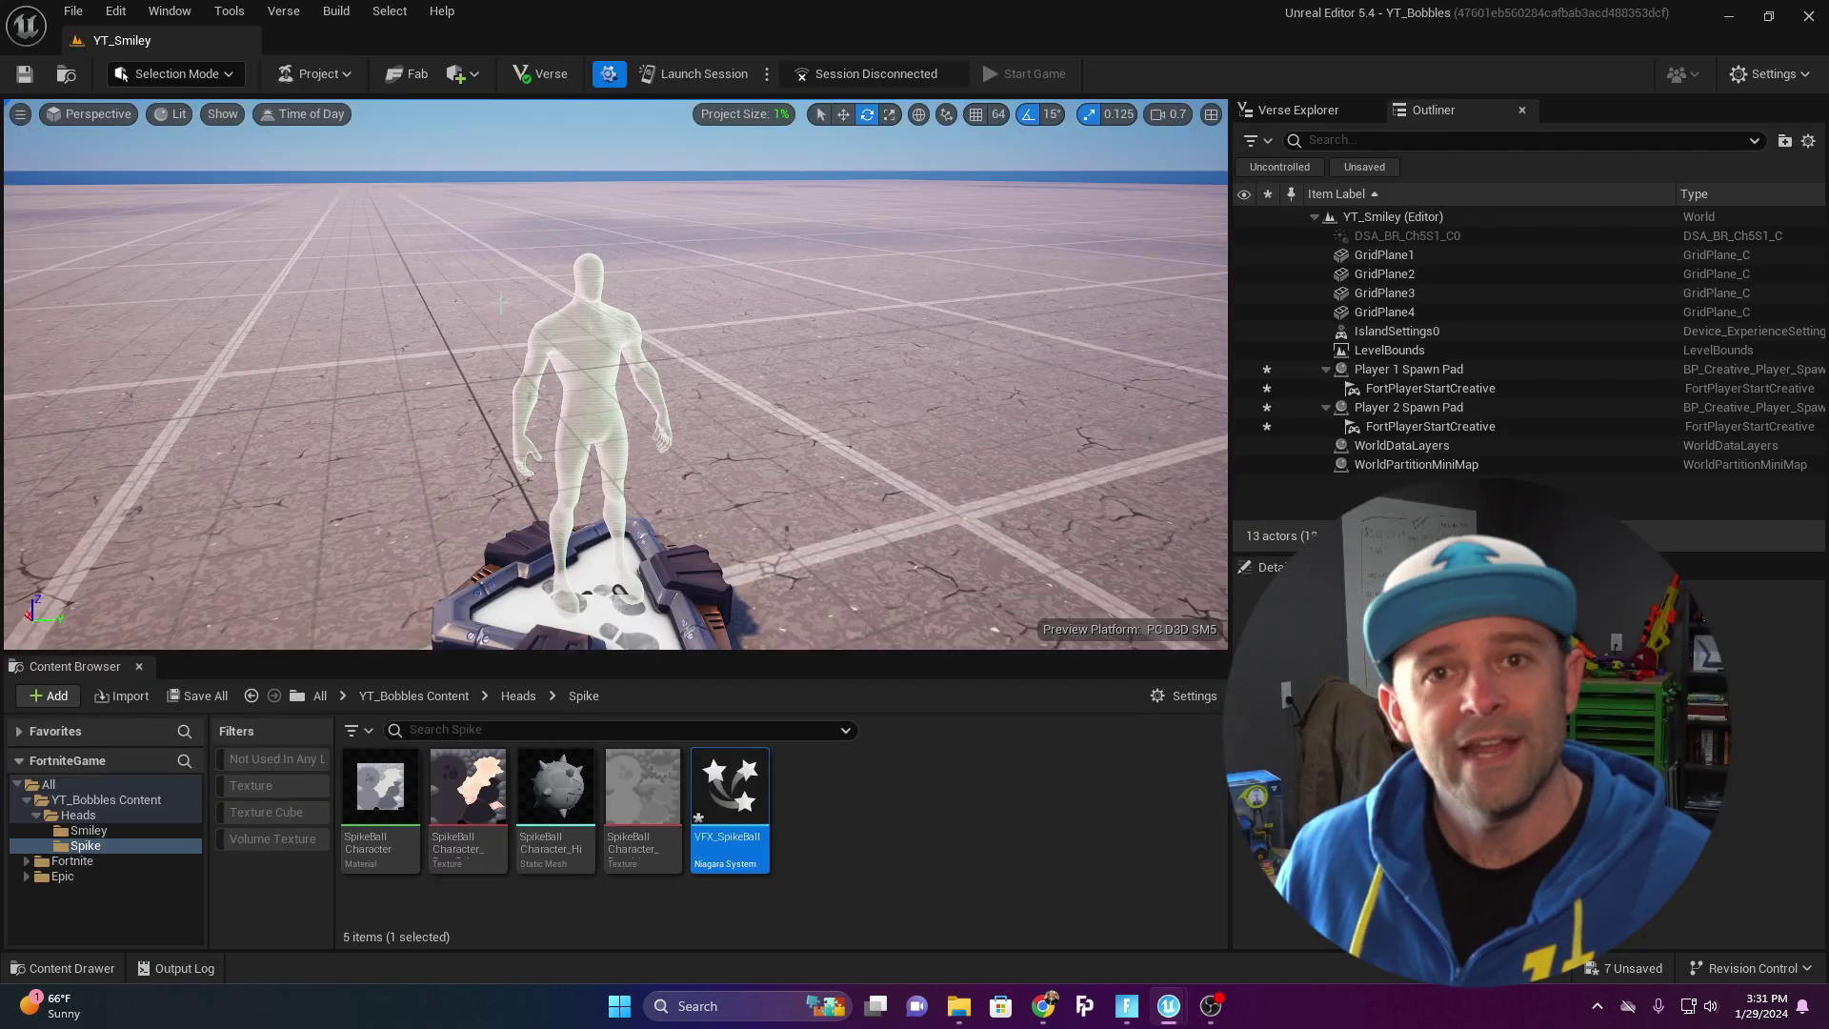
- Find VFX Powerup in Fortnite > Devices by searching 'power' and place it in the level
{"action": "left_click", "coordinate": [27, 860]}
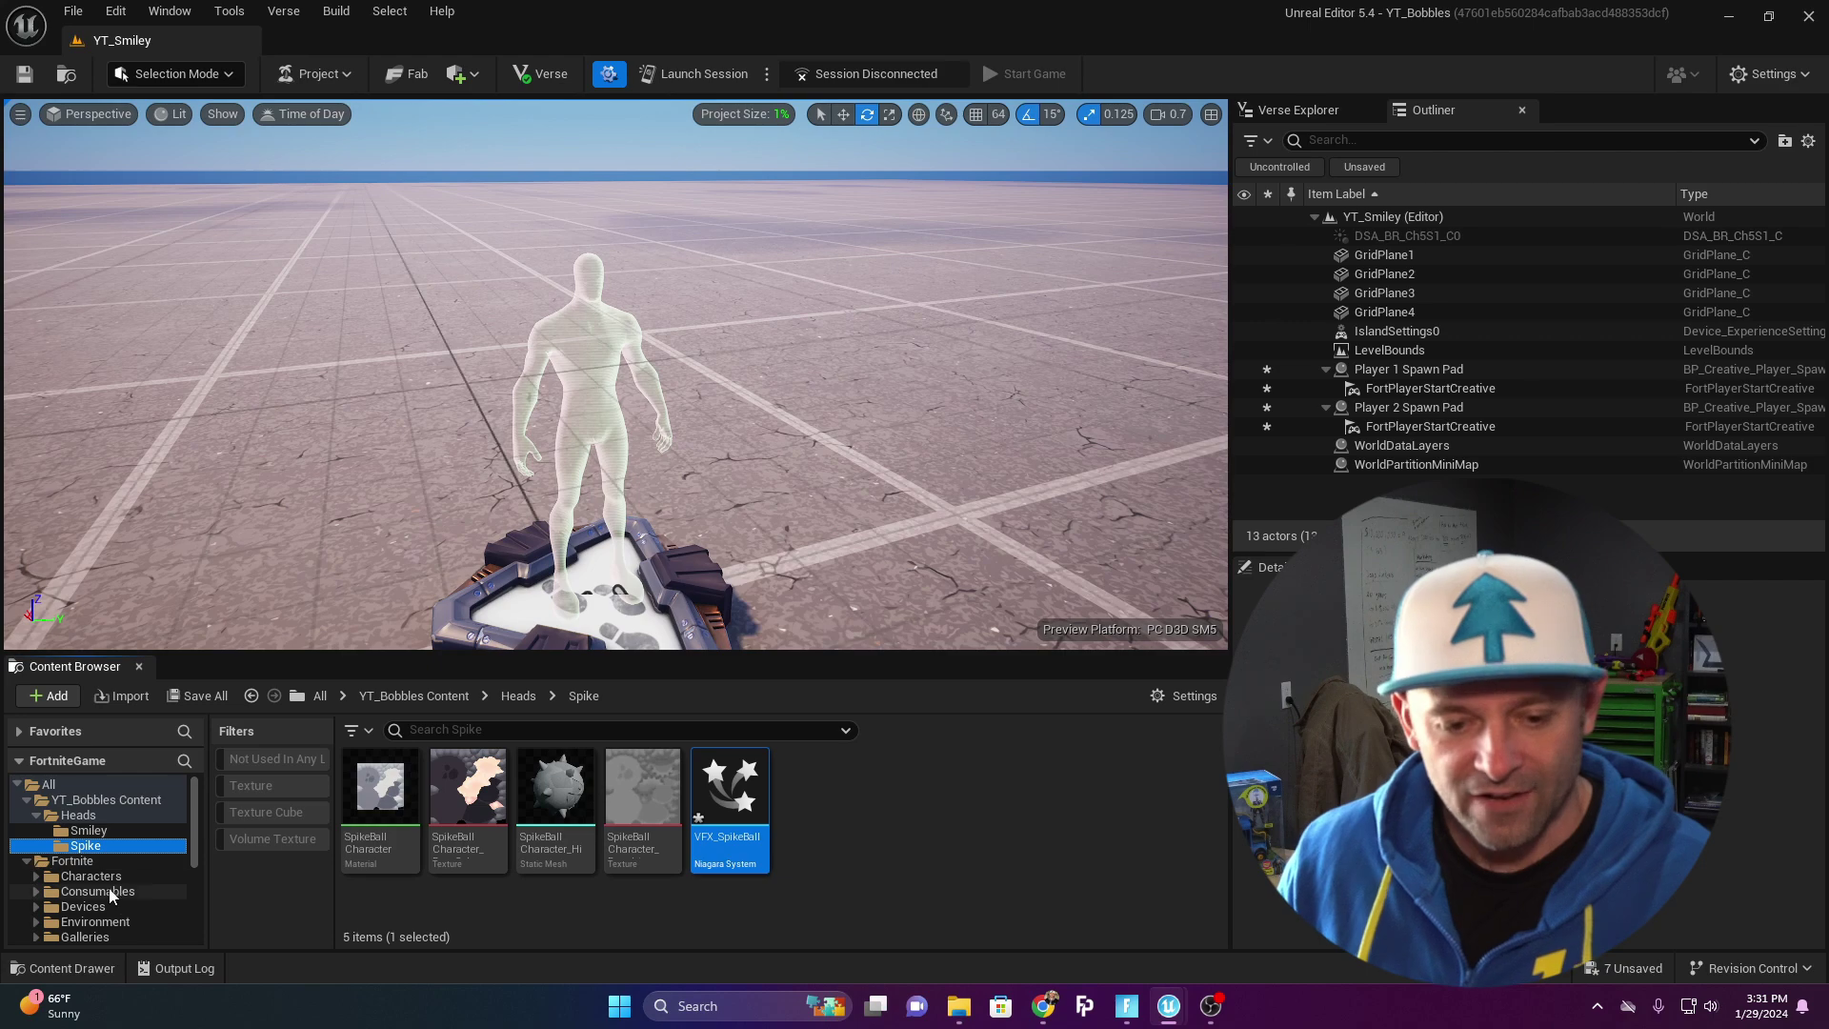
{"action": "left_click", "coordinate": [83, 906]}
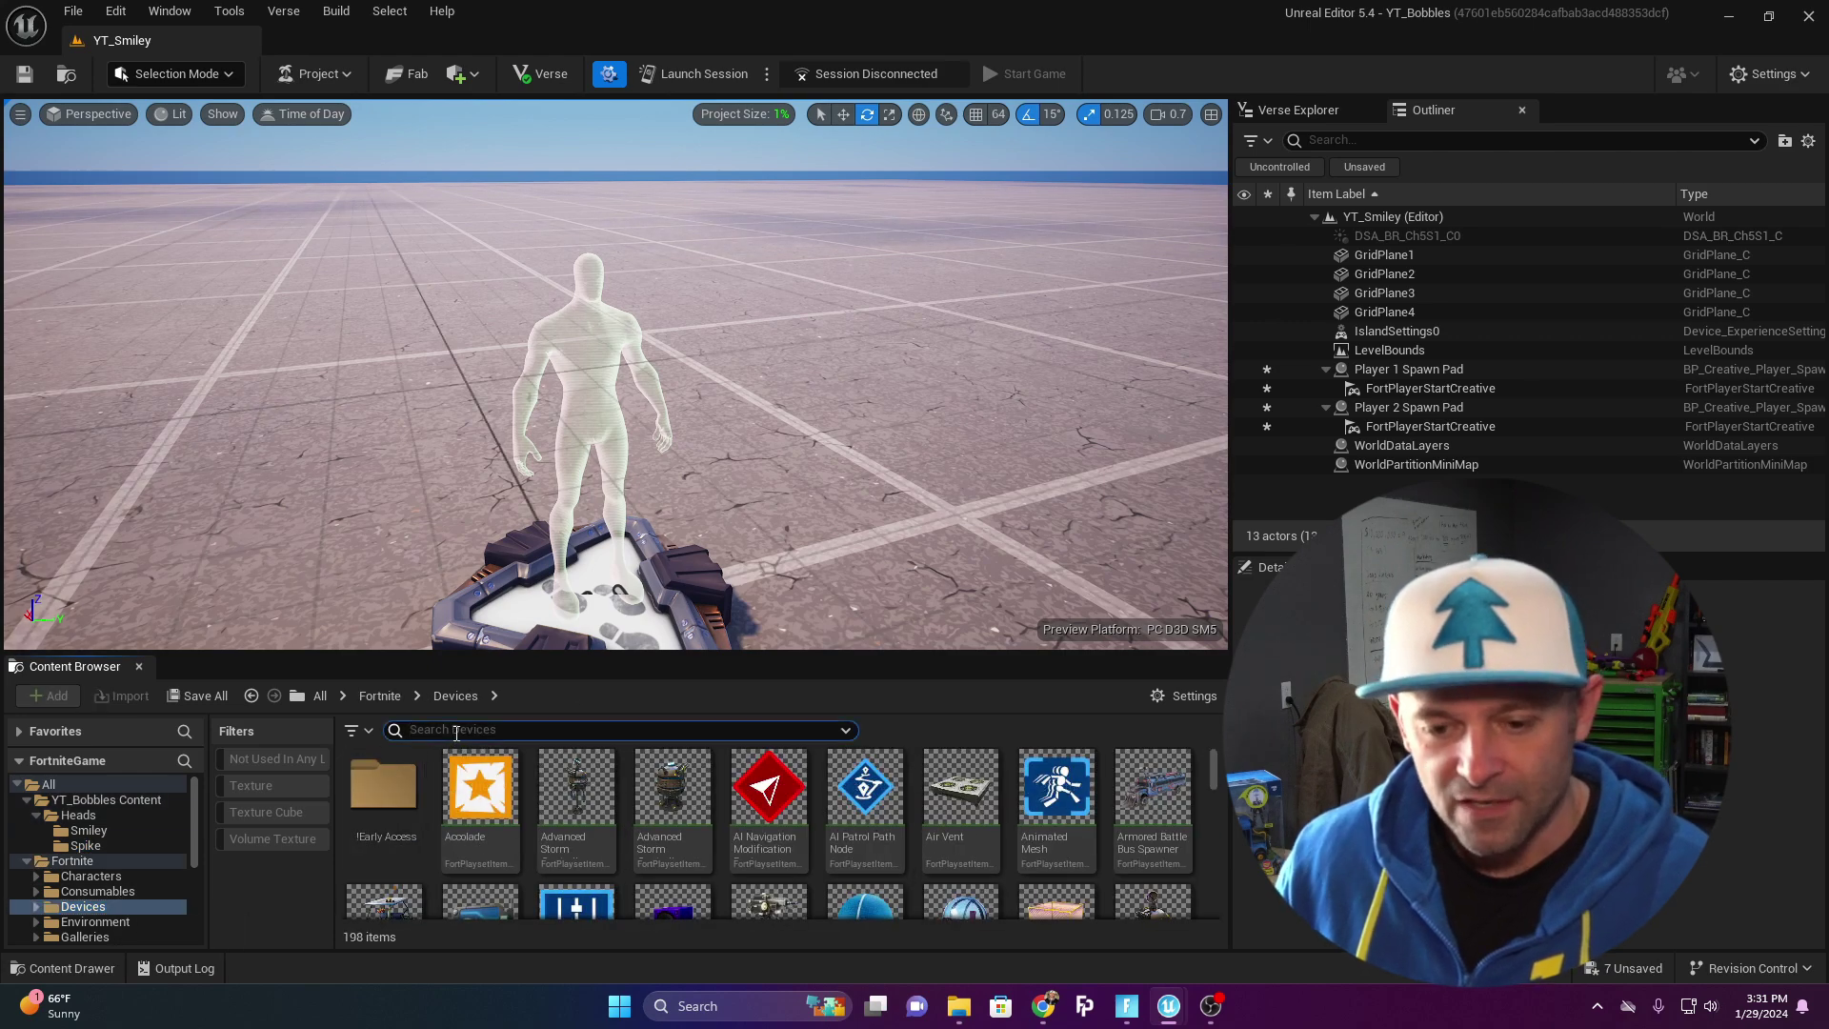
{"action": "left_click", "coordinate": [456, 729]}
{"action": "type", "text": "power"}
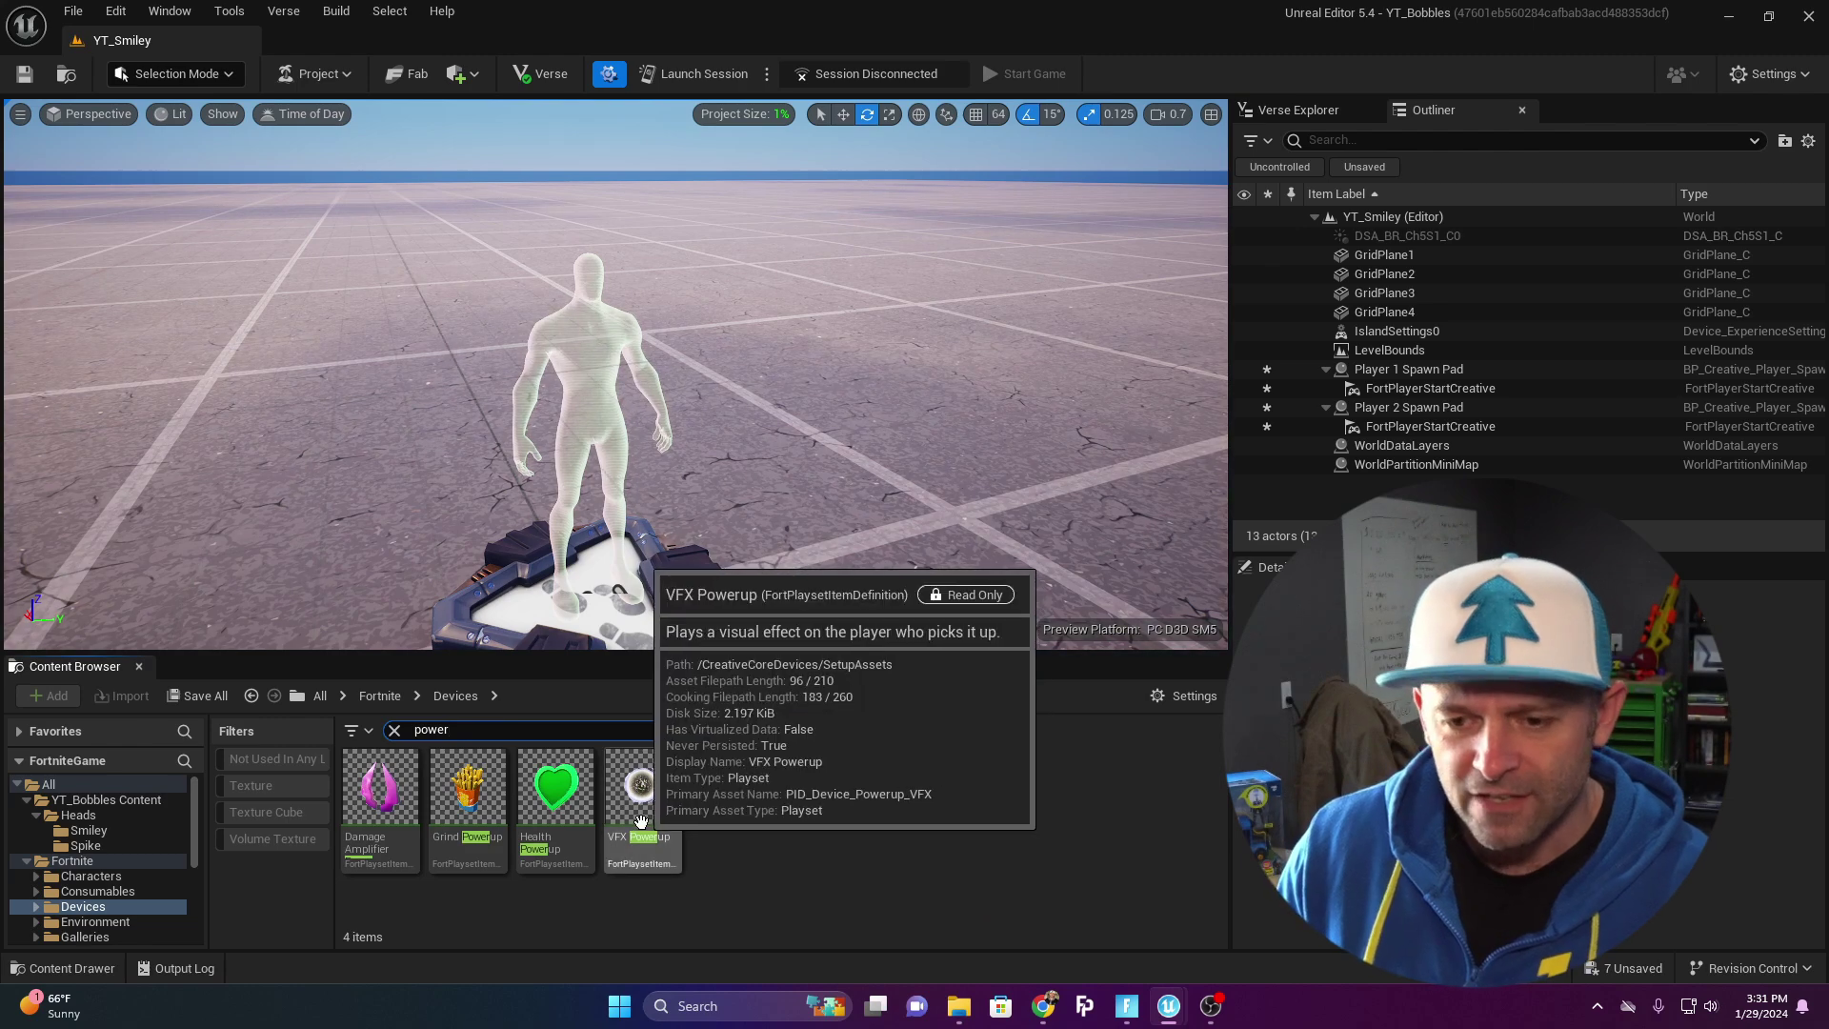
{"action": "left_click_drag", "start_coordinate": [641, 821], "coordinate": [167, 398]}
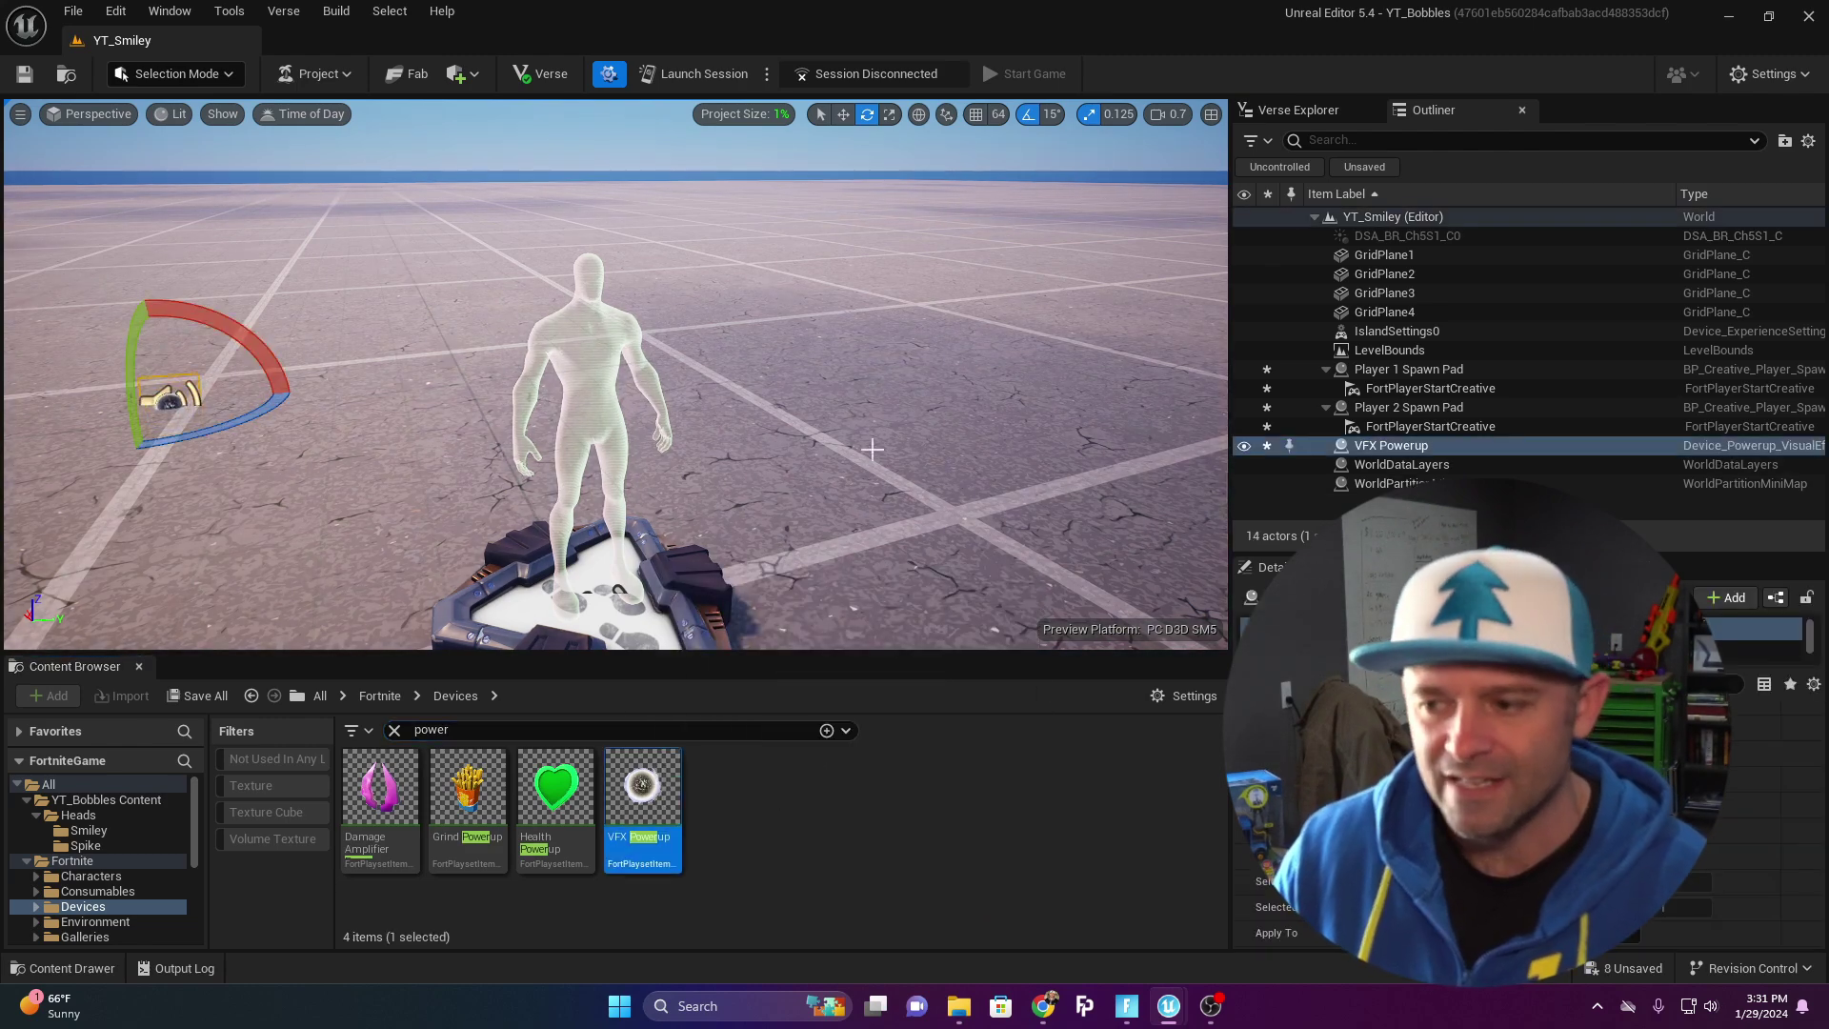
- Rename the placed device to VFXSmiley in the Outliner
{"action": "left_click", "coordinate": [1387, 446]}
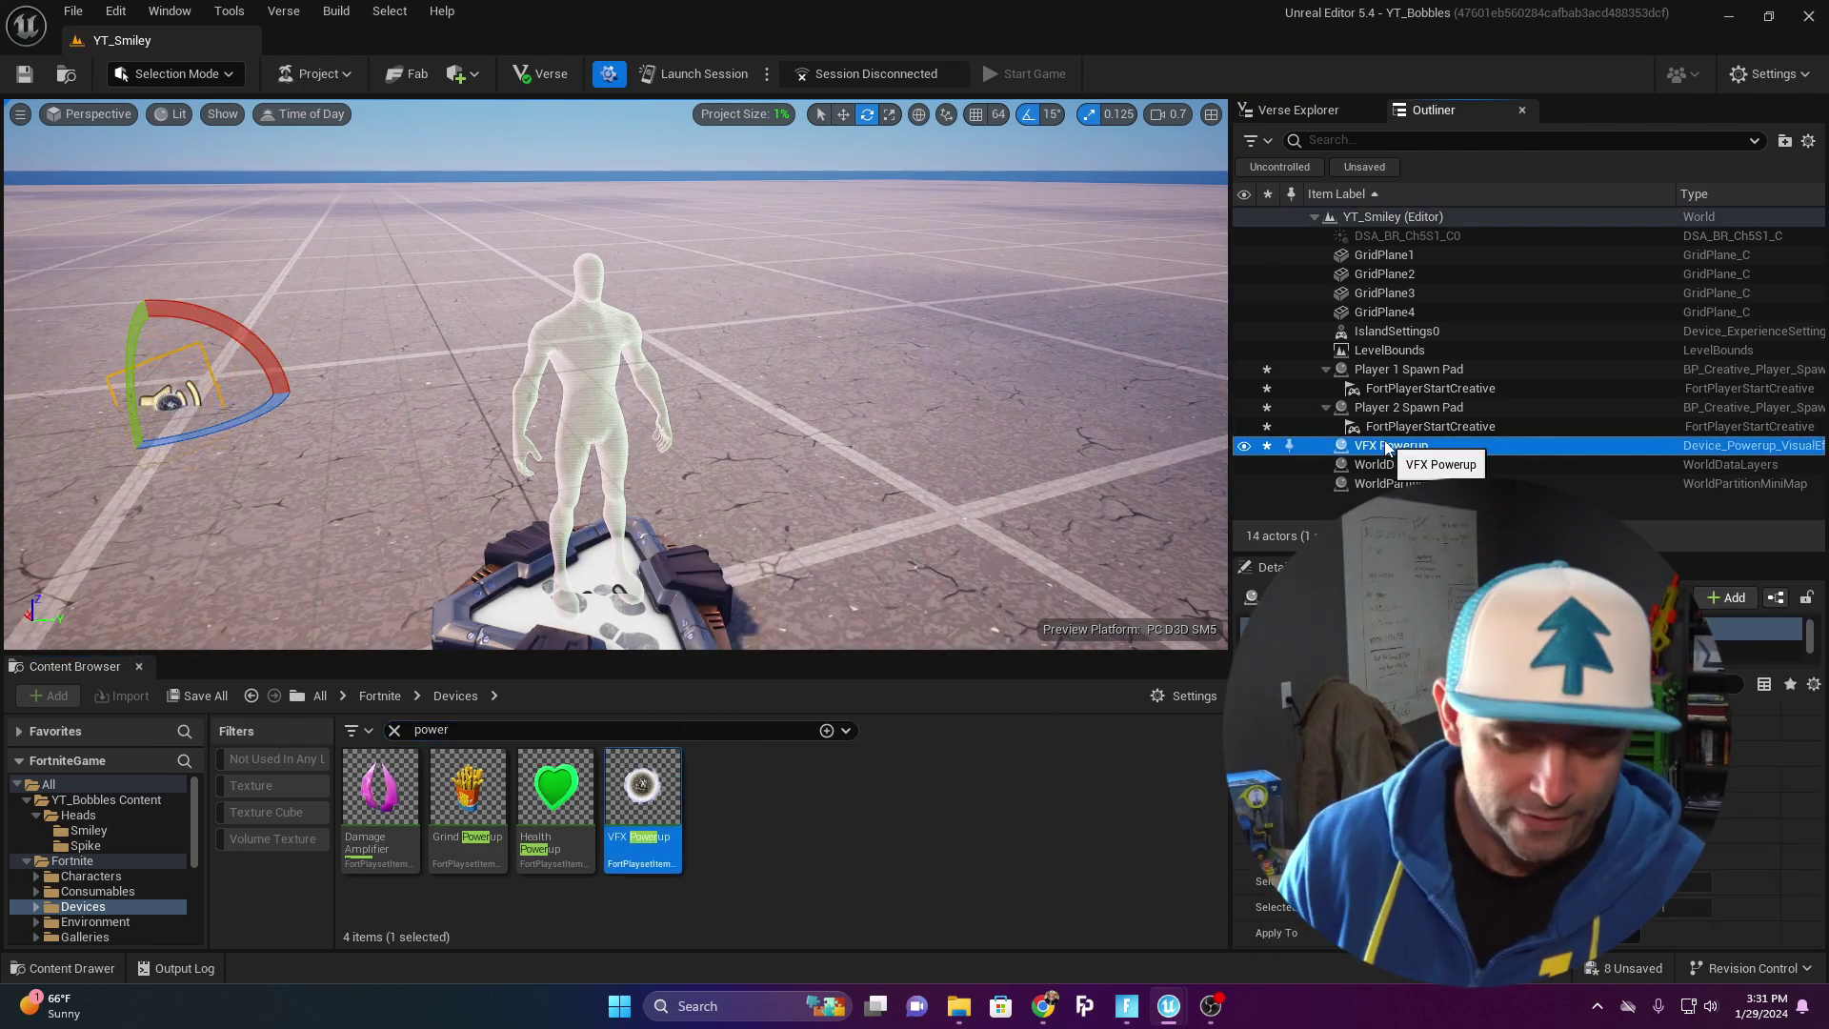
{"action": "key", "text": "F2"}
{"action": "type", "text": "VFX"}
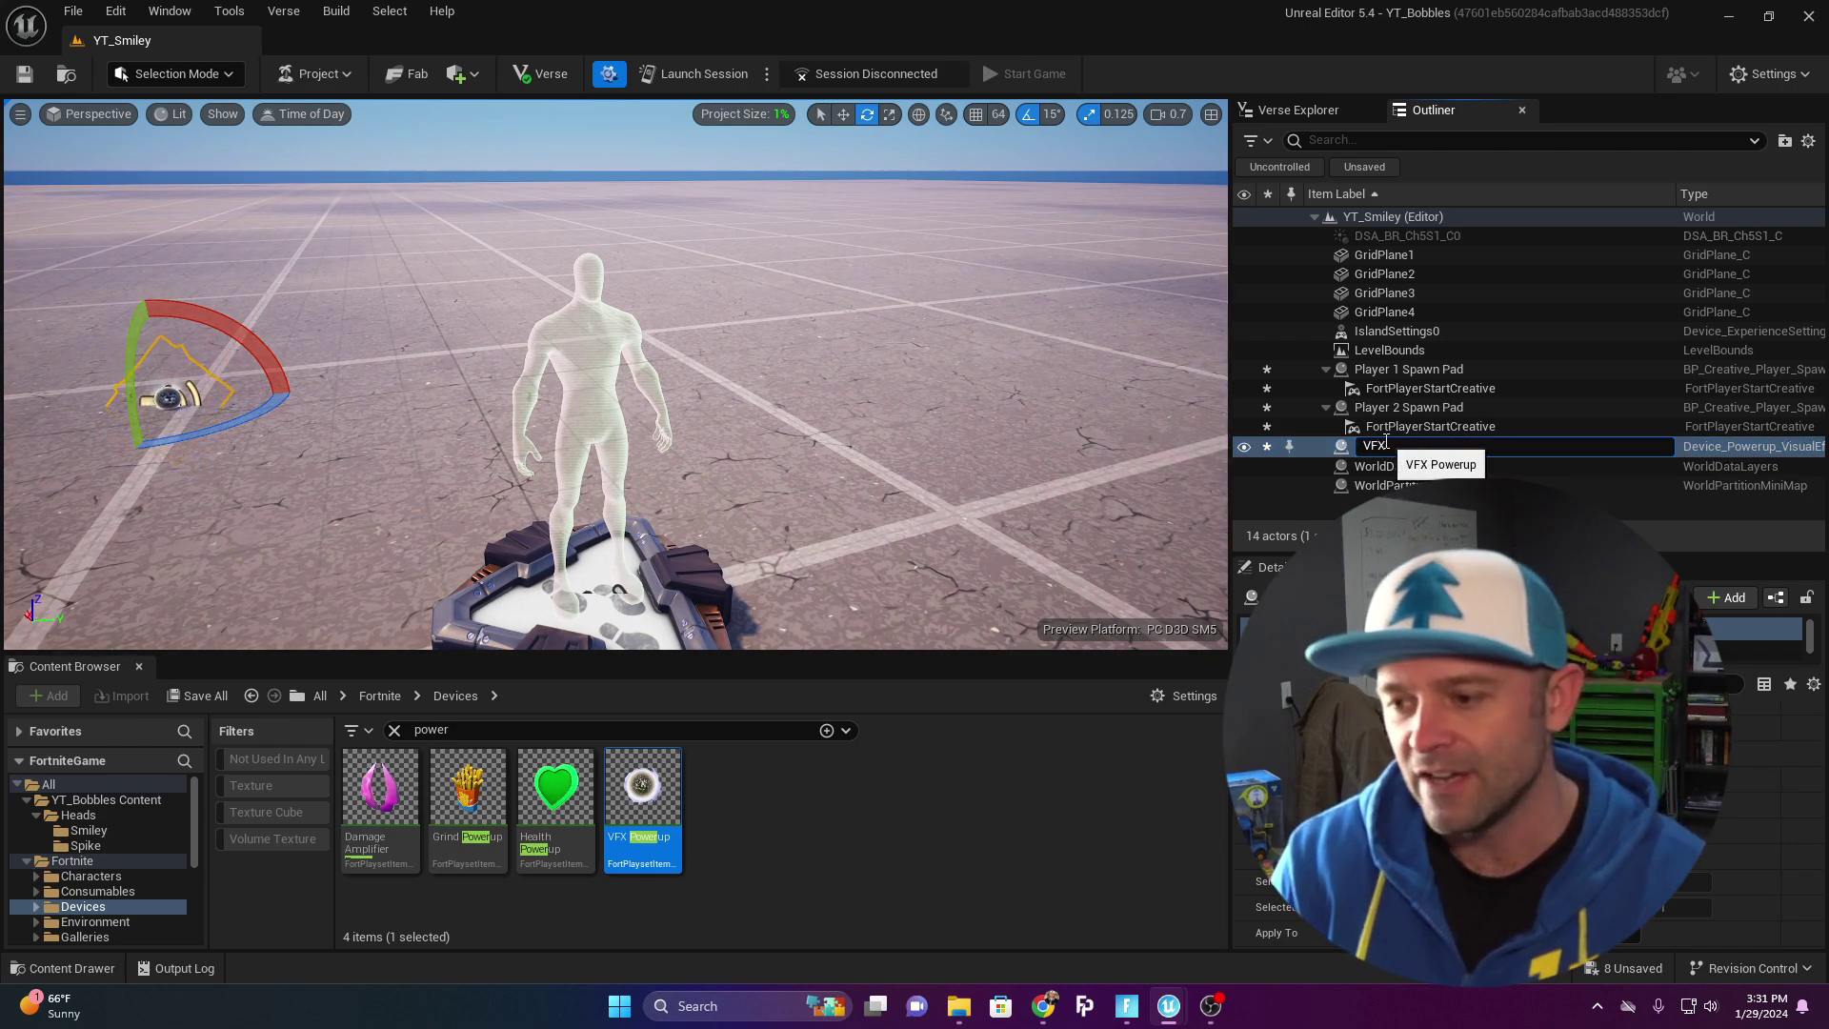
{"action": "type", "text": "Smiley"}
{"action": "key", "text": "Return"}
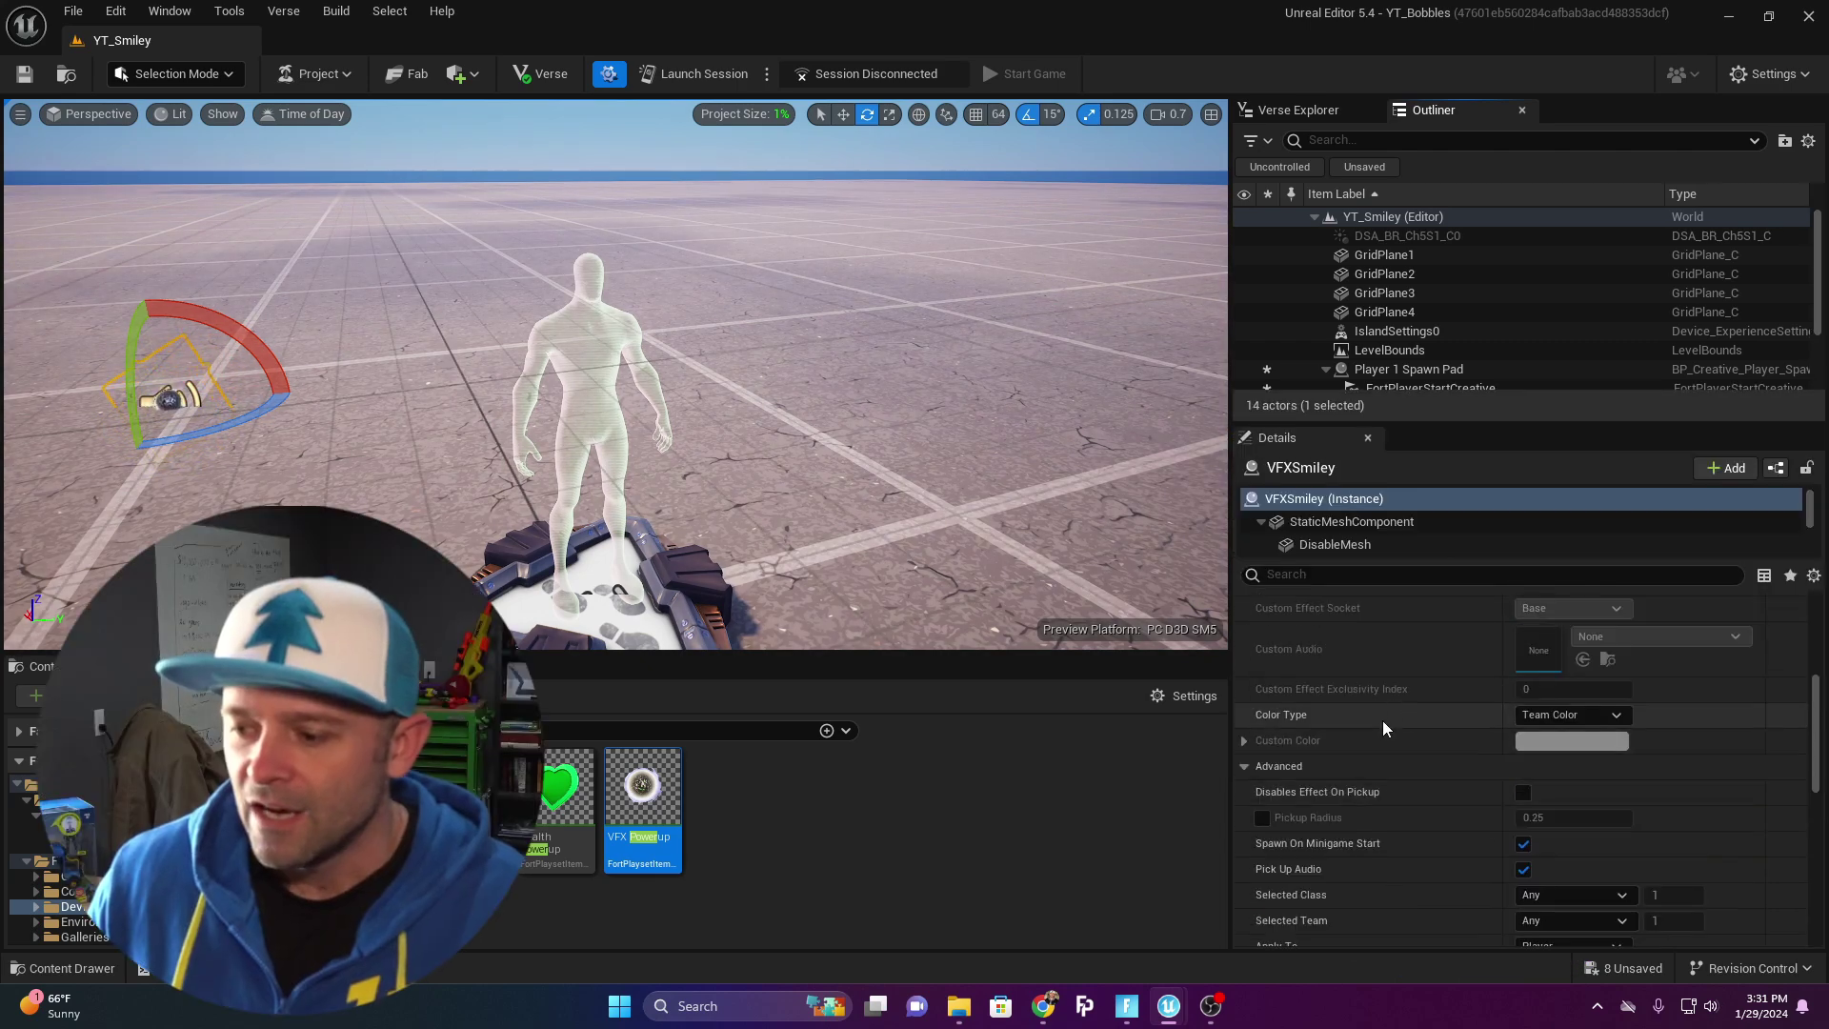
{"action": "scroll", "coordinate": [1381, 722], "scroll_direction": "down", "scroll_amount": 3}
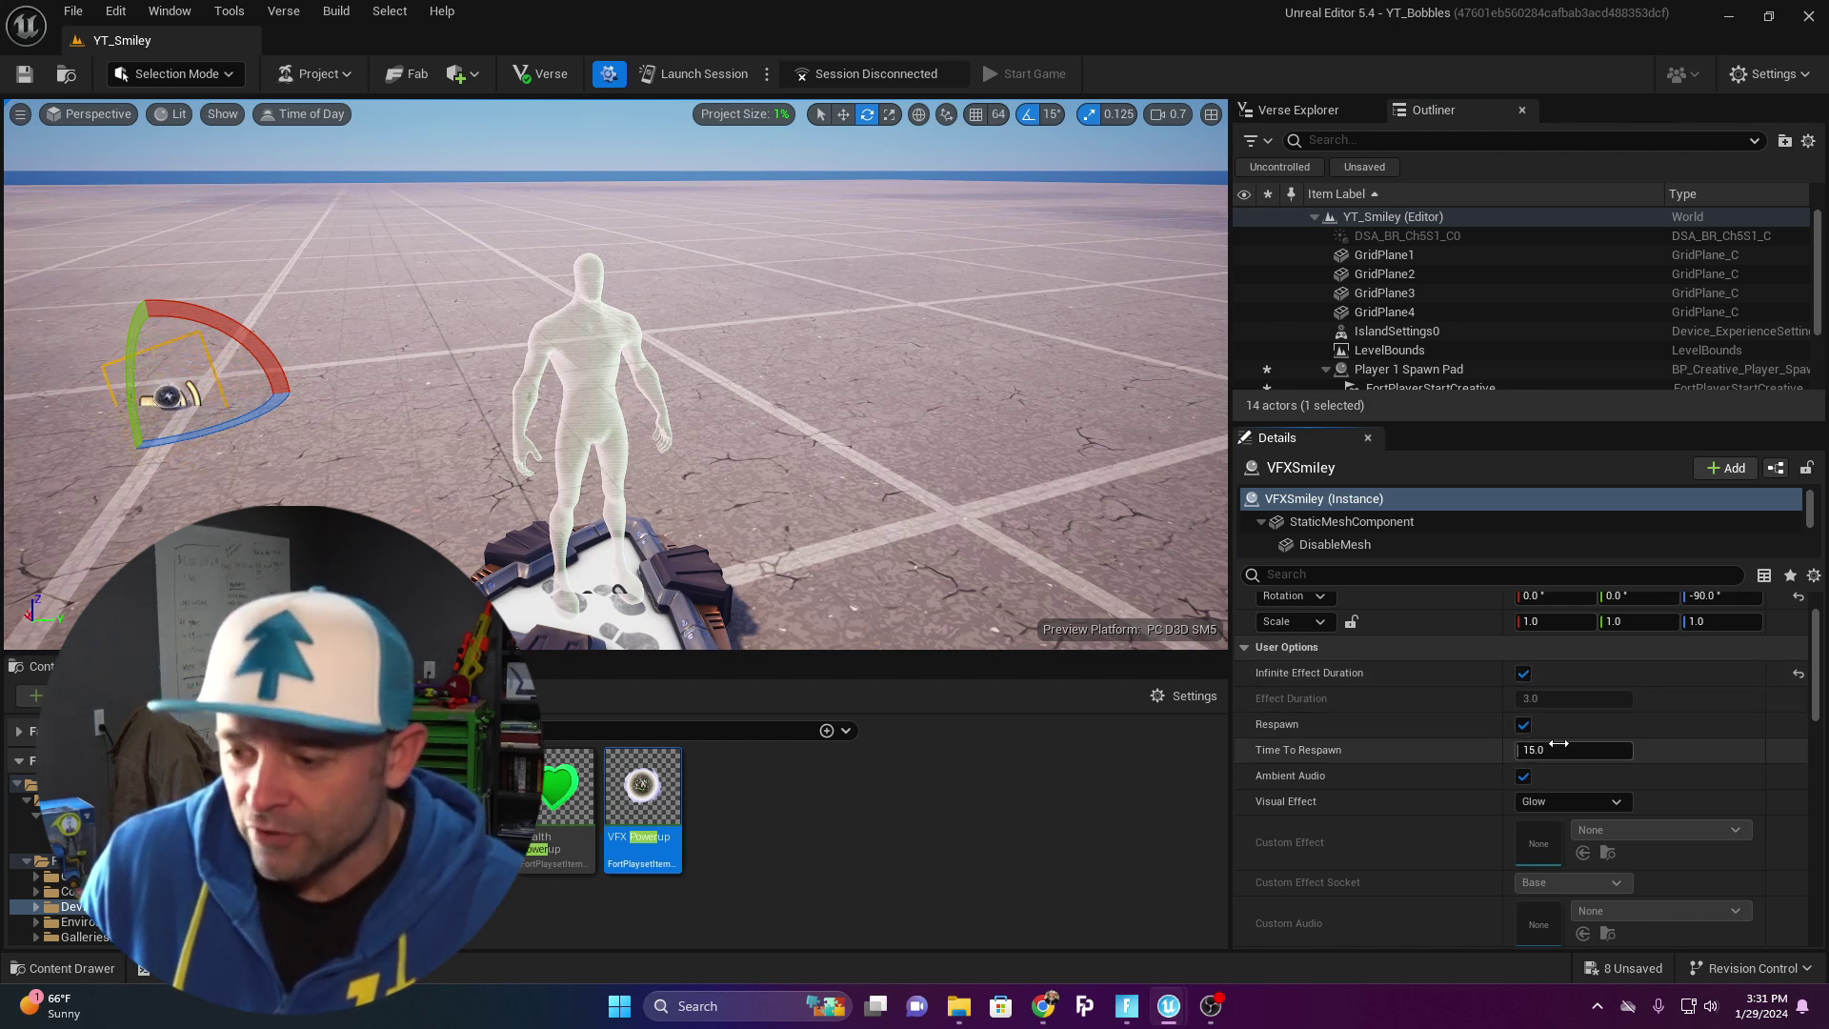
- Set the device's respawn time to 0 and turn off its ambient audio
{"action": "type", "text": "0"}
{"action": "key", "text": "Return"}
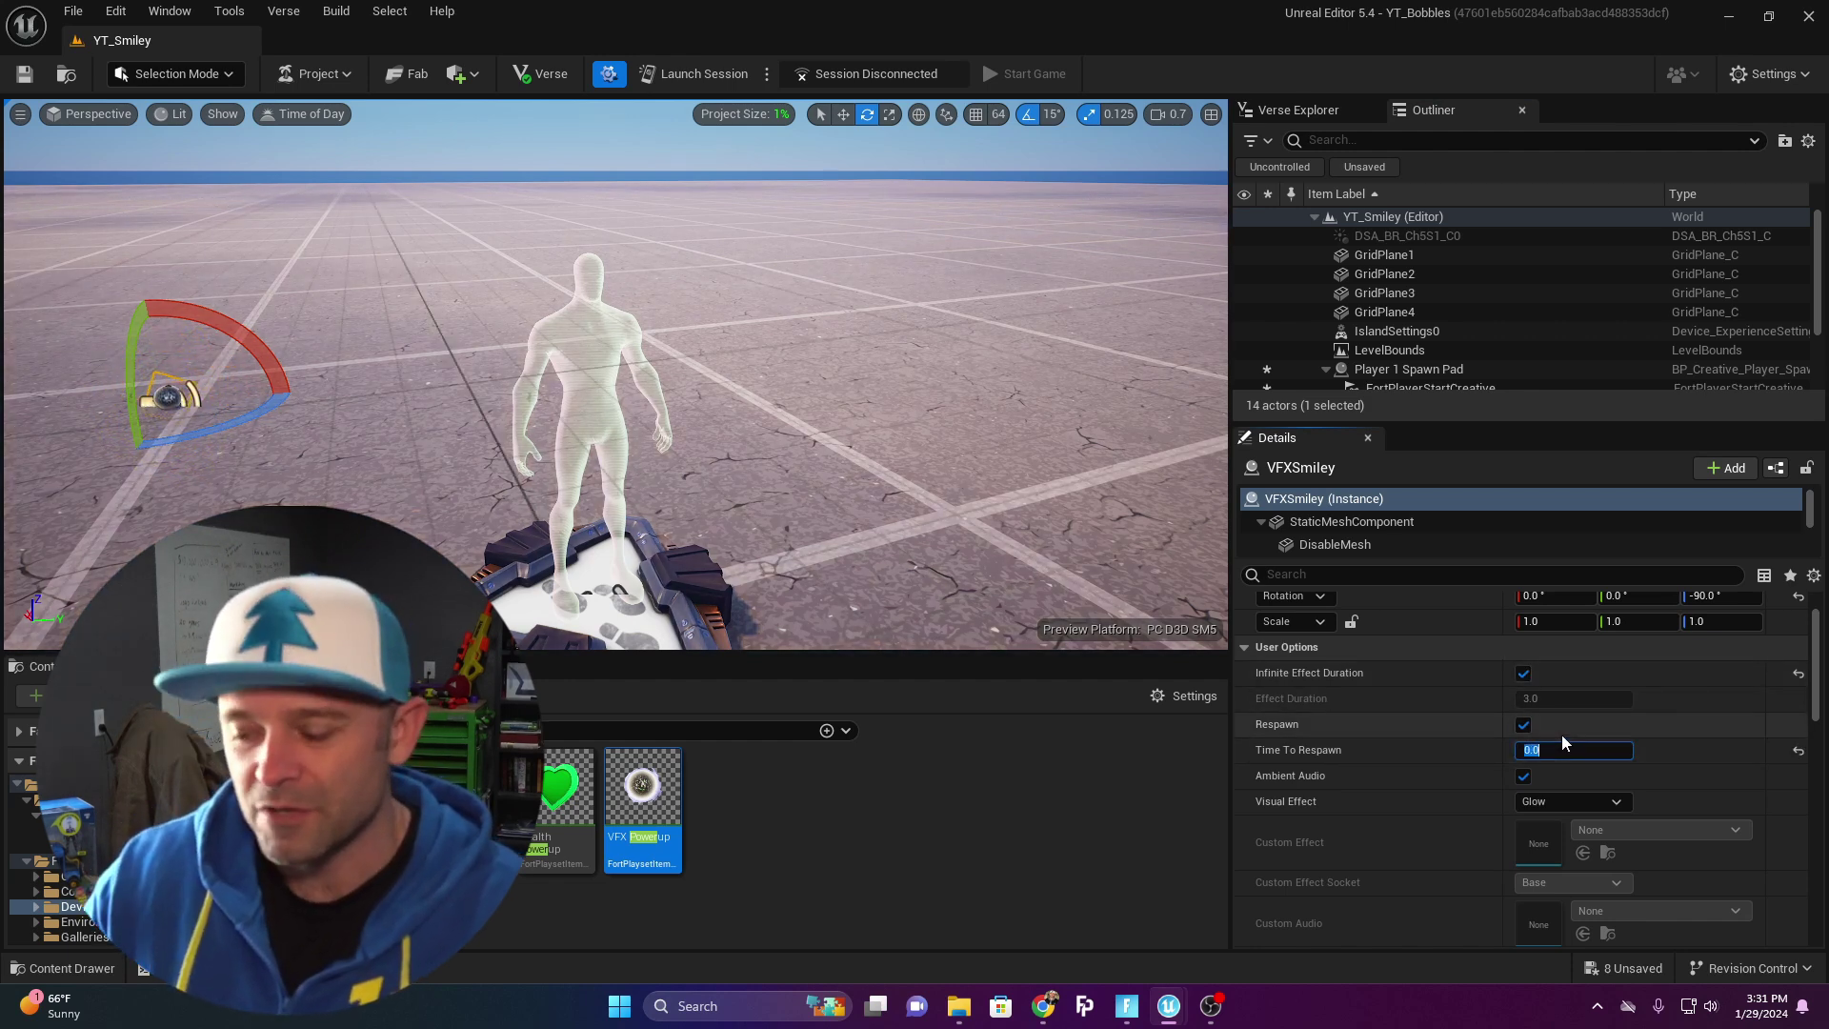
{"action": "left_click", "coordinate": [1523, 776]}
{"action": "scroll", "coordinate": [1524, 752], "scroll_direction": "down", "scroll_amount": 2}
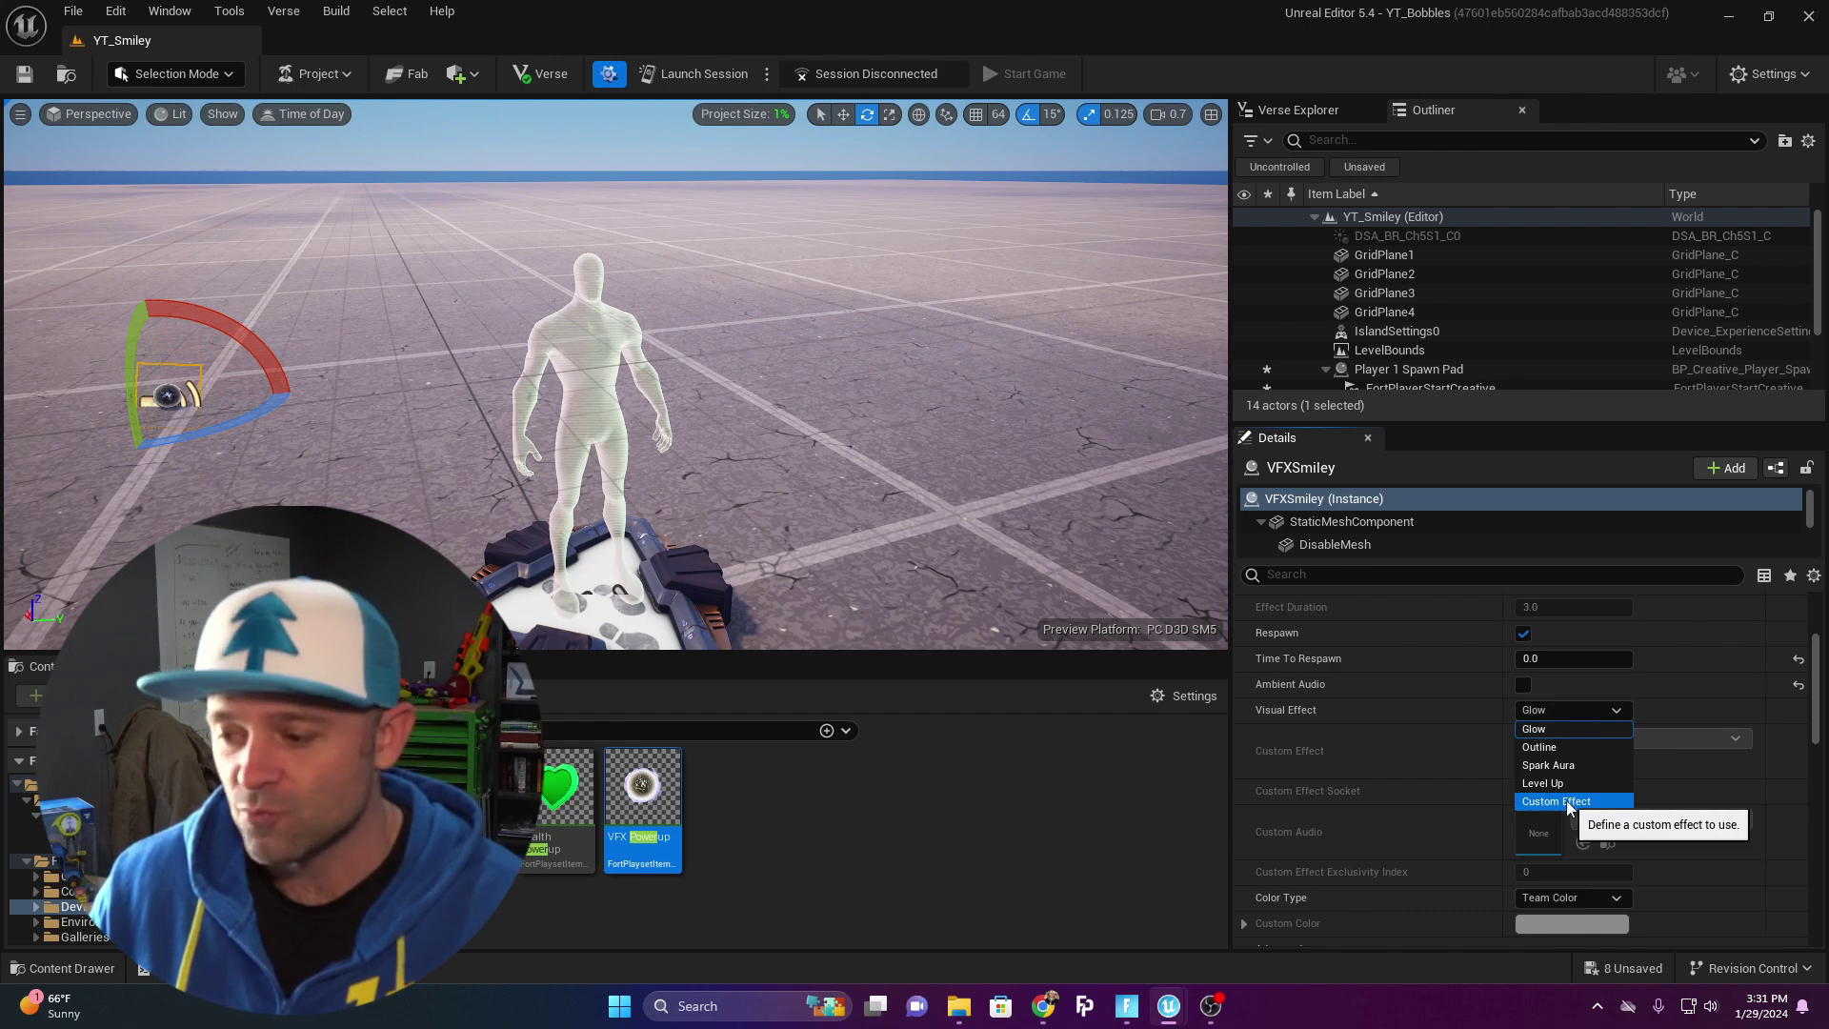
- Use SmileyVFX as the custom visual effect, attached to the Head socket
{"action": "left_click", "coordinate": [1567, 802]}
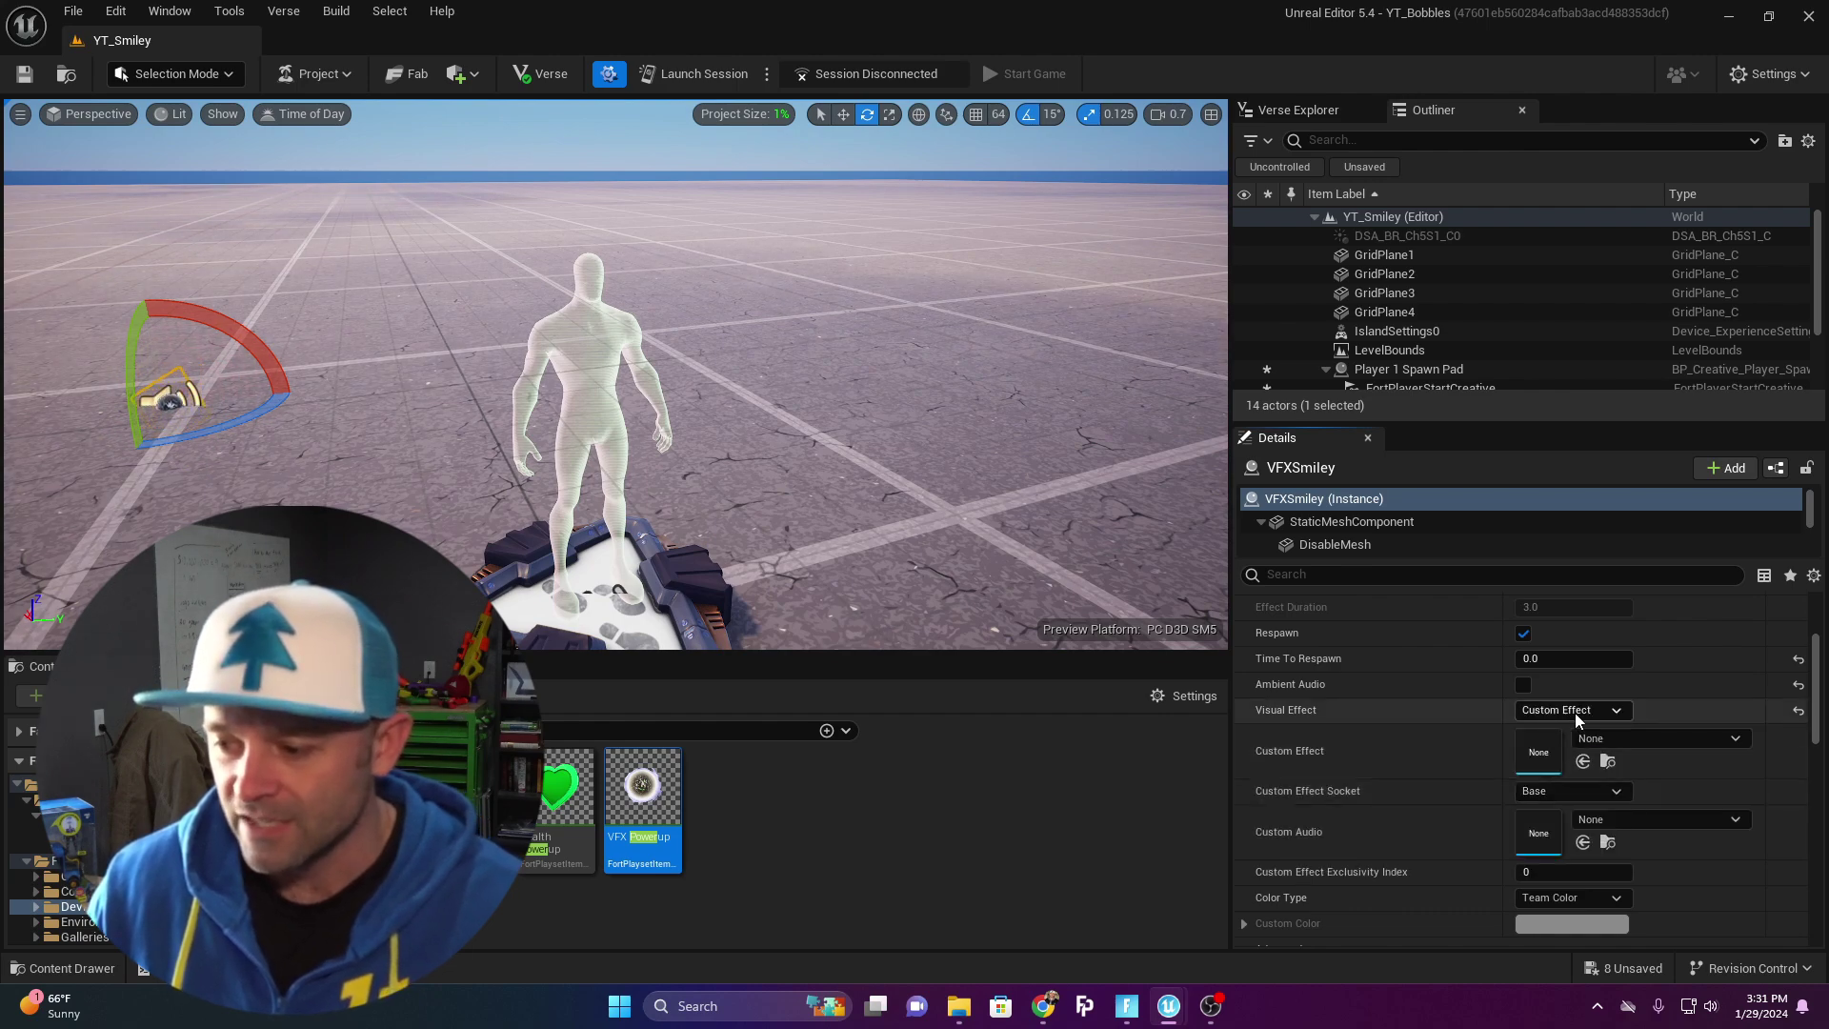
{"action": "left_click", "coordinate": [1603, 747]}
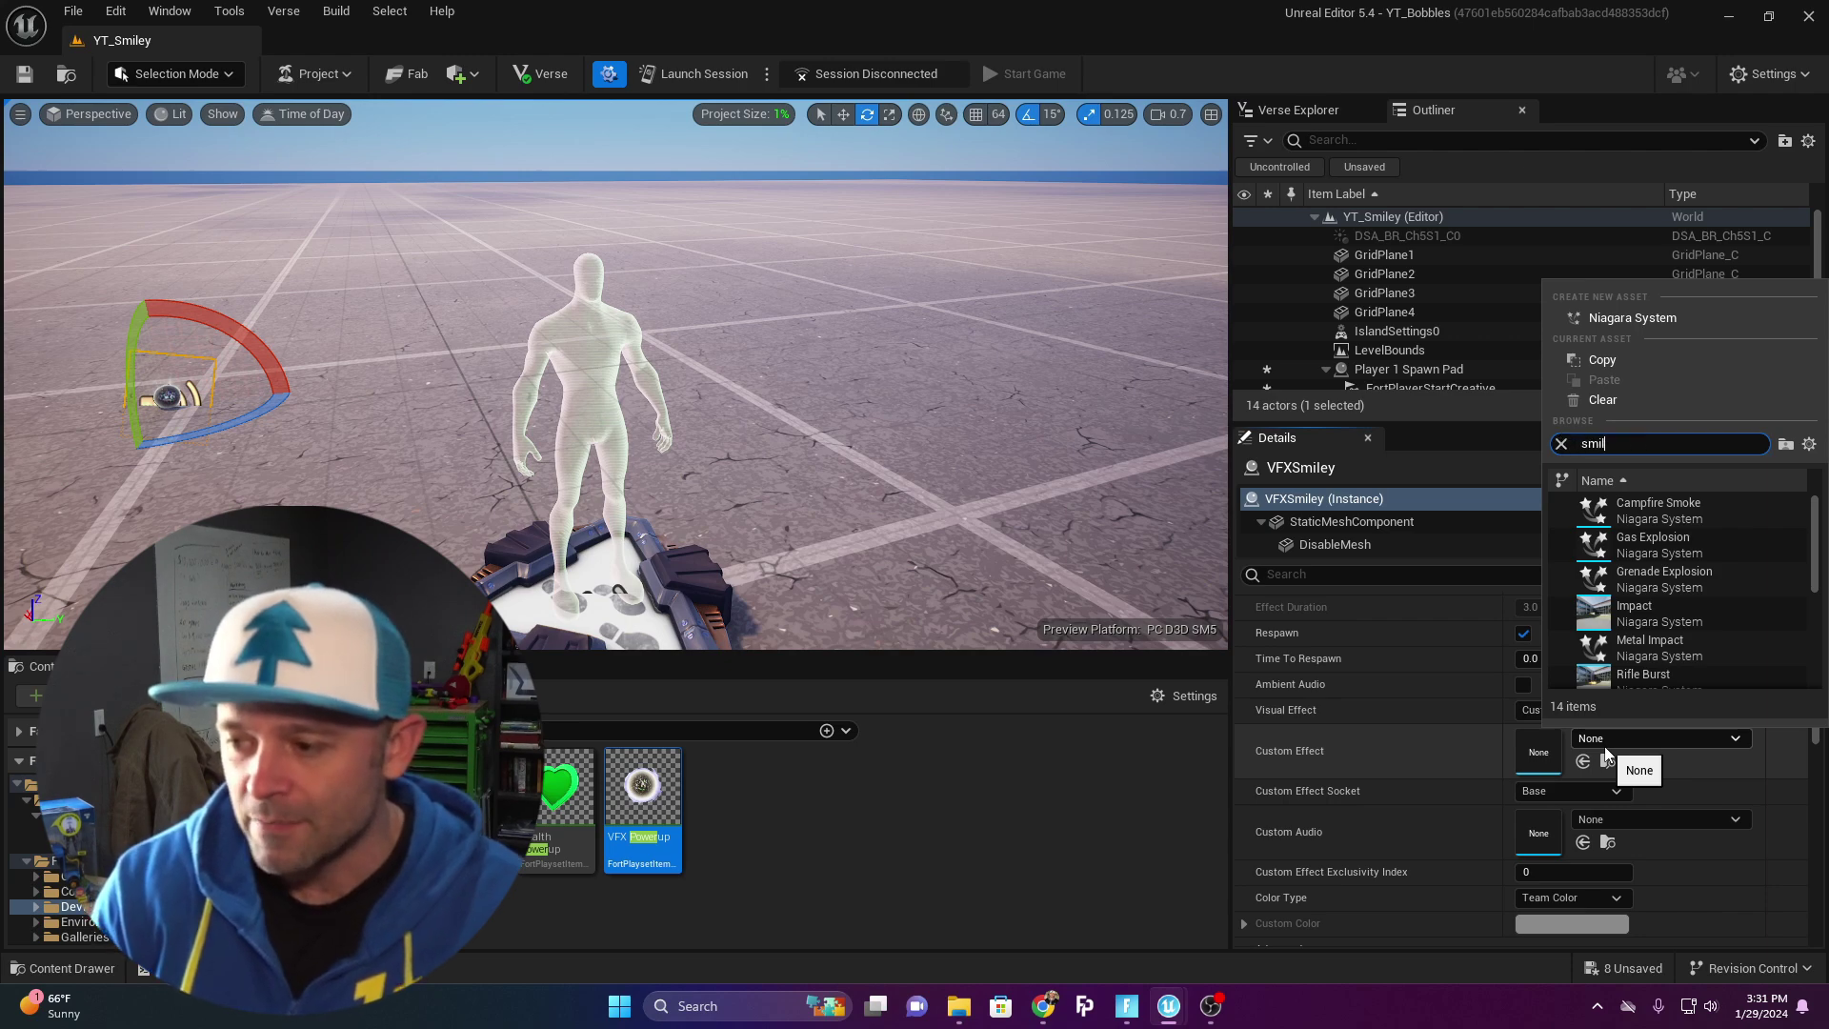
{"action": "left_click", "coordinate": [1680, 531]}
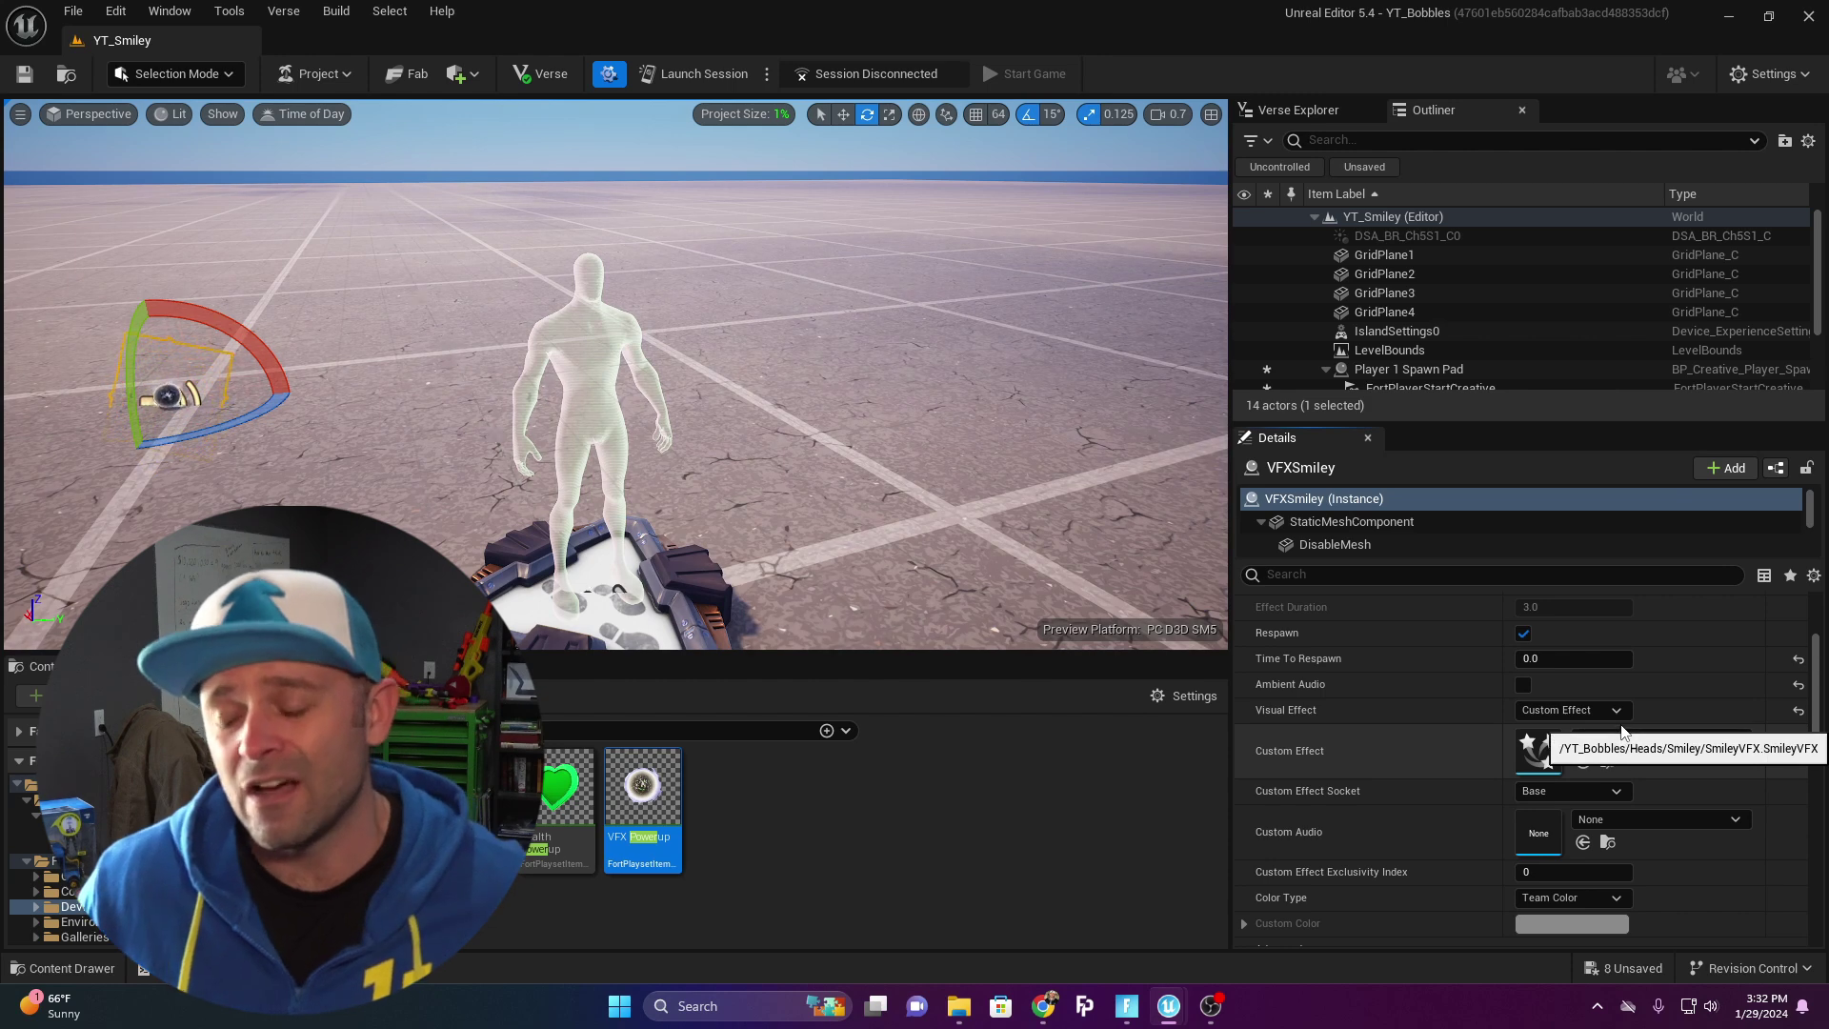
{"action": "left_click", "coordinate": [1572, 789]}
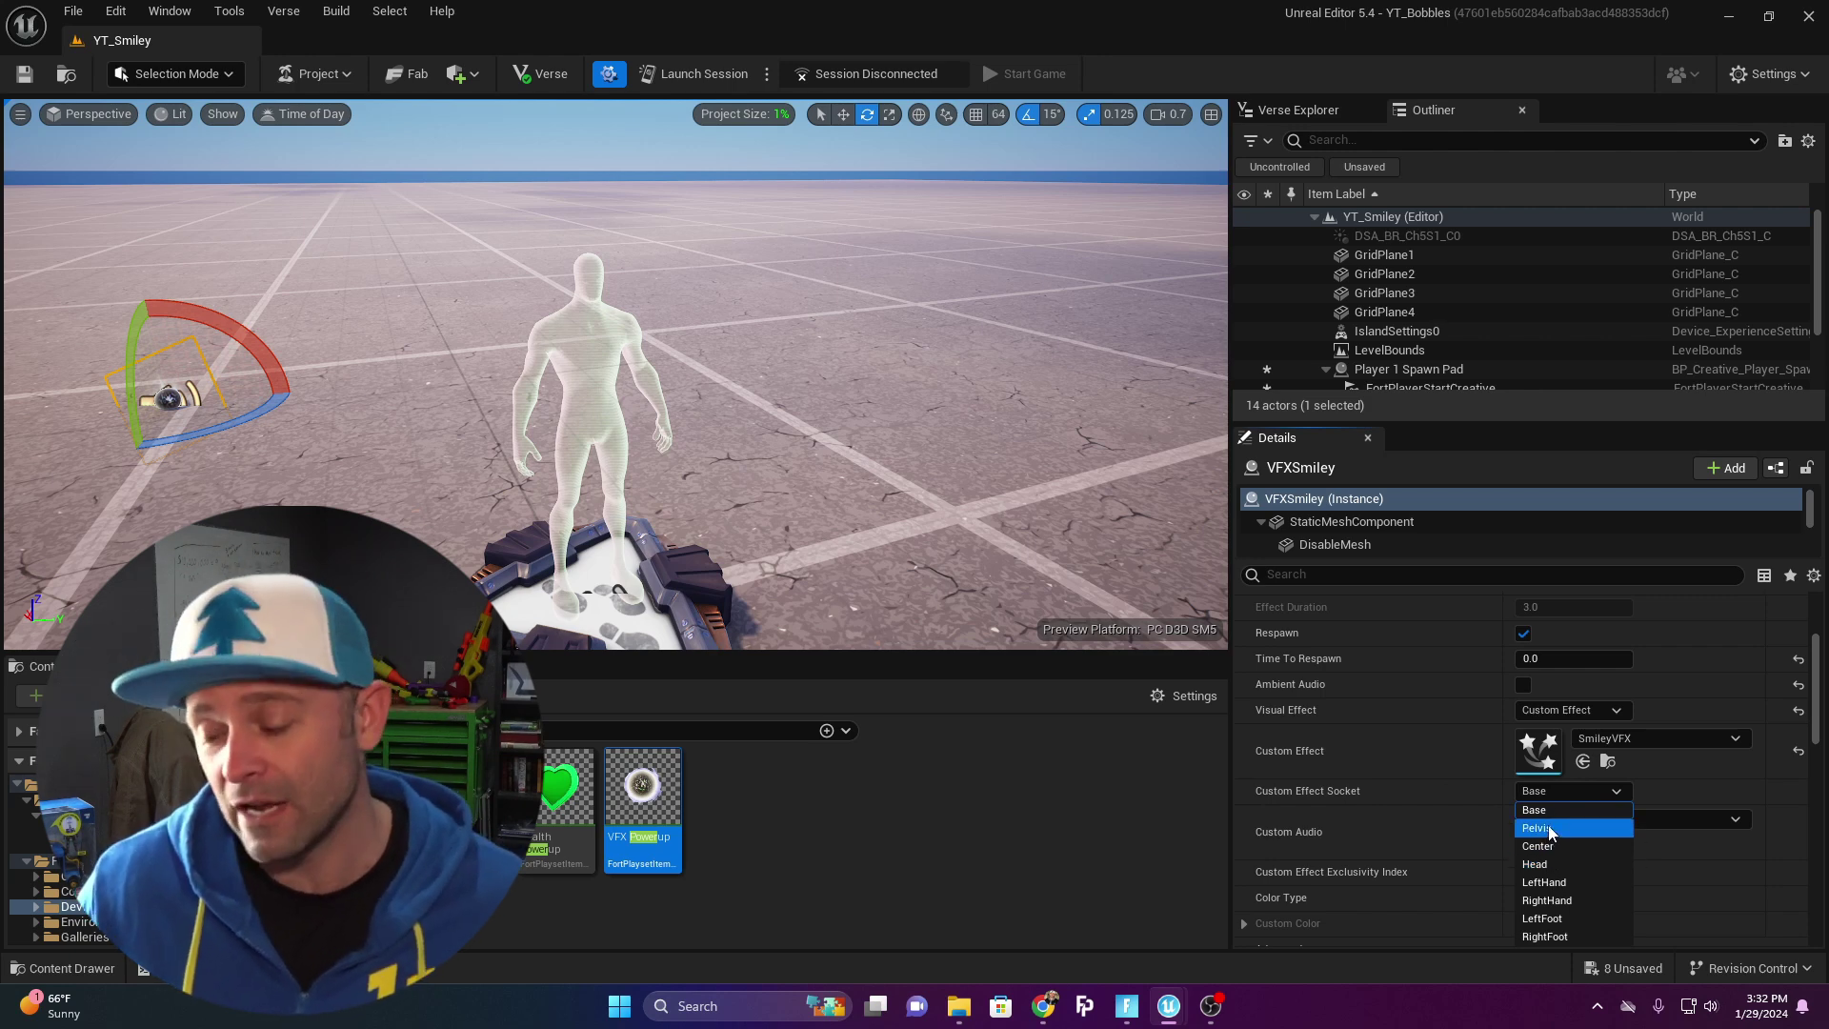
{"action": "left_click", "coordinate": [1561, 865]}
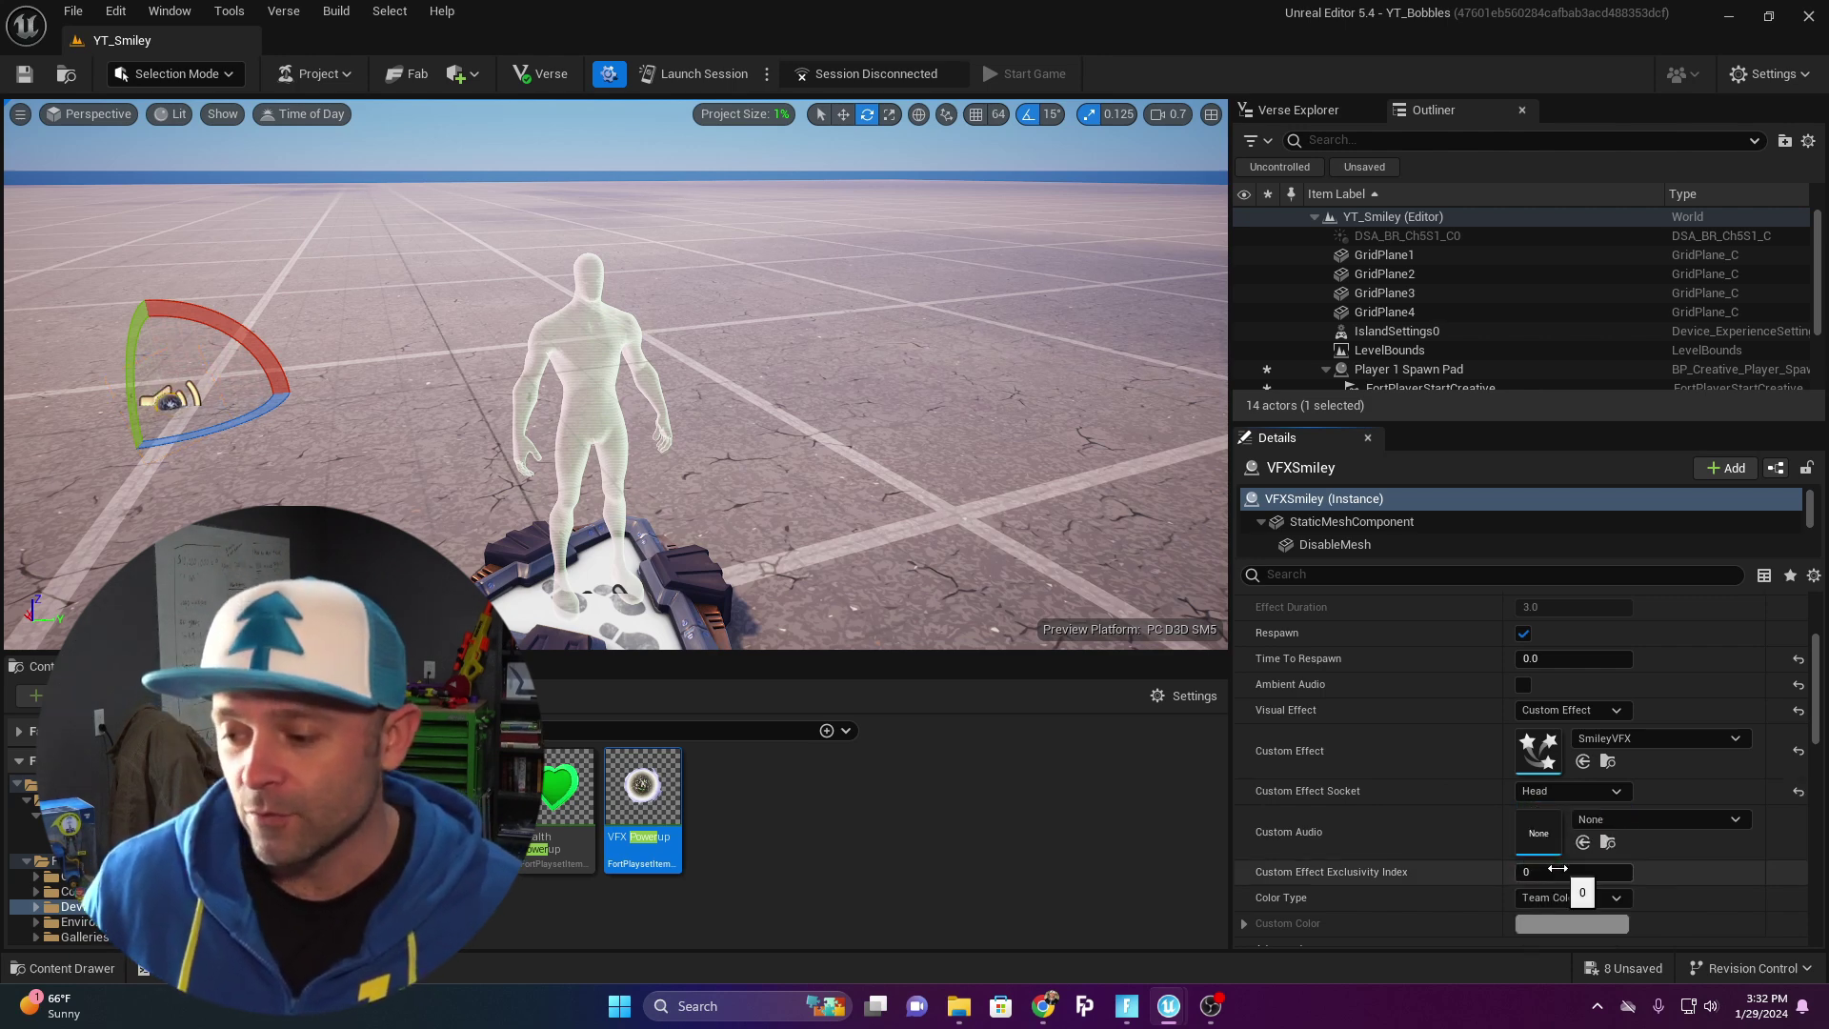
{"action": "scroll", "coordinate": [1288, 808], "scroll_direction": "down", "scroll_amount": 2}
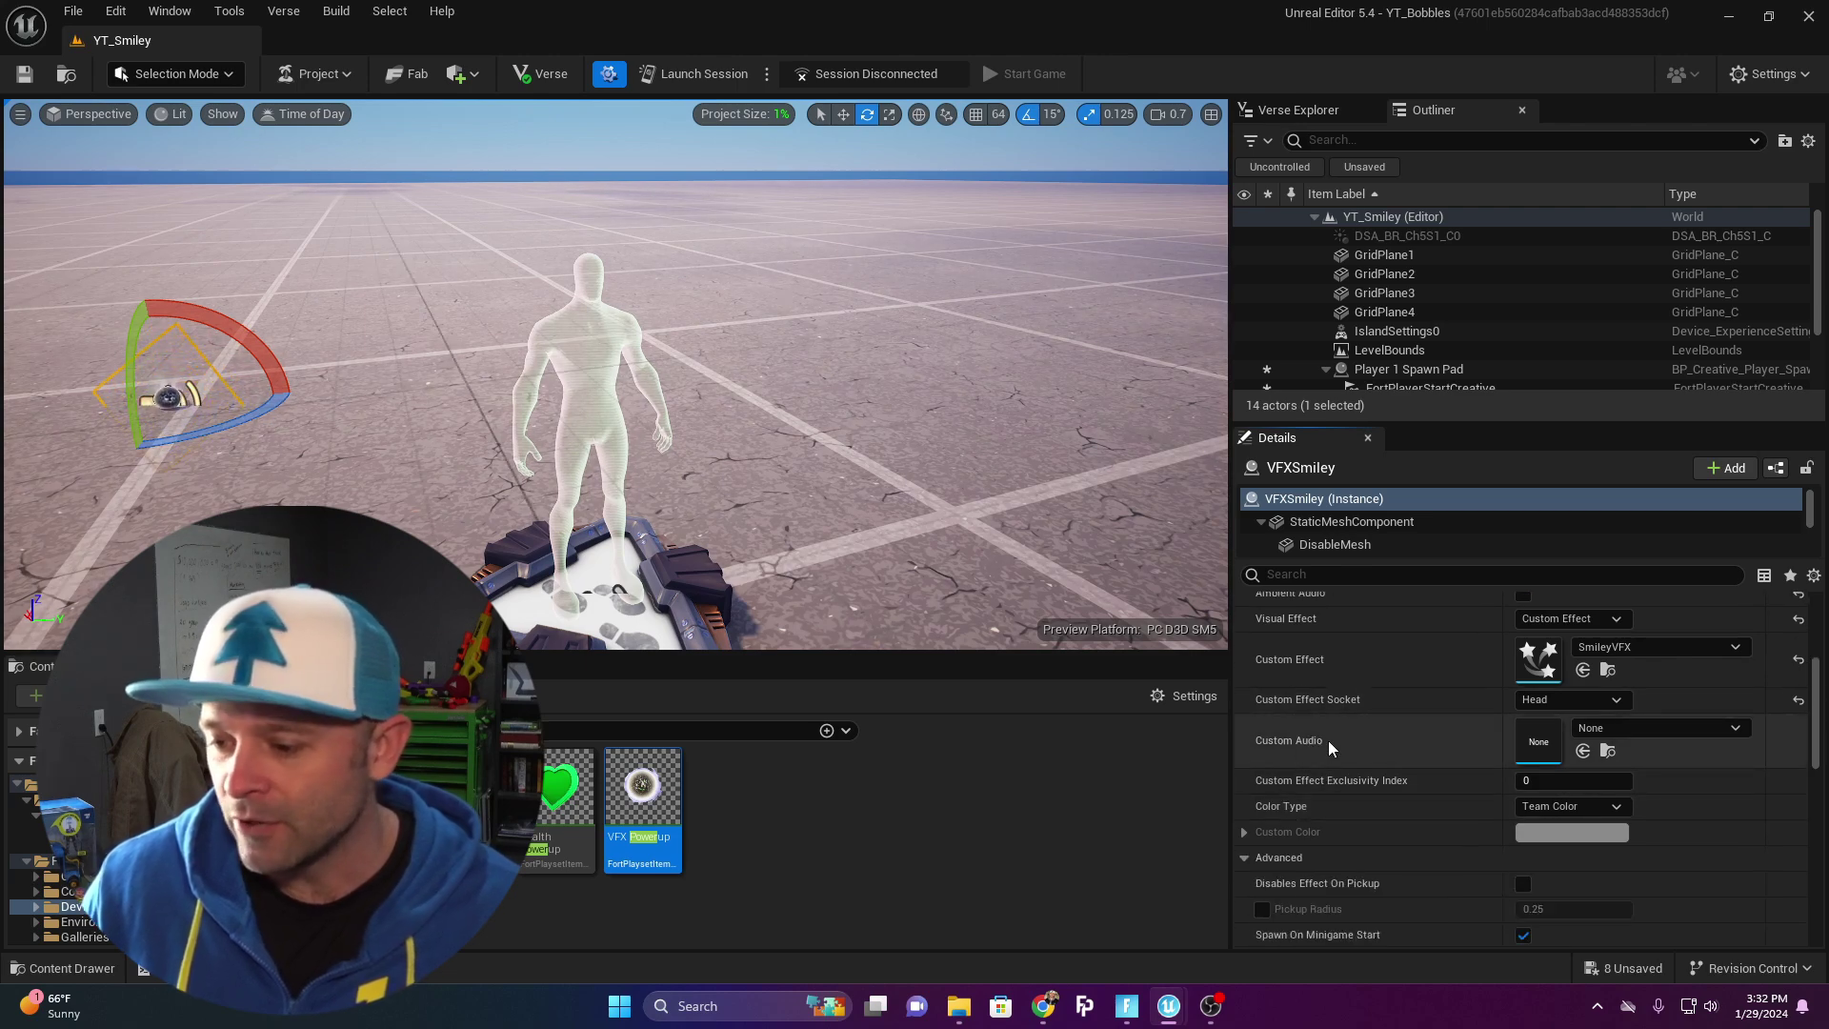
{"action": "scroll", "coordinate": [1336, 707], "scroll_direction": "down", "scroll_amount": 5}
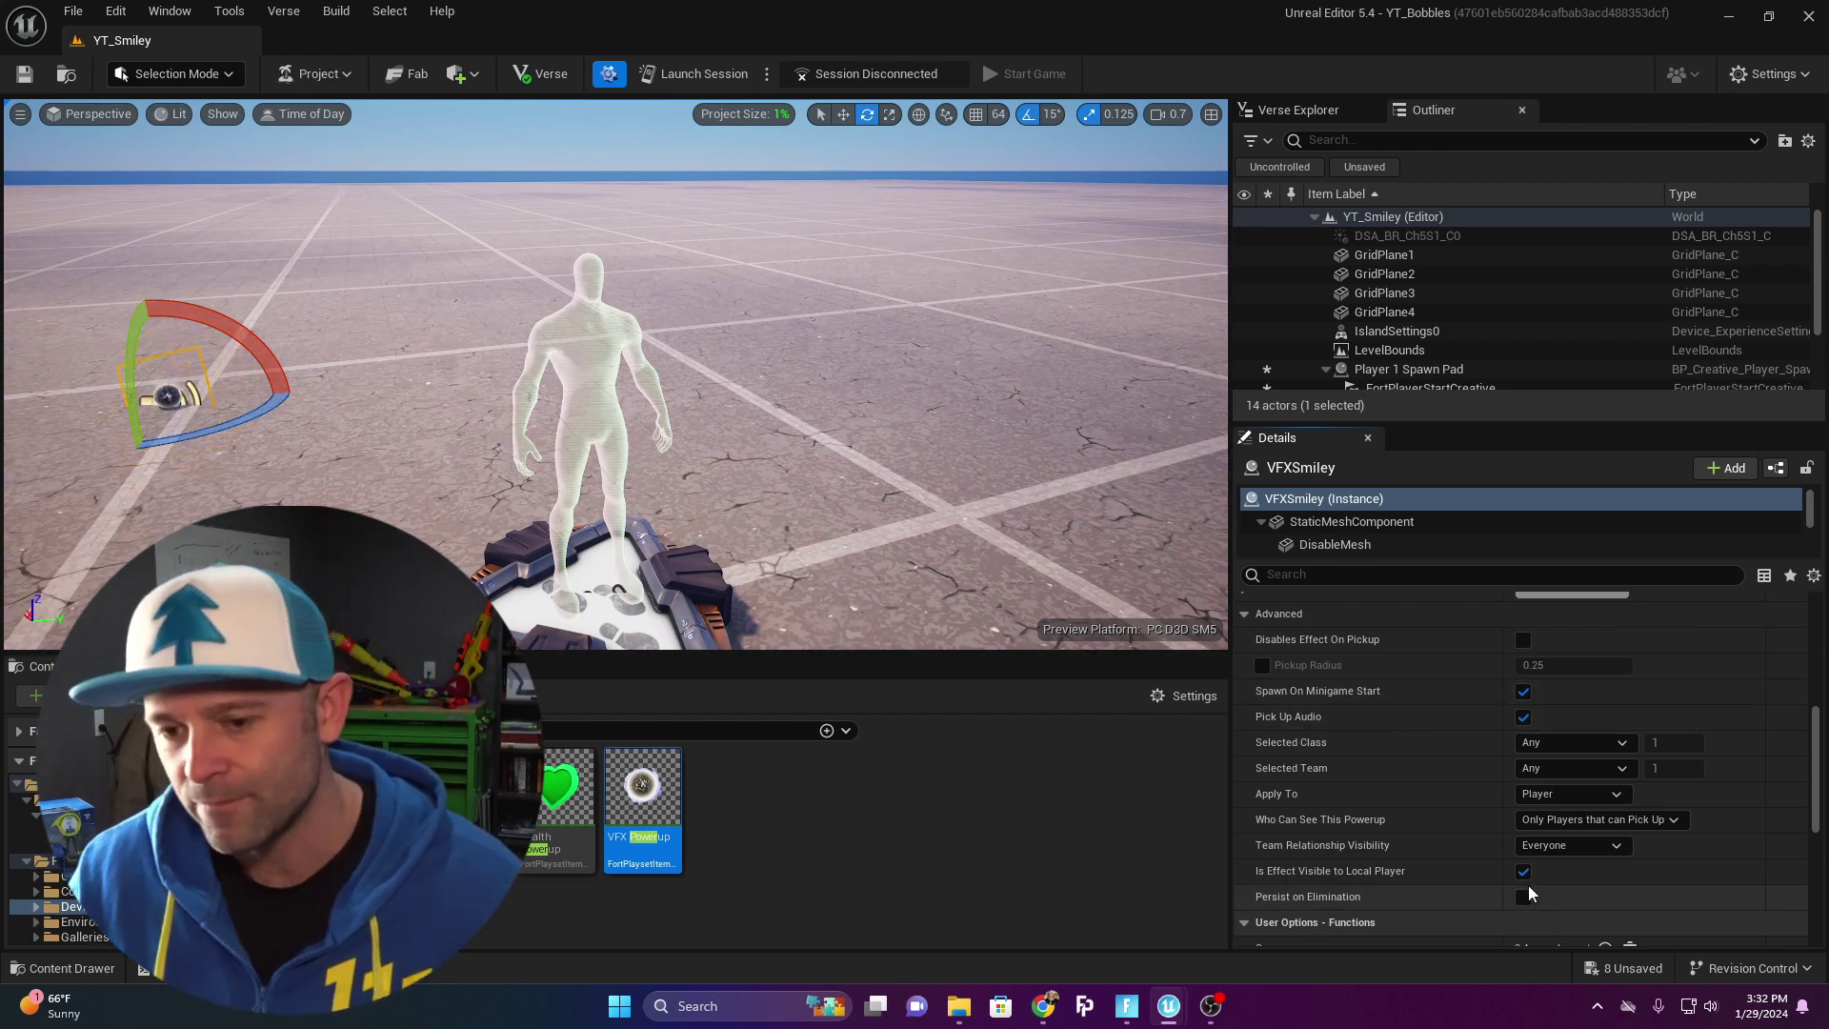
{"action": "scroll", "coordinate": [1381, 758], "scroll_direction": "down", "scroll_amount": 3}
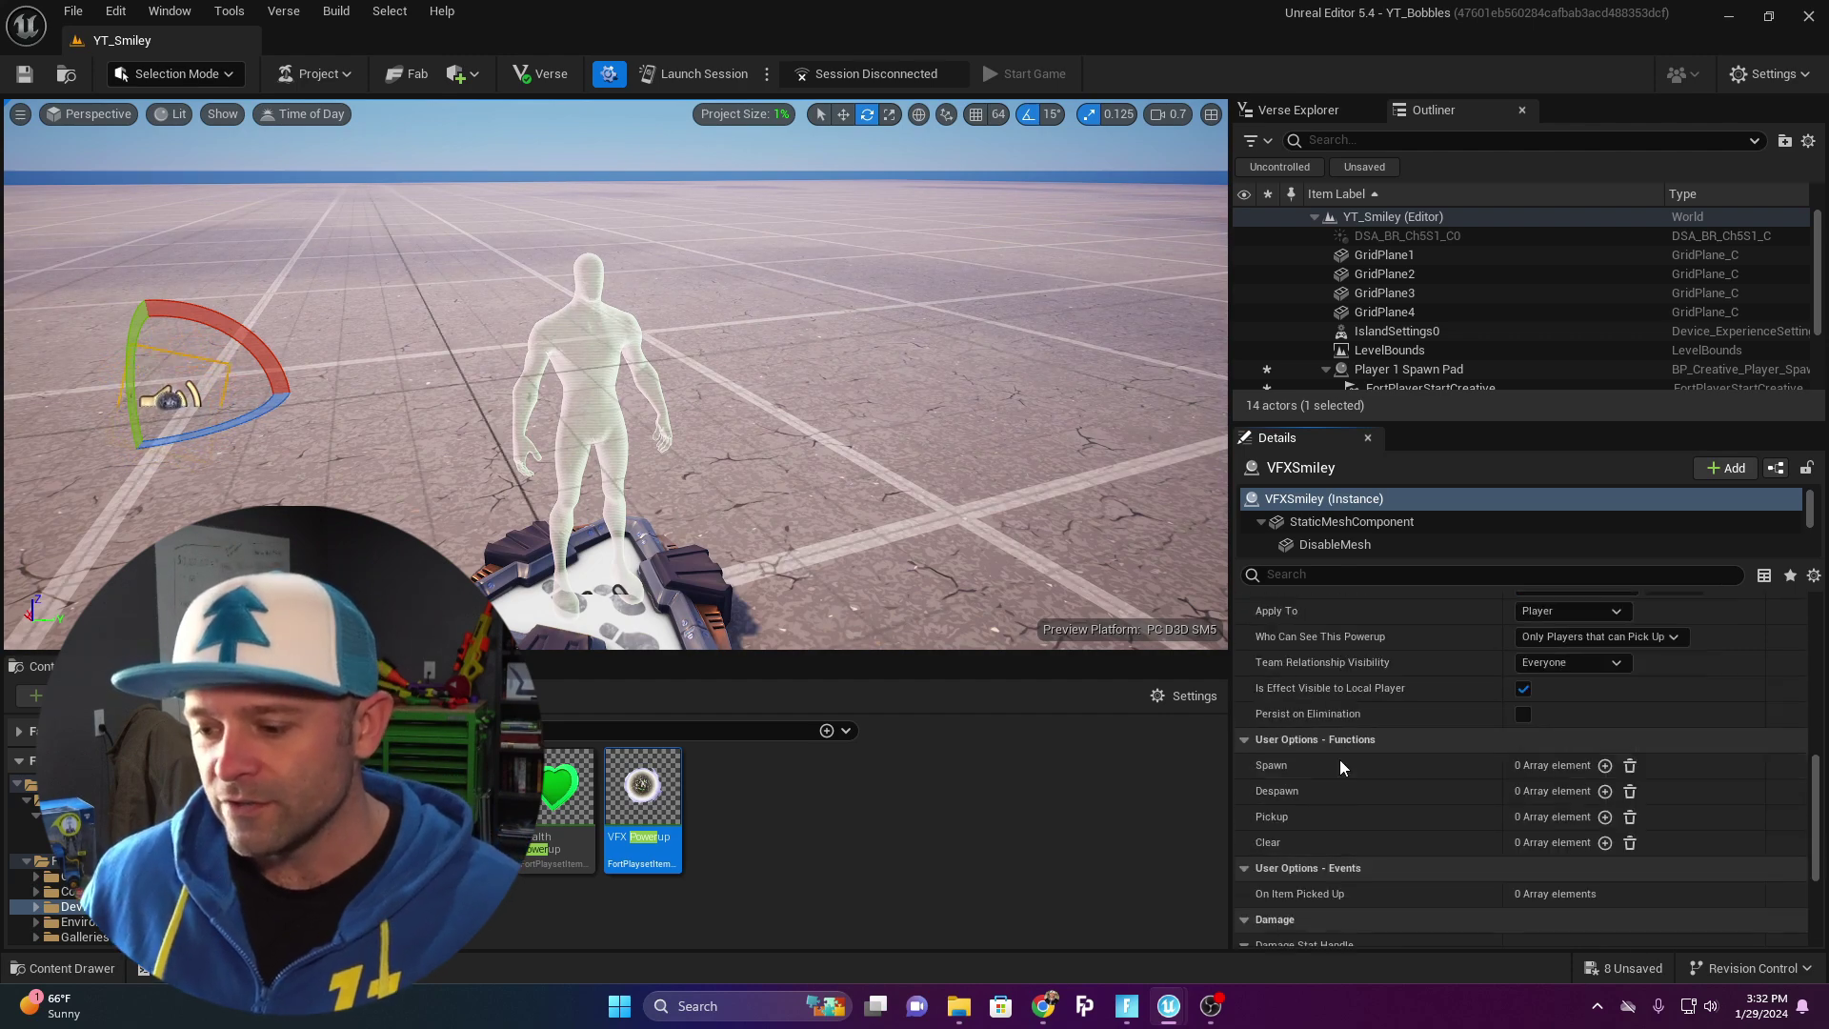
- Add a Pickup trigger from Player 1 Spawn Pad's On Player Spawned event
{"action": "left_click", "coordinate": [1604, 817]}
{"action": "left_click", "coordinate": [1347, 842]}
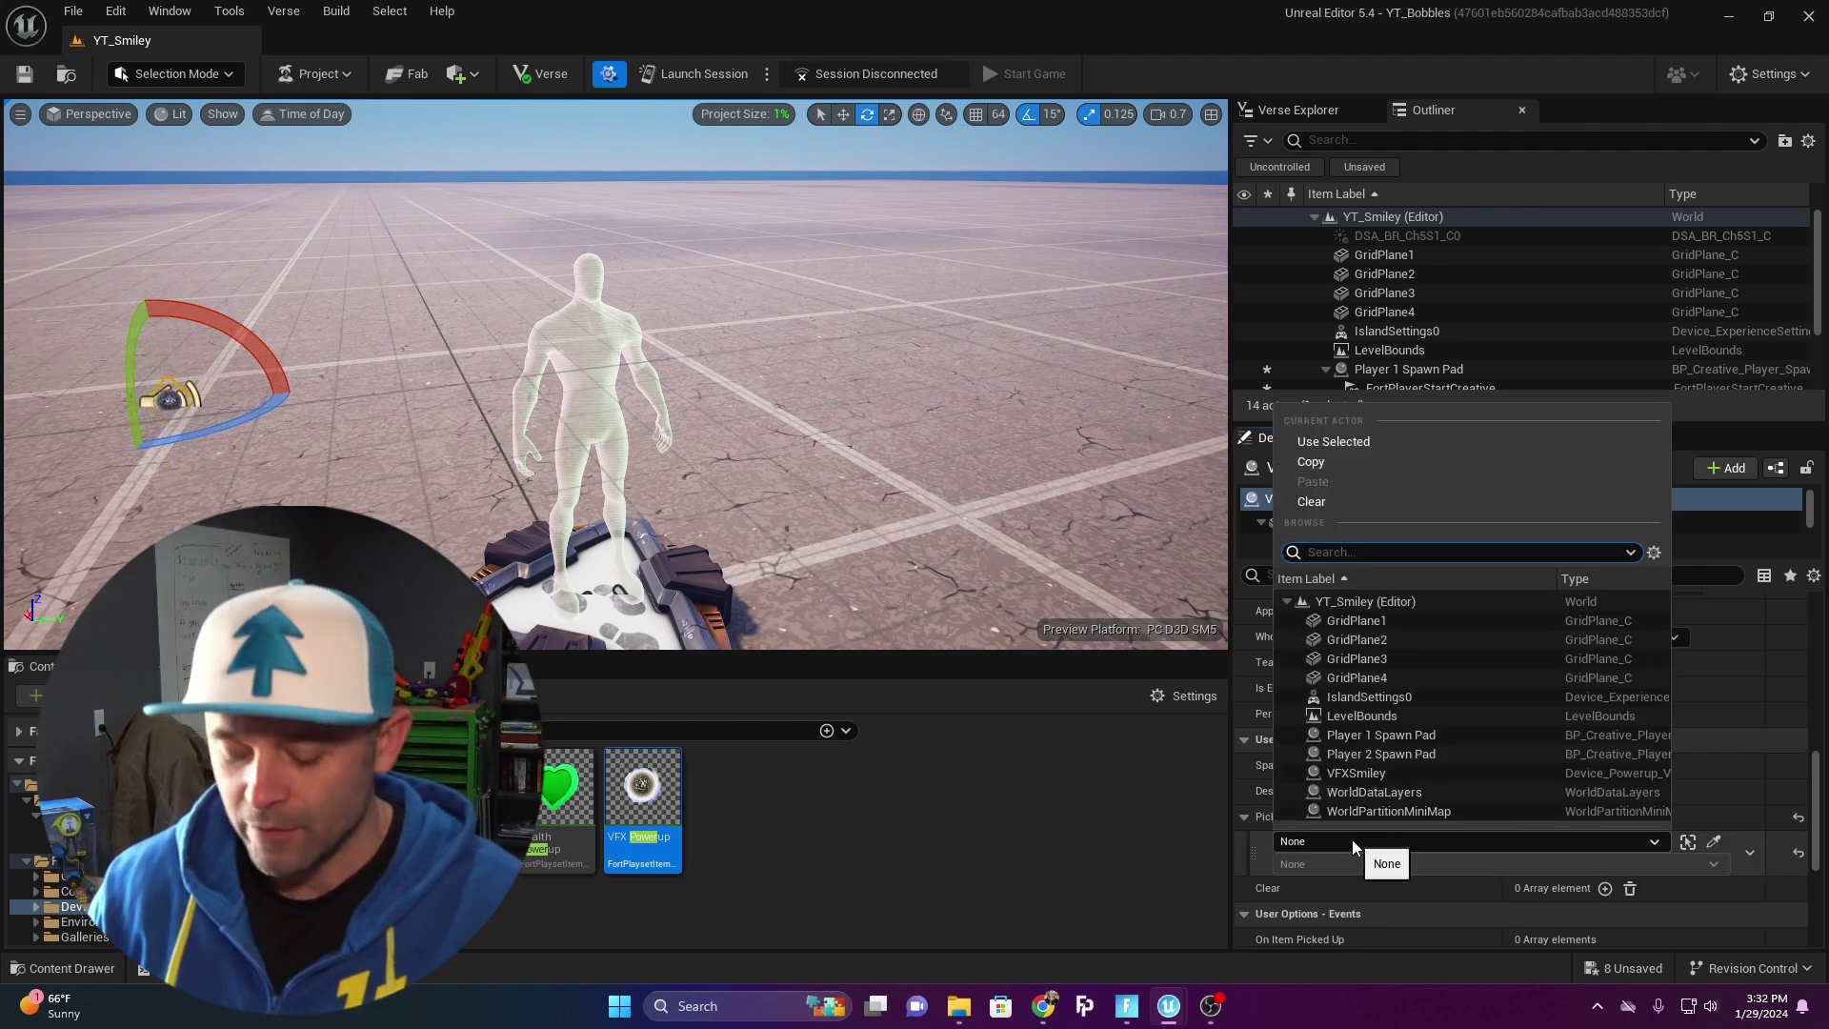
{"action": "type", "text": "sp"}
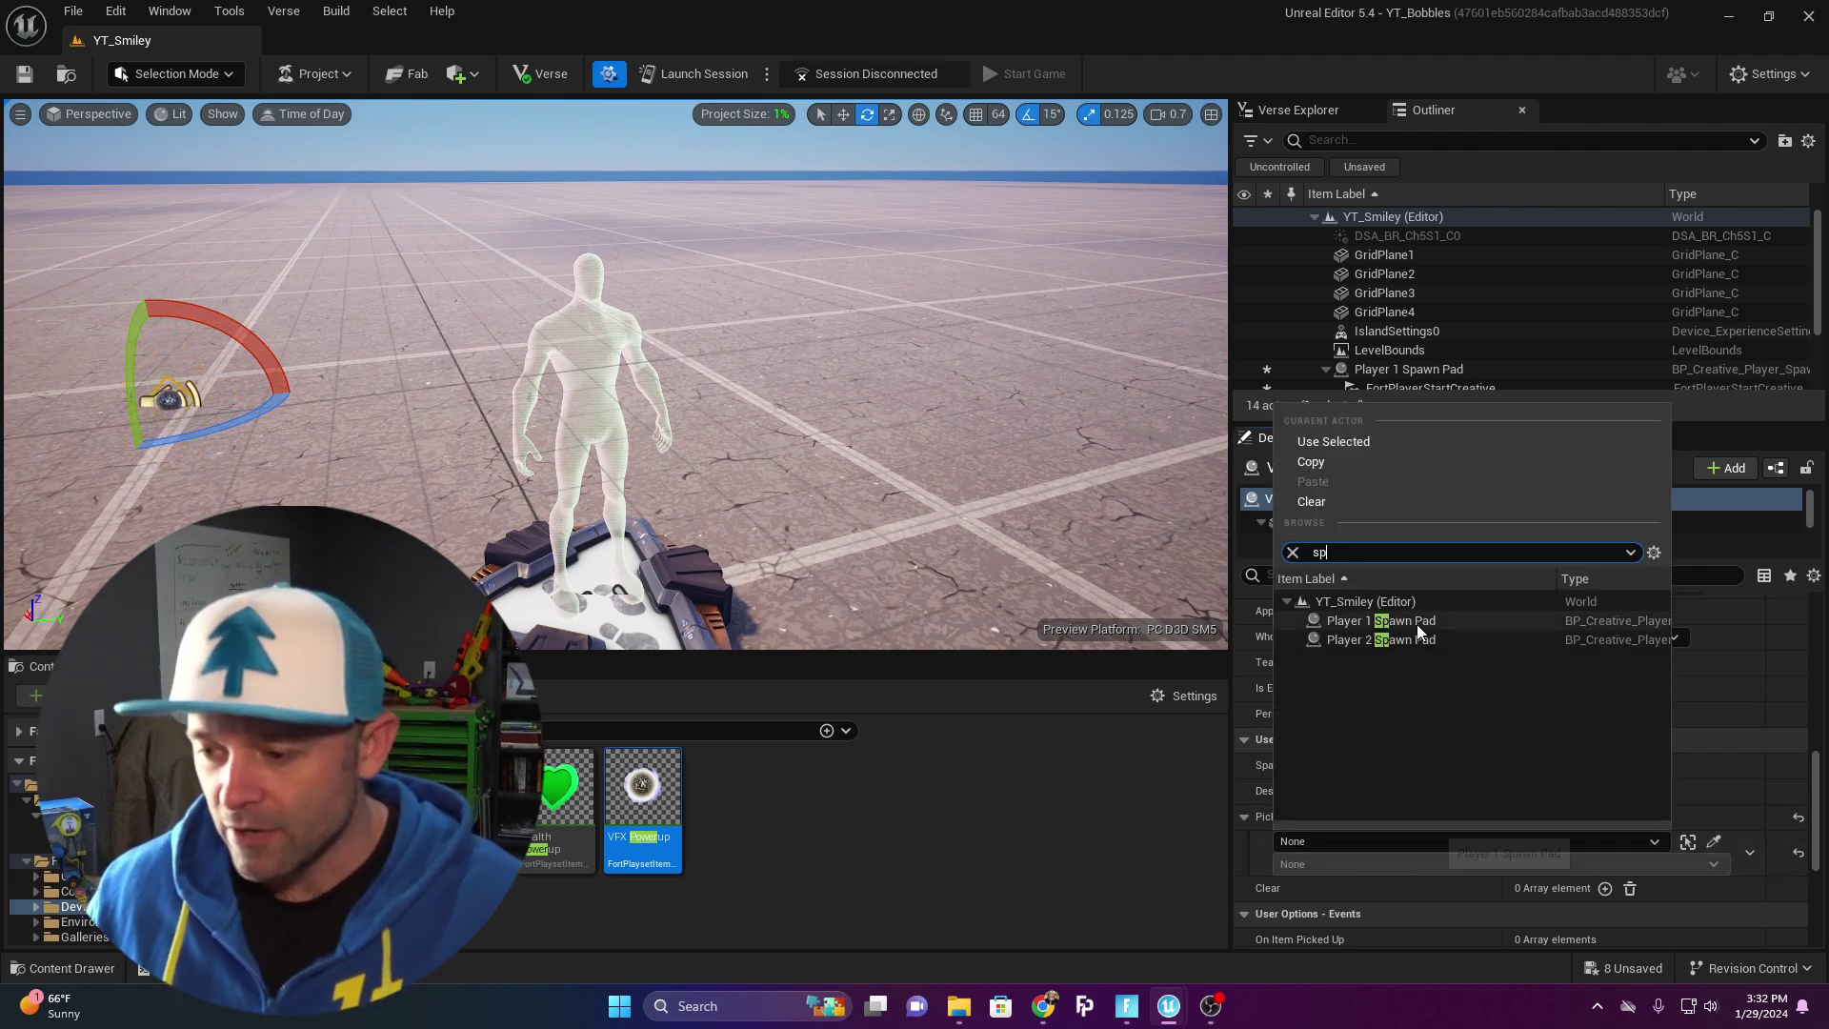
{"action": "left_click", "coordinate": [1418, 624]}
{"action": "left_click", "coordinate": [1381, 860]}
{"action": "left_click", "coordinate": [1327, 902]}
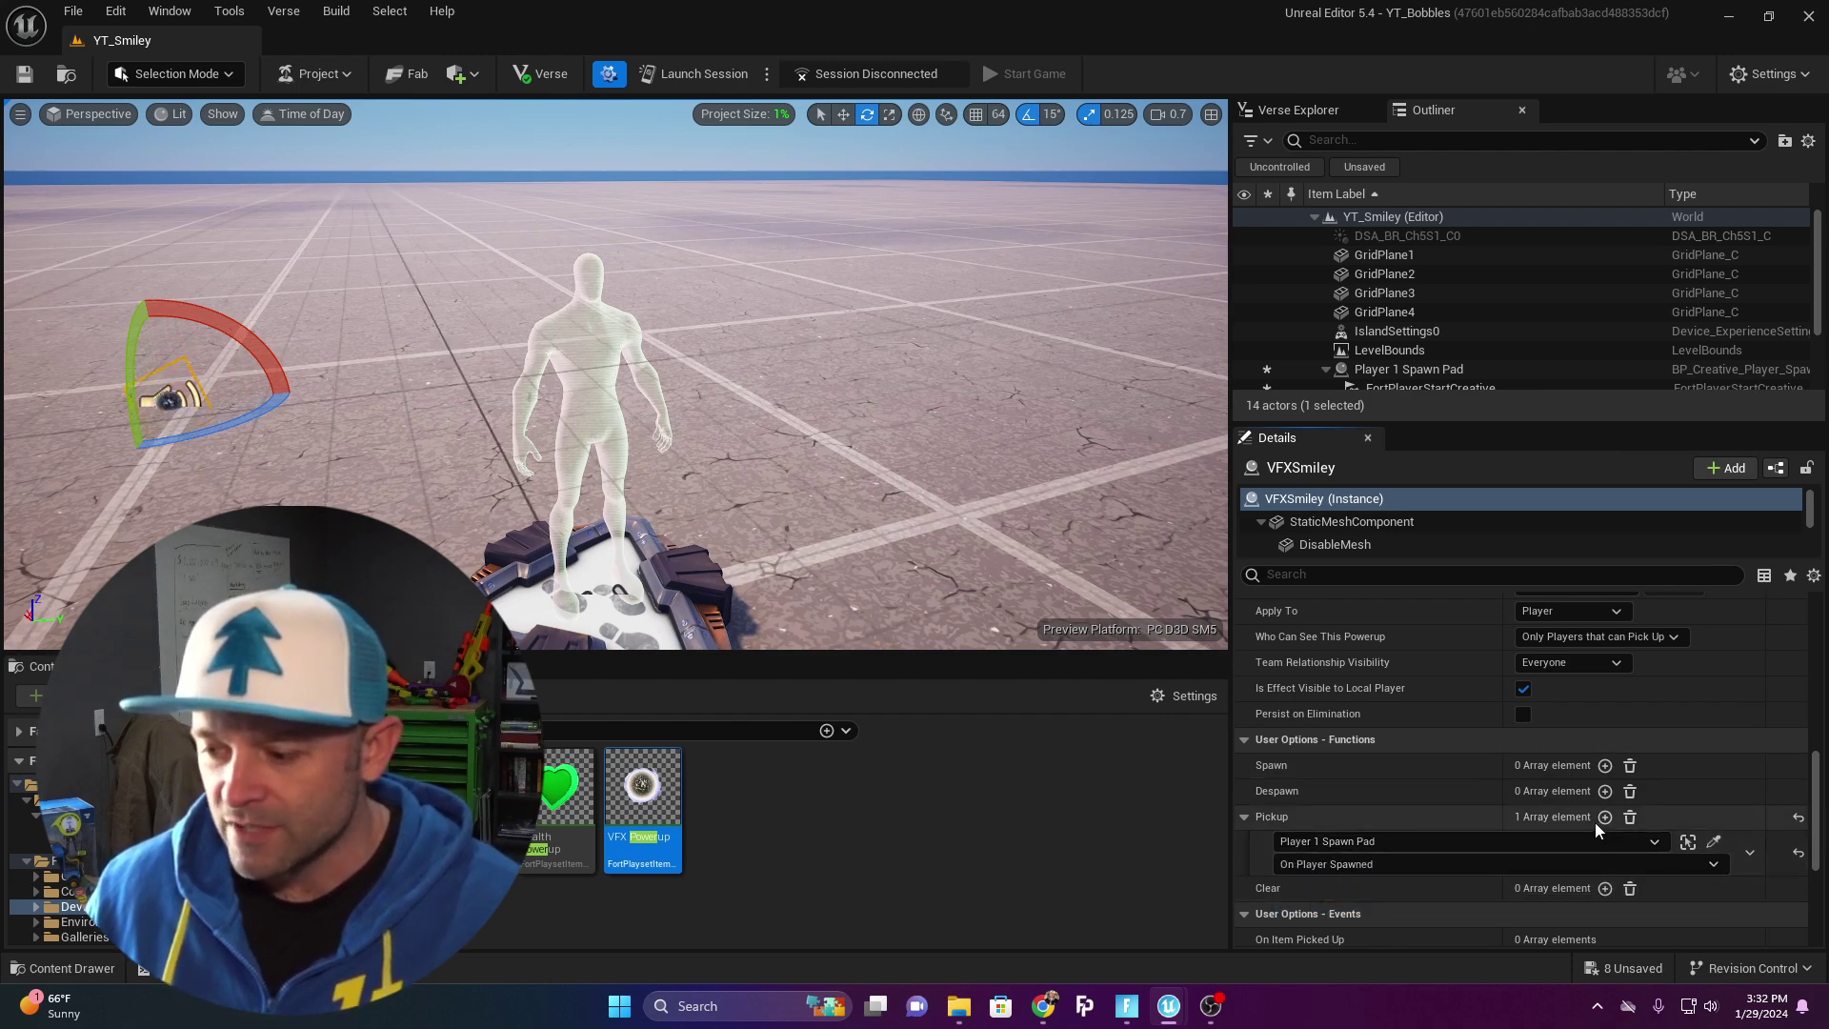
- Add a second trigger from Player 2 Spawn Pad's On Player Spawned, then save all
{"action": "left_click", "coordinate": [1604, 817]}
{"action": "left_click", "coordinate": [1351, 884]}
{"action": "left_click", "coordinate": [1405, 800]}
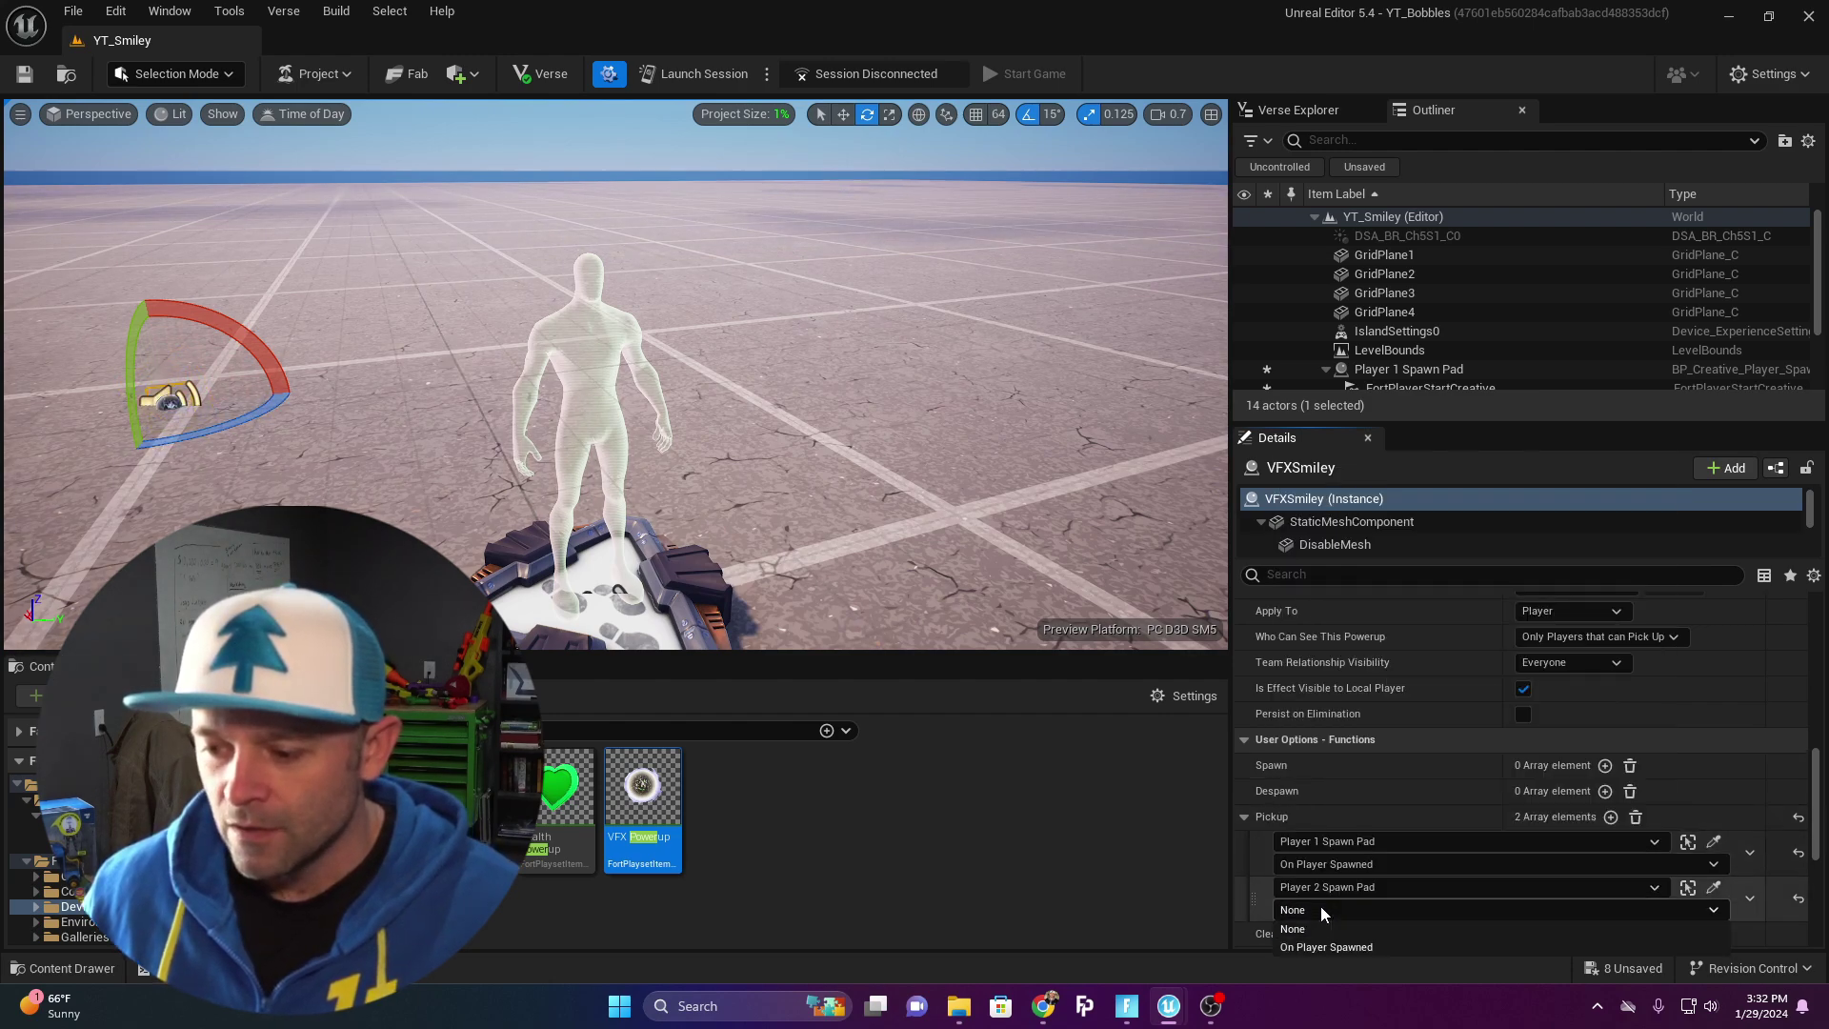
{"action": "left_click", "coordinate": [1322, 909]}
{"action": "left_click", "coordinate": [1334, 946]}
{"action": "key", "text": "ctrl+s"}
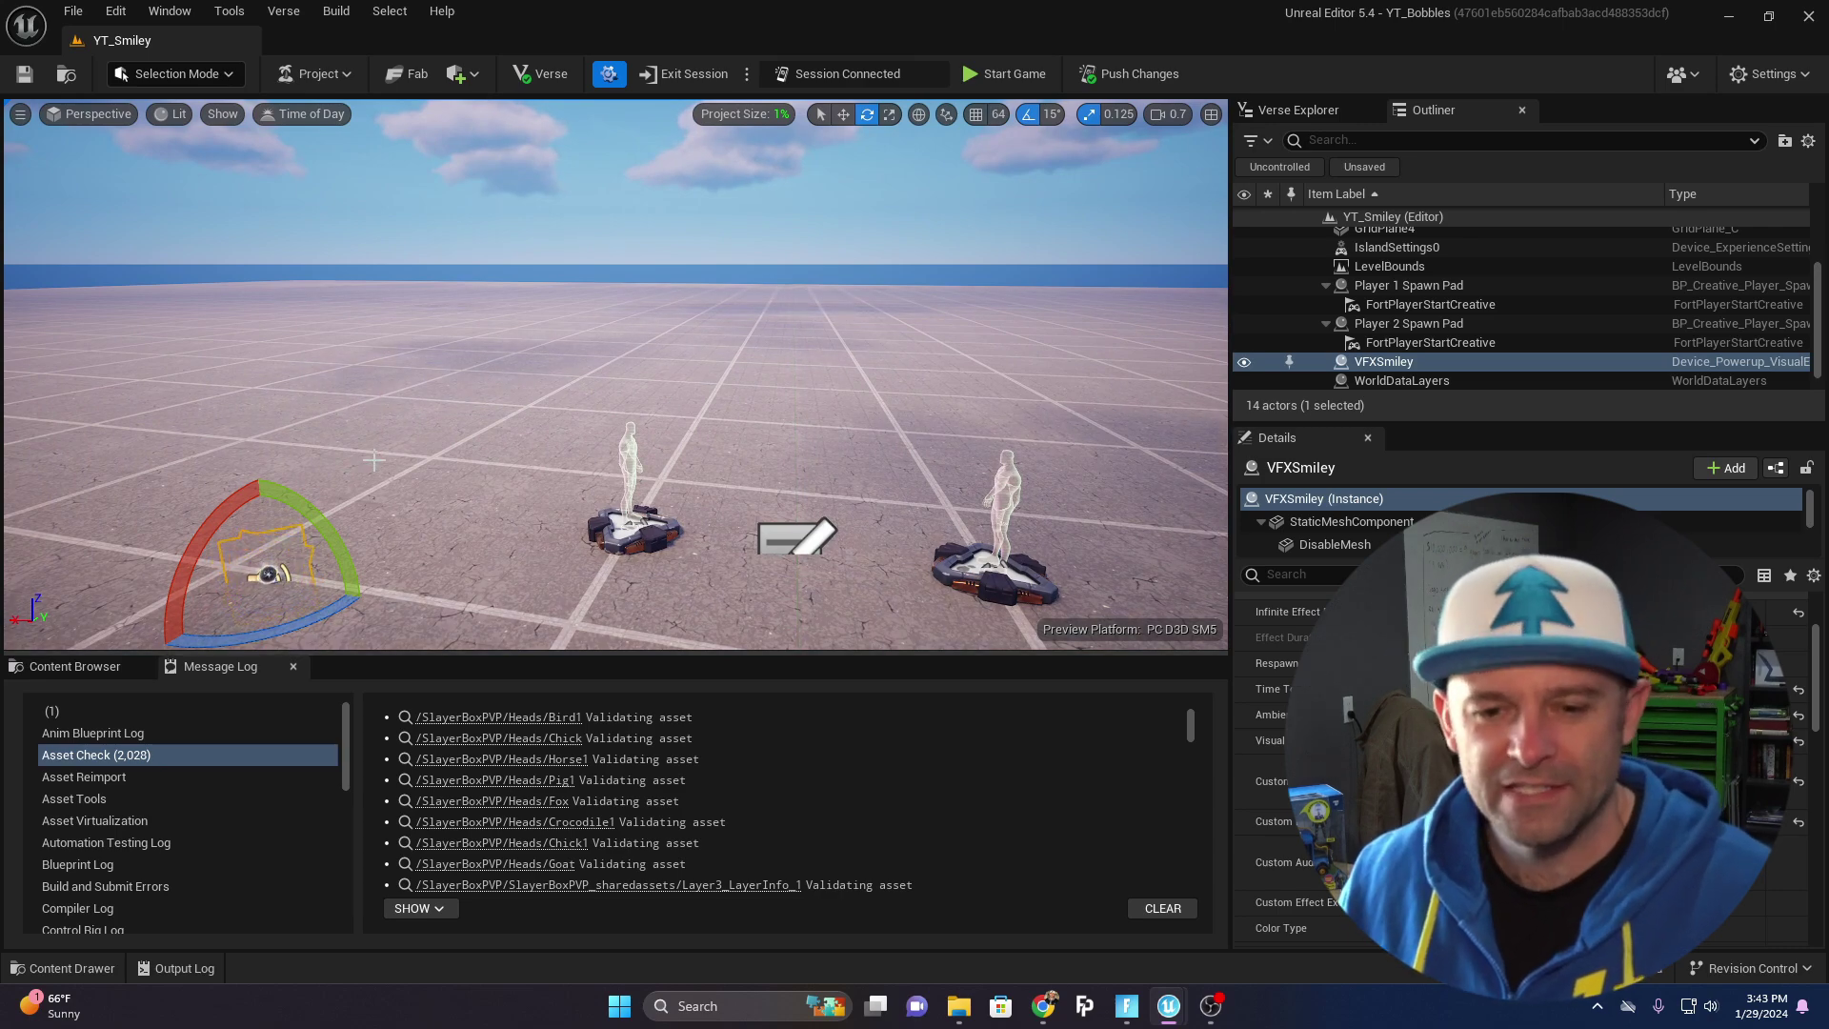
- Alt-drag the VFXSmiley device to duplicate it, and name the copy LeftHand
{"action": "left_click", "coordinate": [74, 666]}
{"action": "right_click_drag", "start_coordinate": [609, 381], "coordinate": [571, 452]}
{"action": "key", "text": "w"}
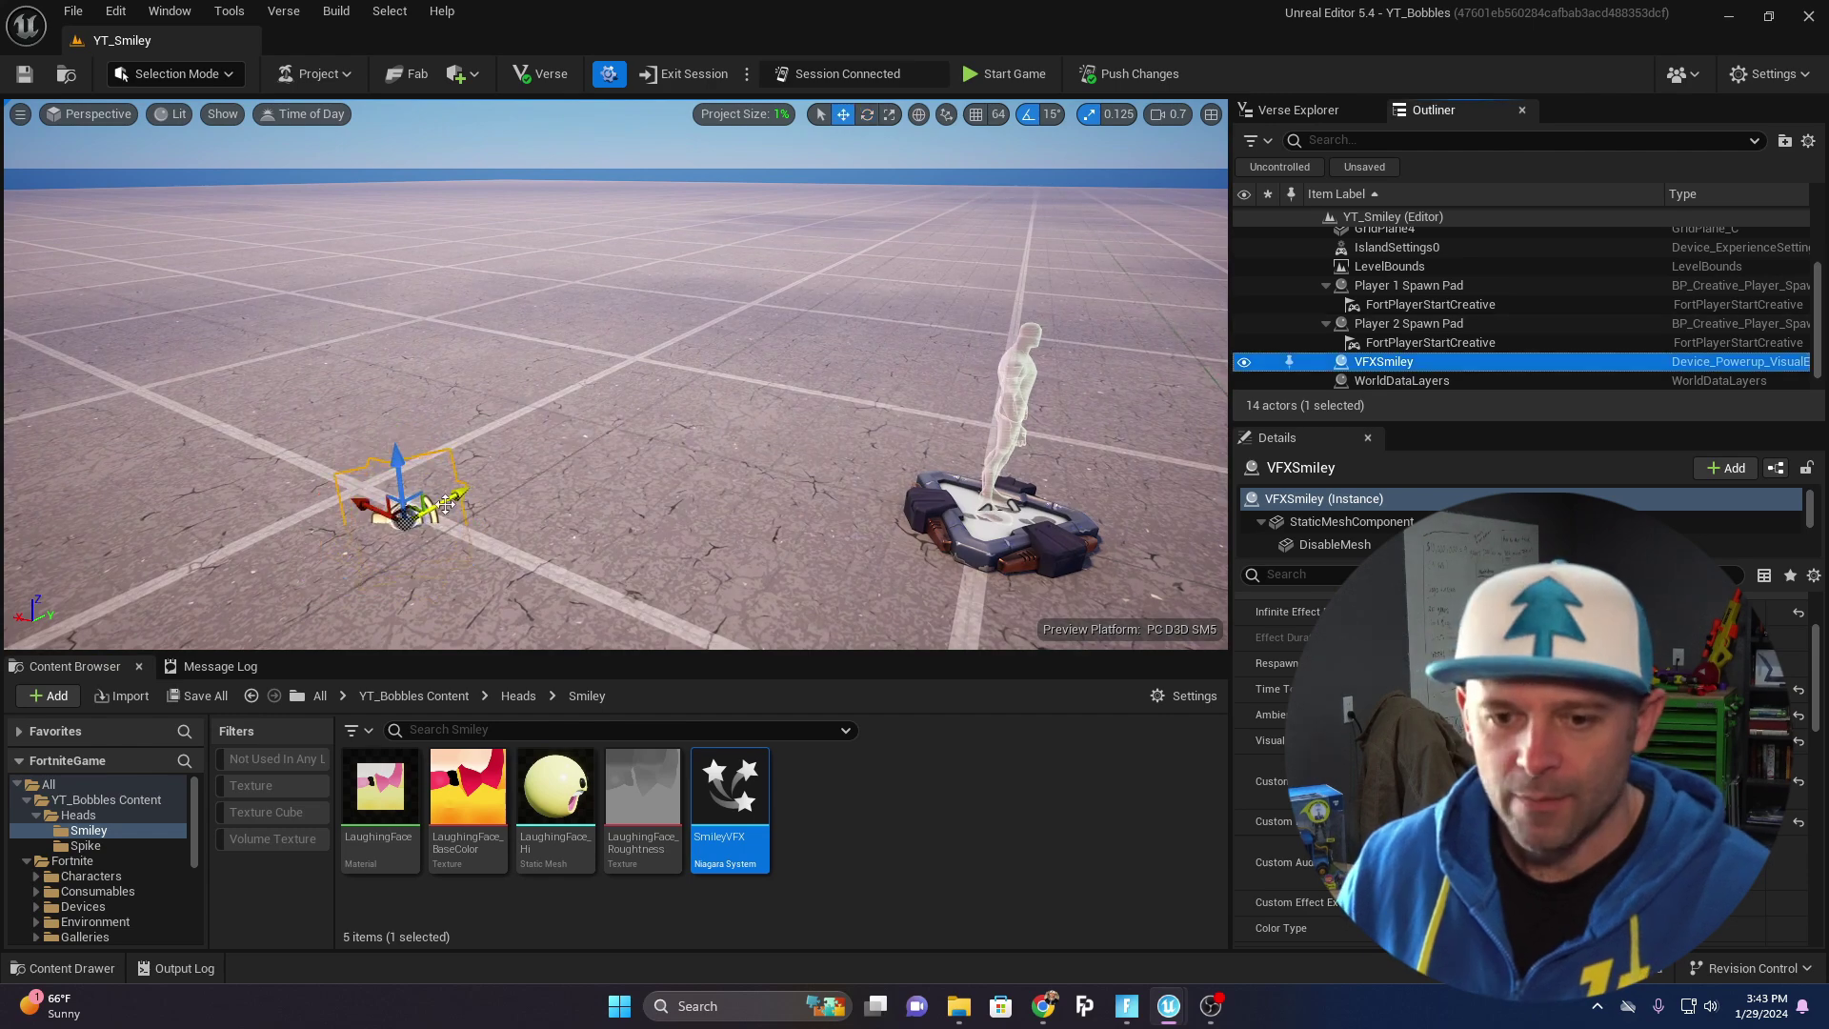
{"action": "left_click_drag", "start_coordinate": [443, 491], "coordinate": [533, 450], "text": "alt"}
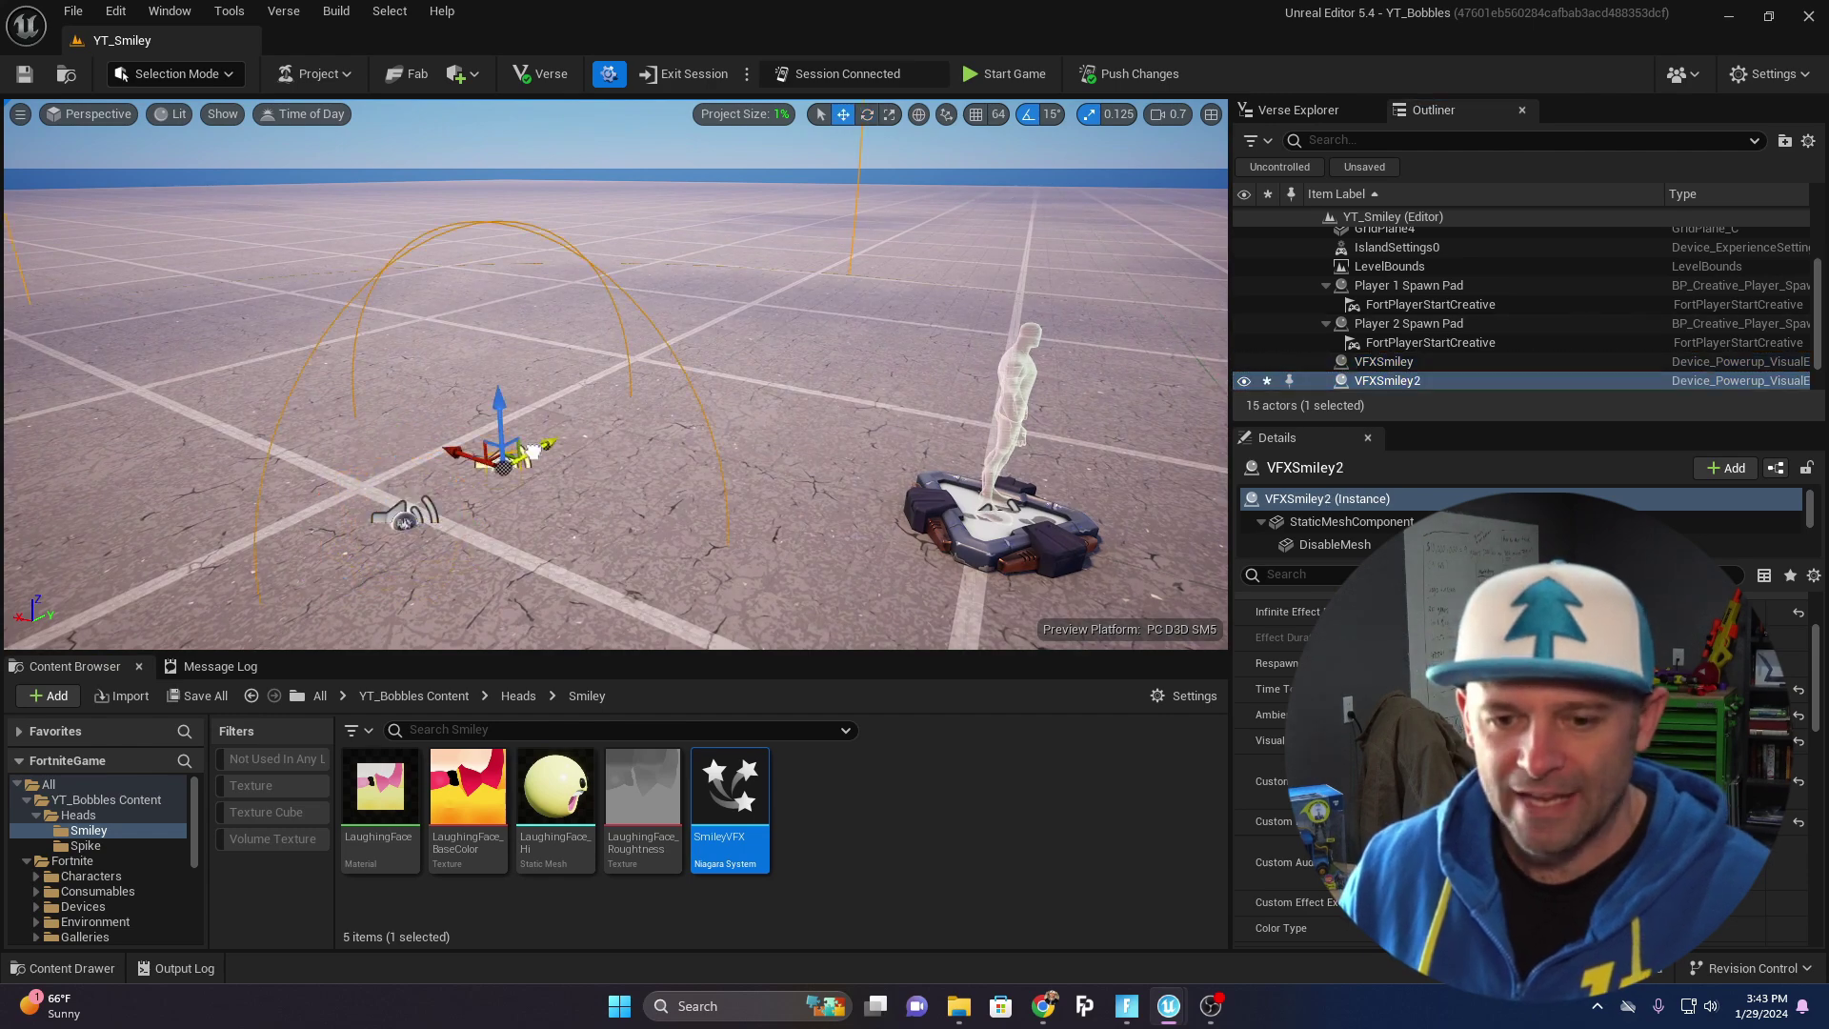
{"action": "left_click", "coordinate": [1397, 381]}
{"action": "type", "text": "LeftHand"}
{"action": "key", "text": "Return"}
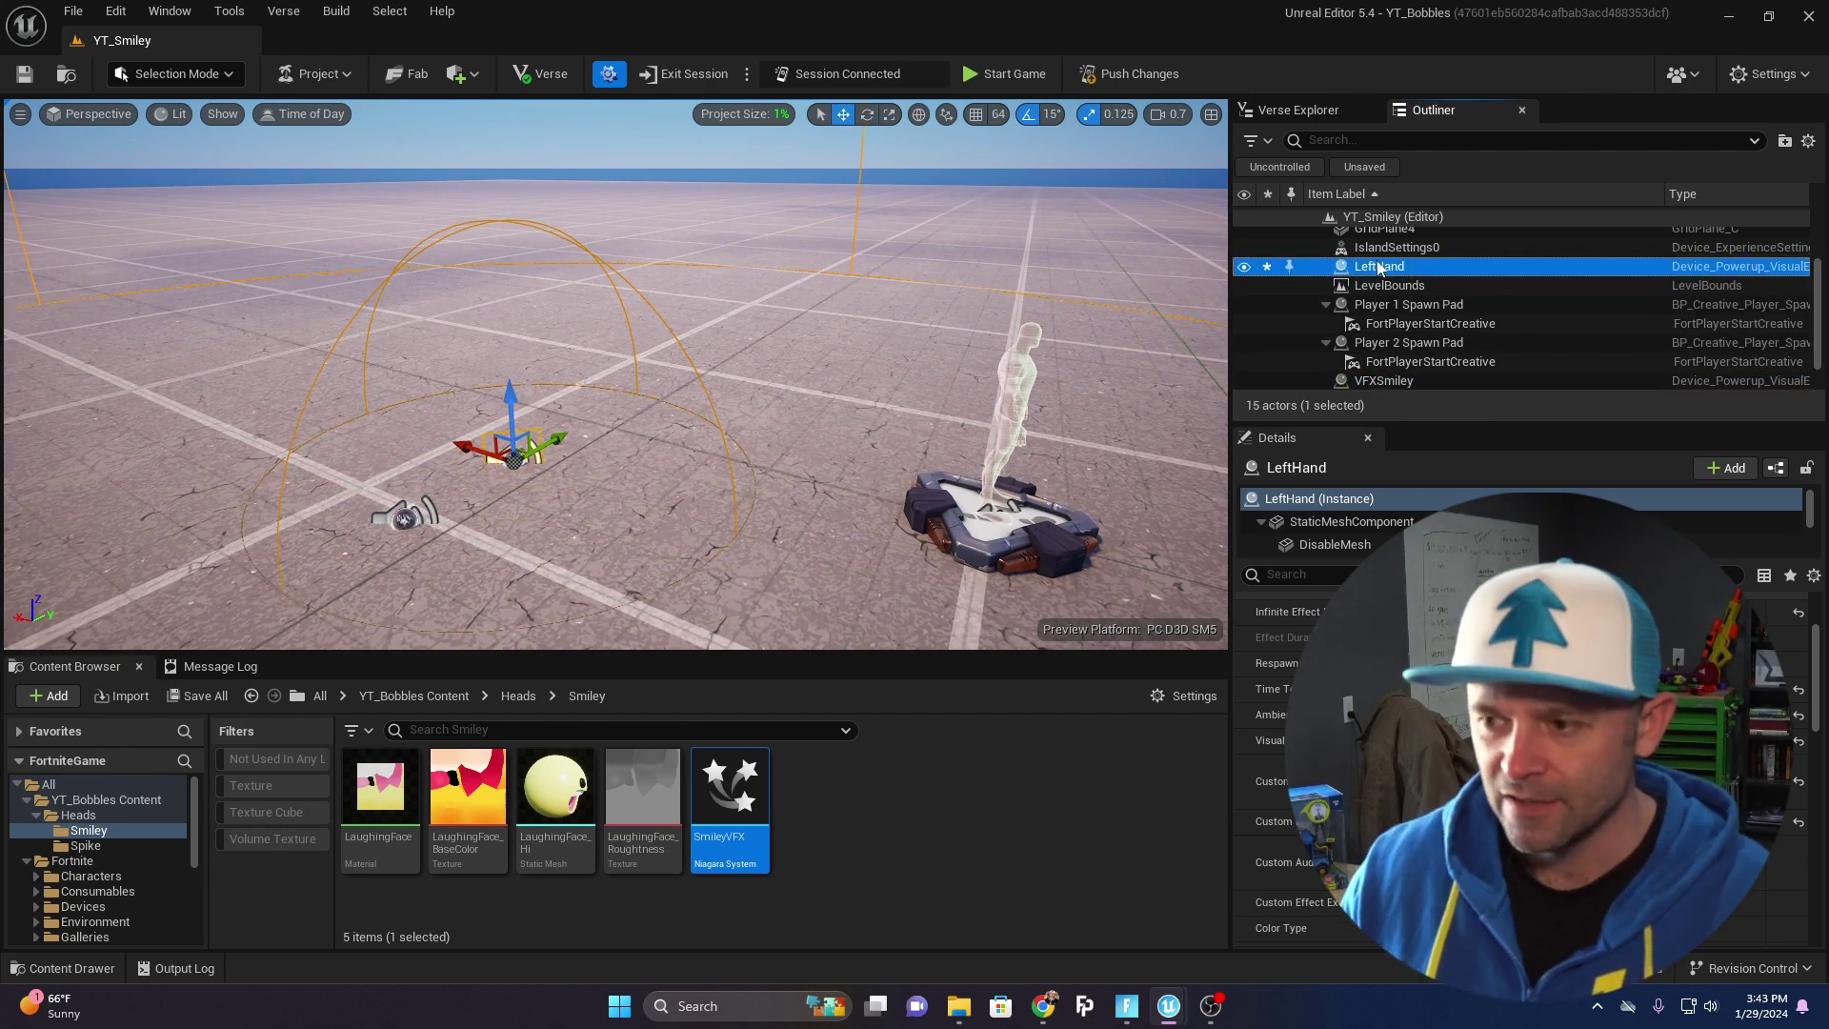
- Duplicate LeftHand into a copy named RightHand, then select the RightHand2 device
{"action": "left_click_drag", "start_coordinate": [563, 428], "coordinate": [679, 367], "text": "alt"}
{"action": "left_click", "coordinate": [1369, 285]}
{"action": "type", "text": "RightHand"}
{"action": "key", "text": "Return"}
{"action": "left_click", "coordinate": [1391, 324]}
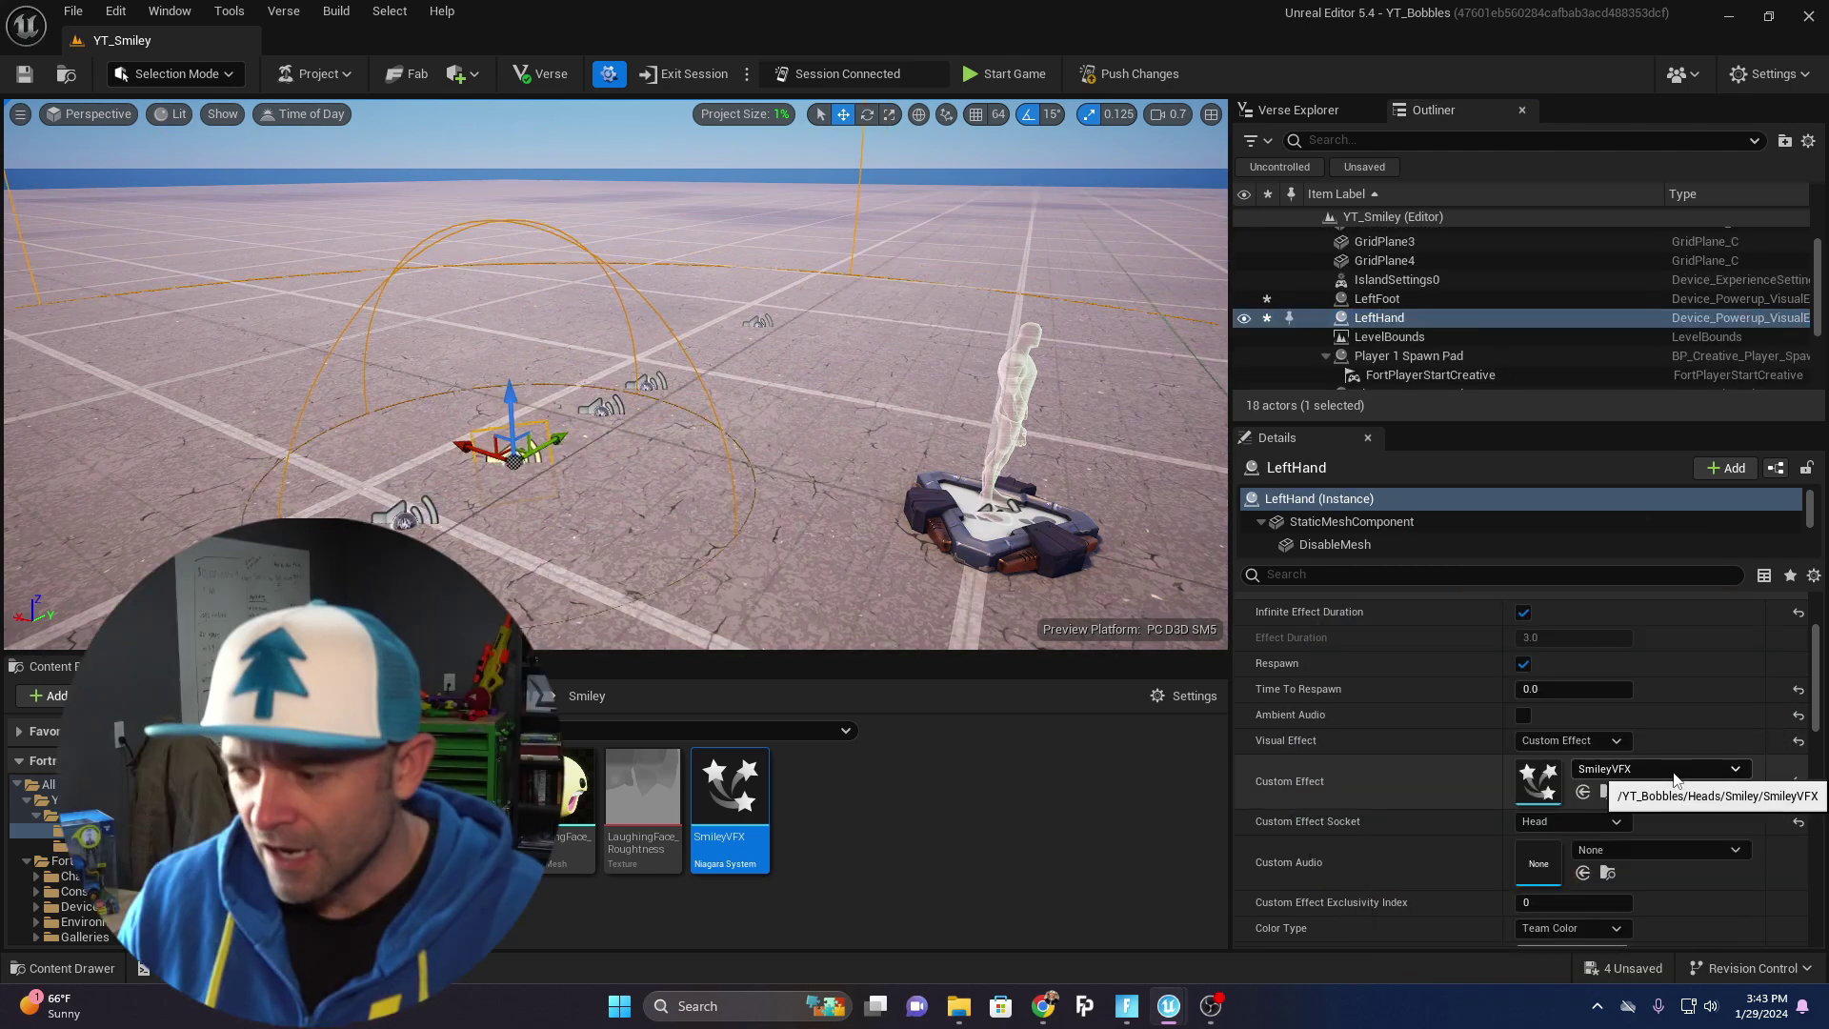
- Set LeftHand's custom effect to VFX_SpikeBall on the LeftHand socket
{"action": "left_click", "coordinate": [1674, 772]}
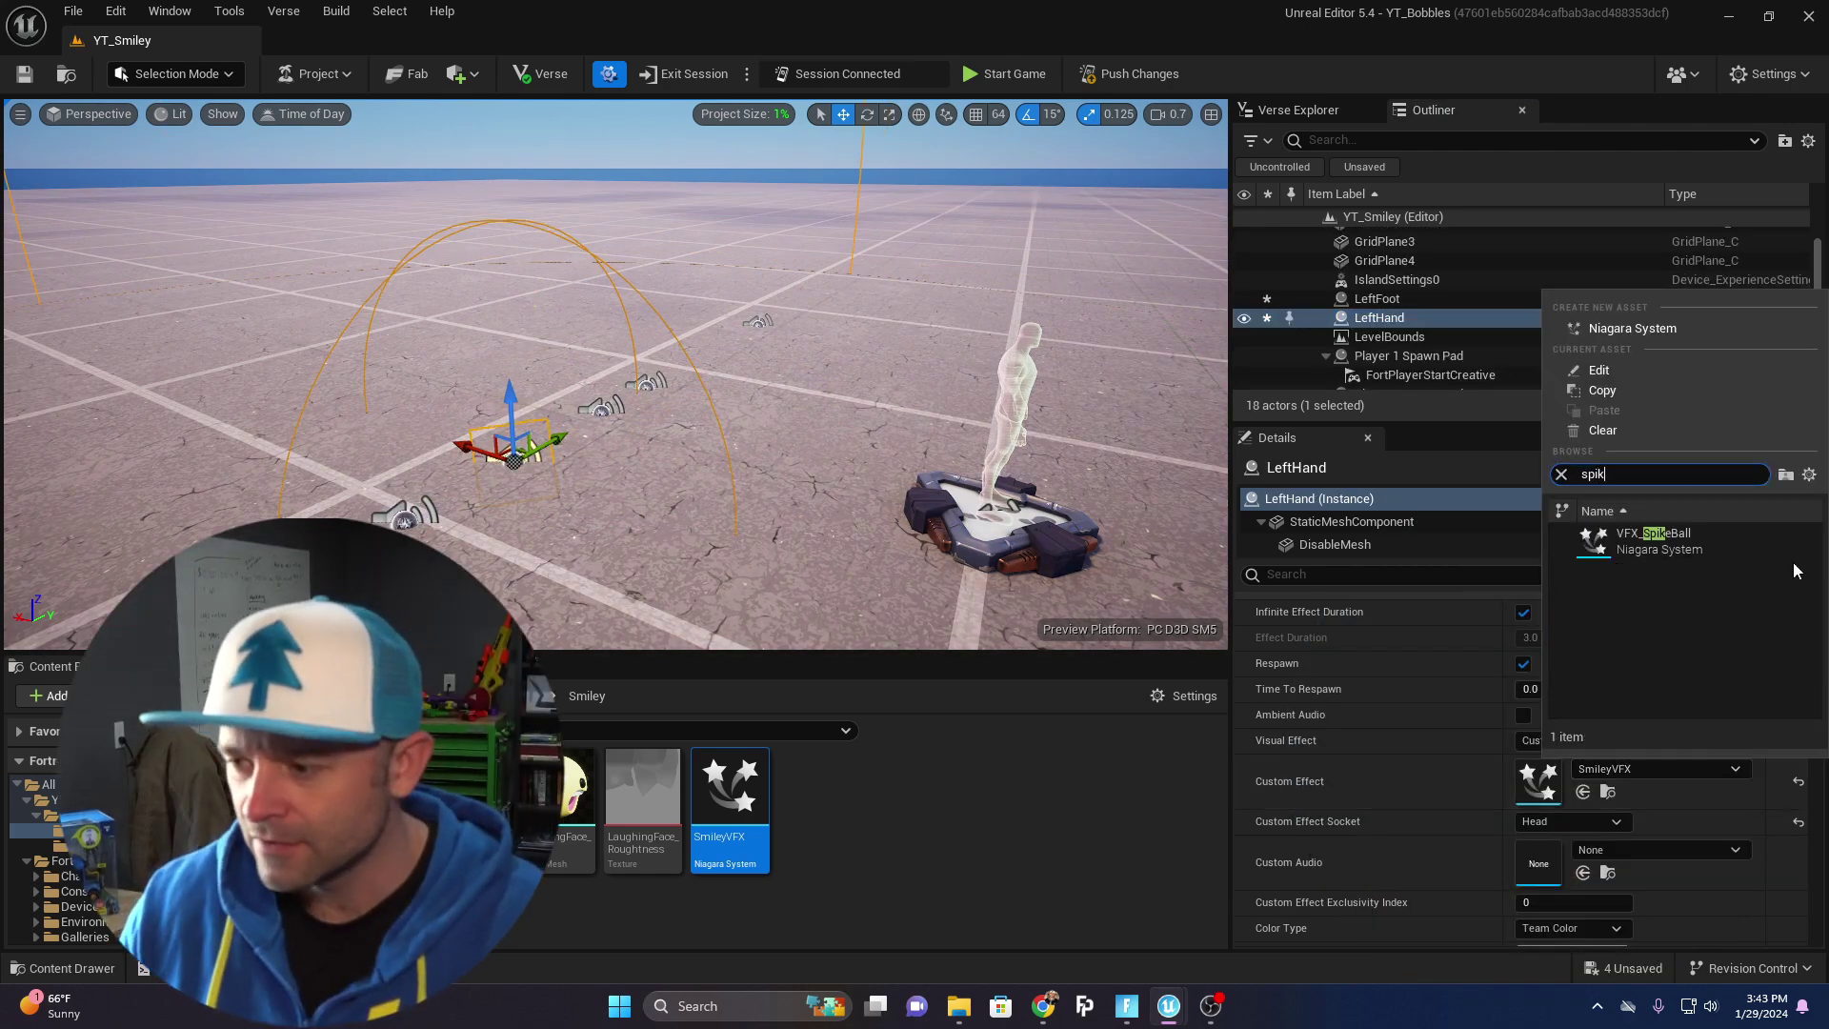
{"action": "left_click", "coordinate": [1688, 552]}
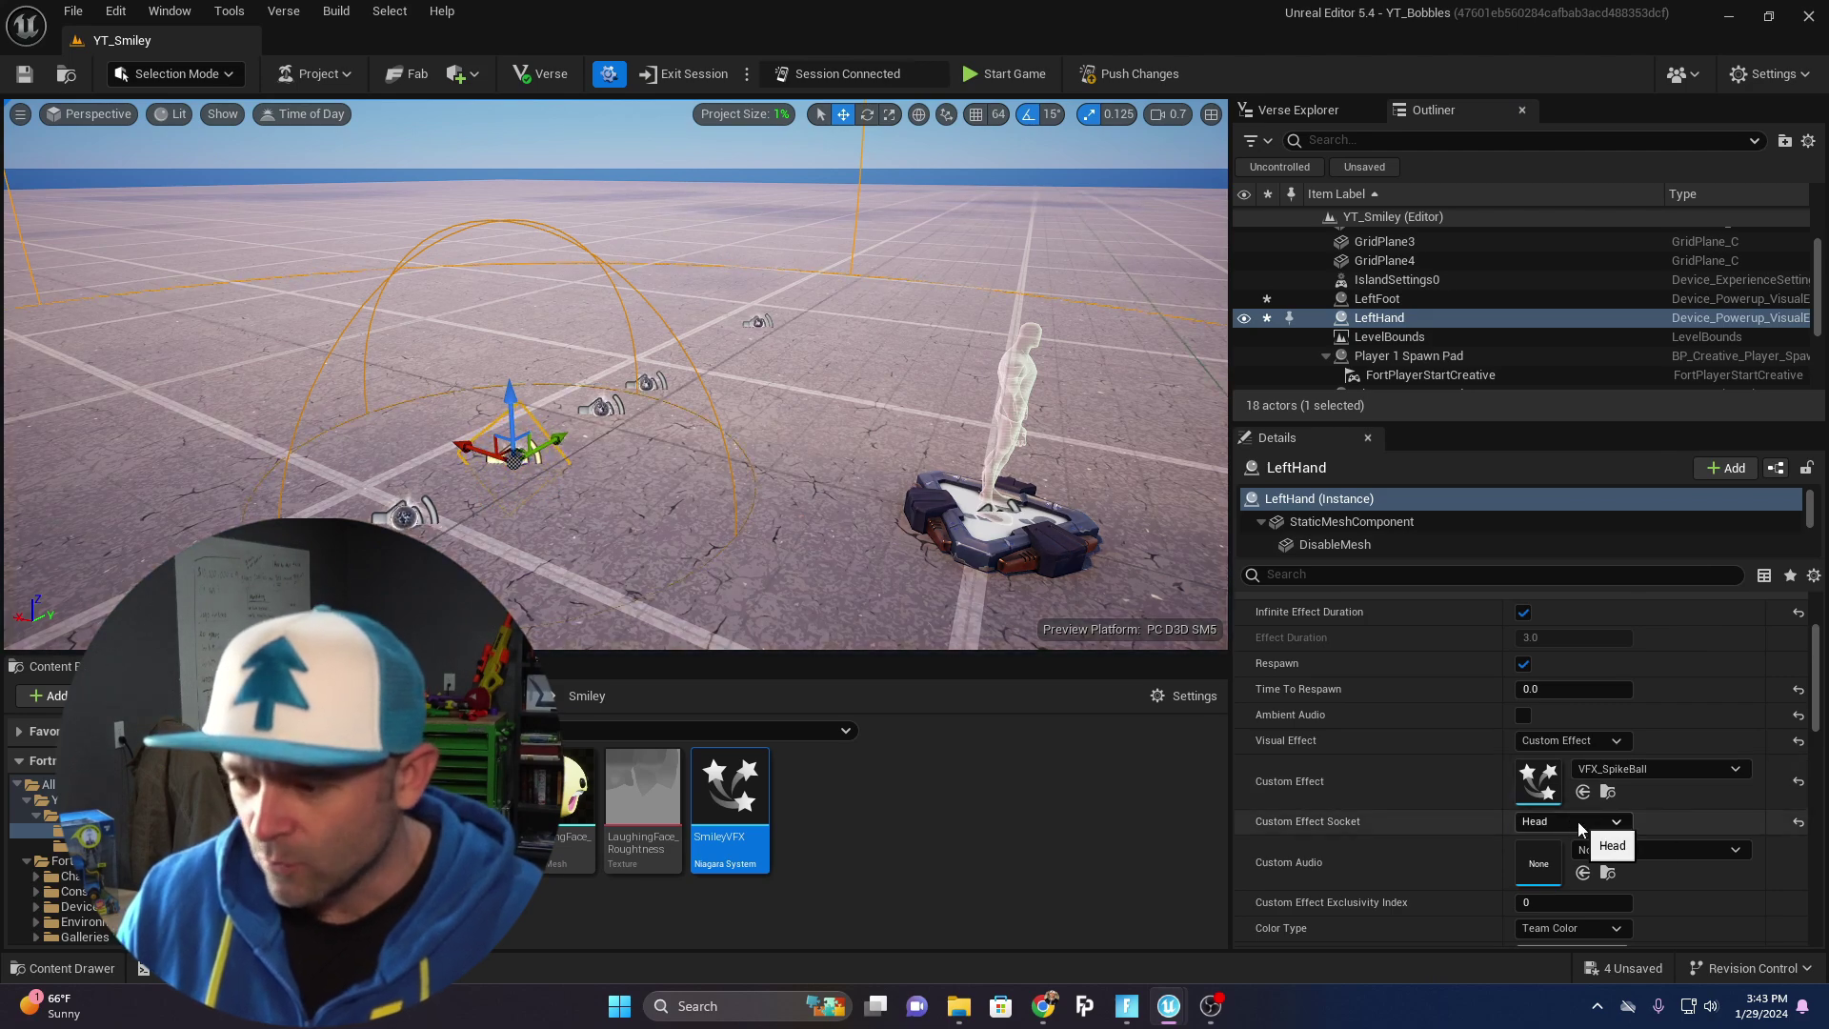
{"action": "left_click", "coordinate": [1578, 823]}
{"action": "left_click", "coordinate": [1576, 915]}
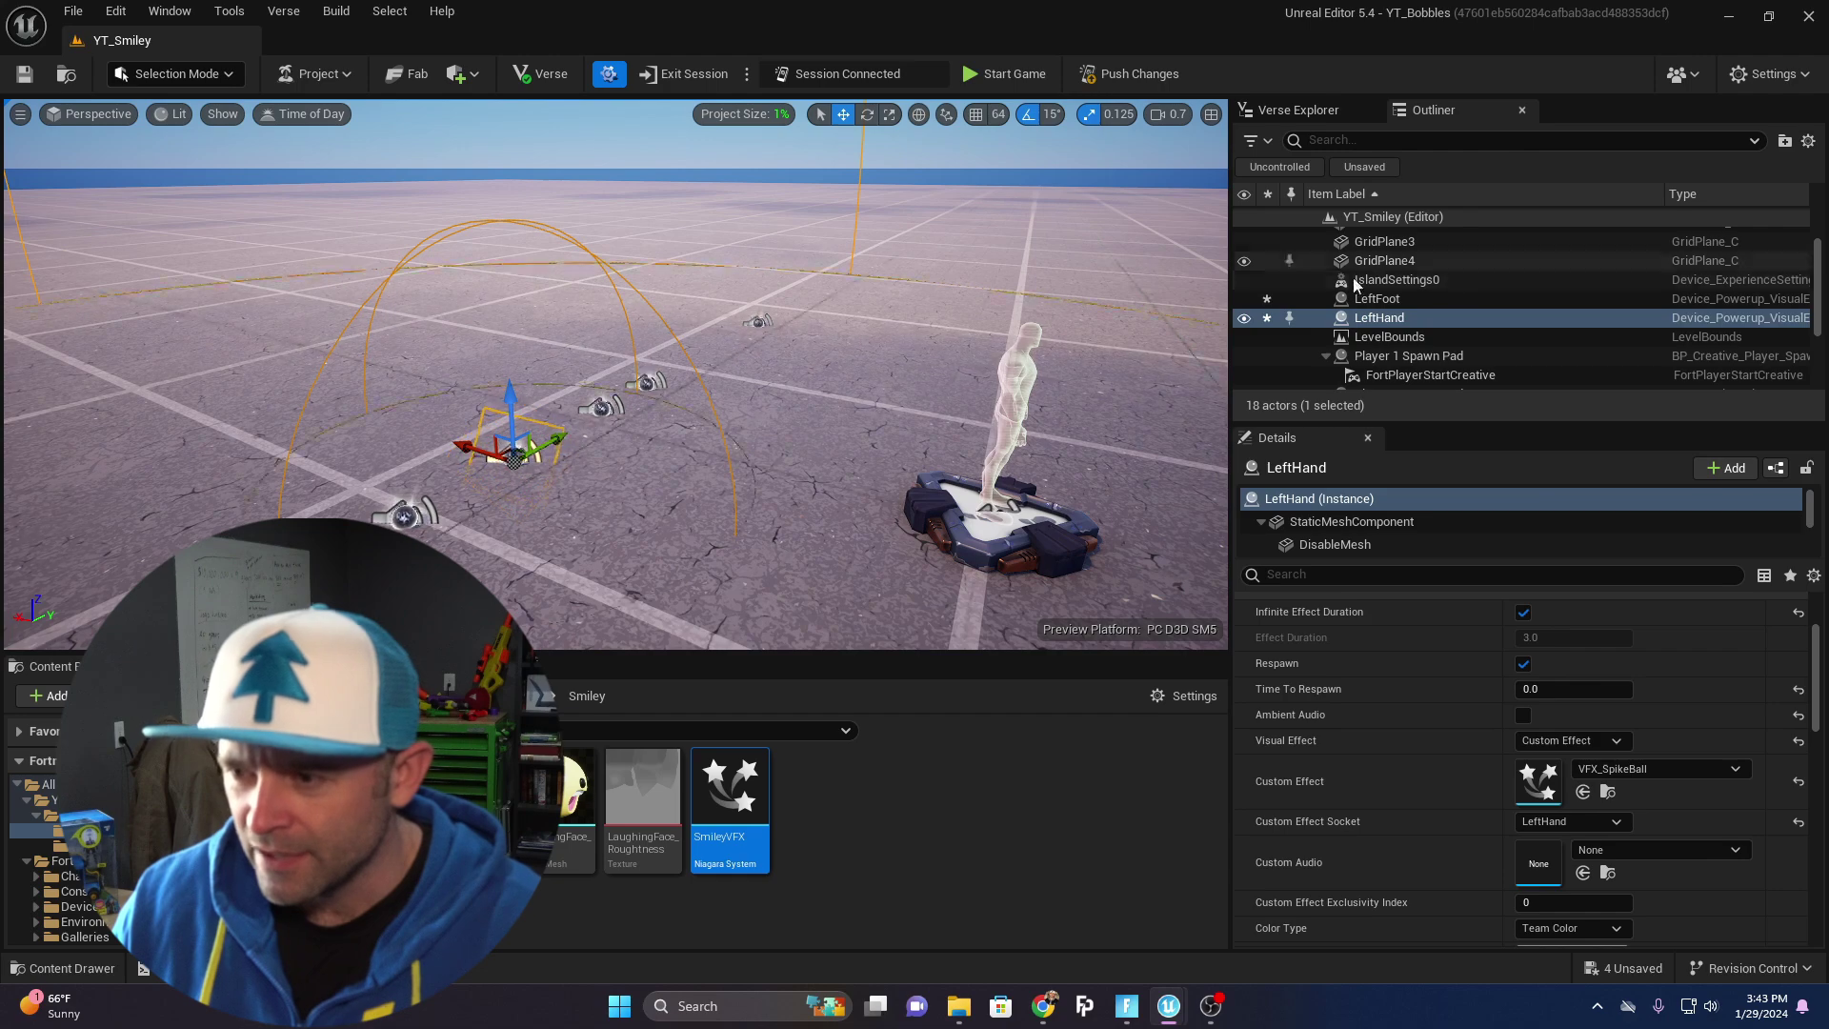
- Set RightHand's custom effect to VFX_SpikeBall on the RightHand socket
{"action": "left_click", "coordinate": [602, 407]}
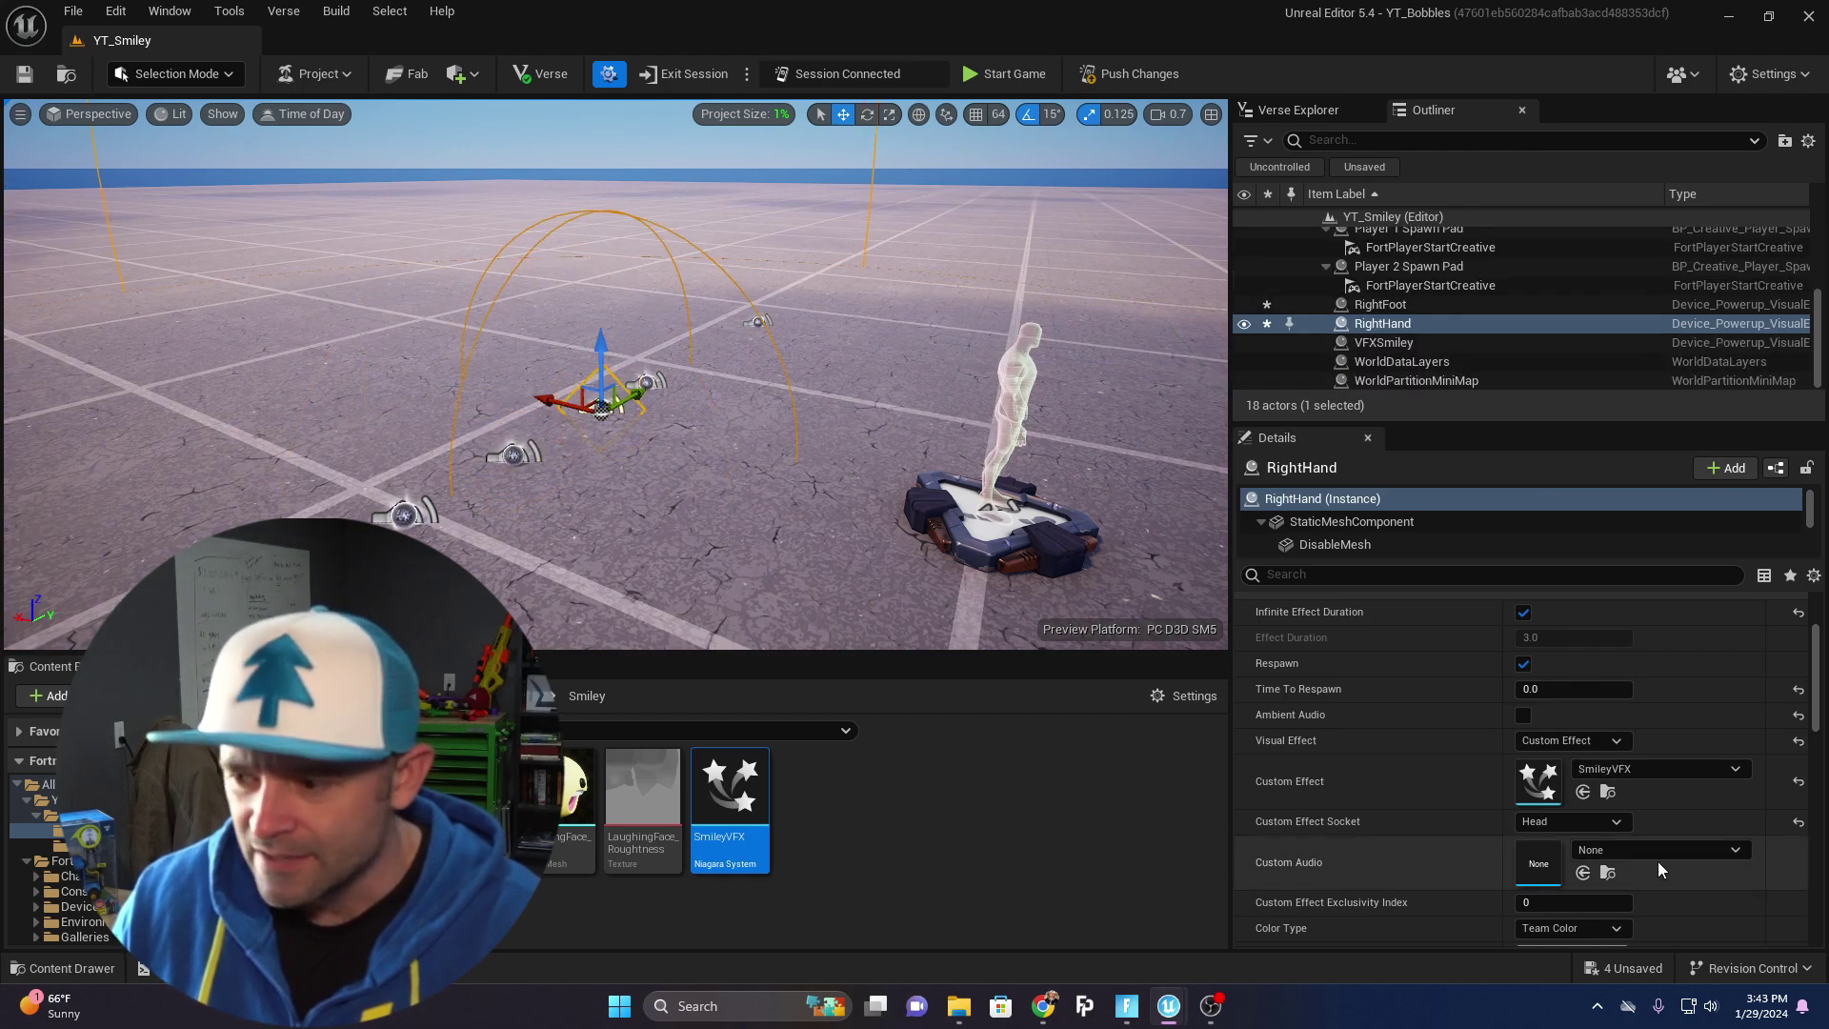
{"action": "left_click", "coordinate": [1645, 769]}
{"action": "type", "text": "spike"}
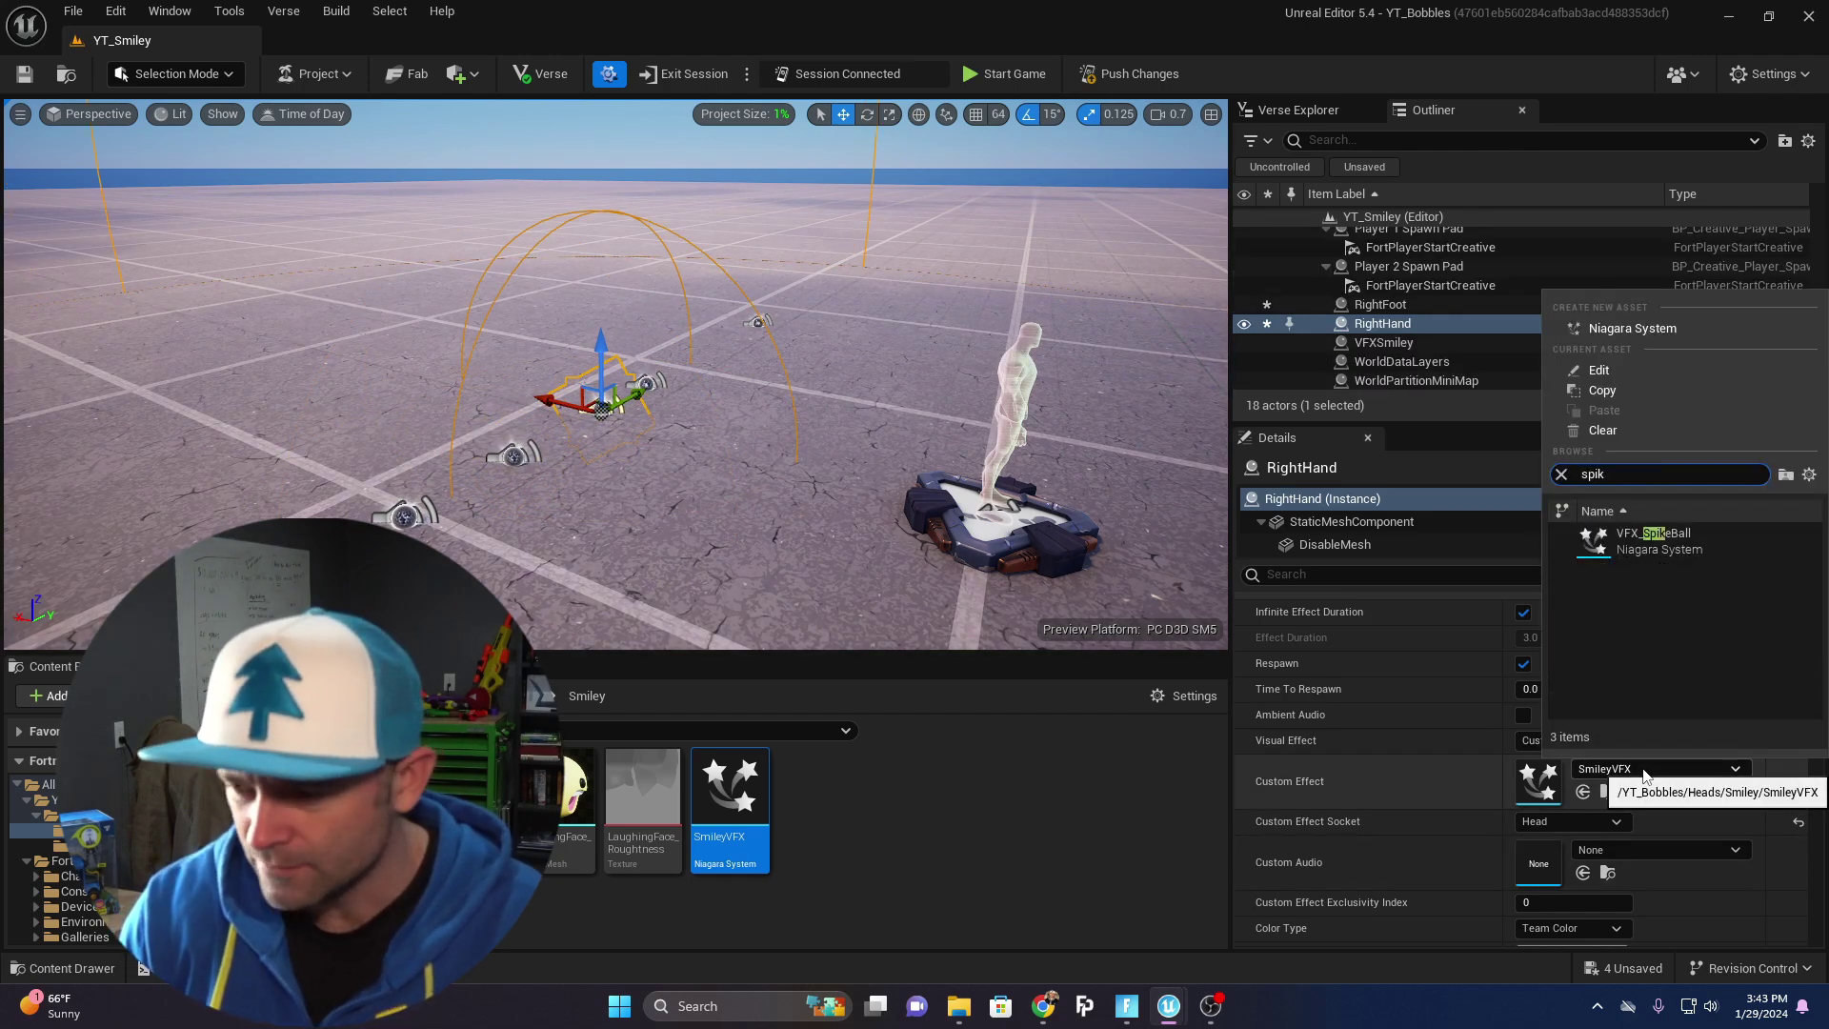
{"action": "left_click", "coordinate": [1686, 543]}
{"action": "left_click", "coordinate": [1555, 824]}
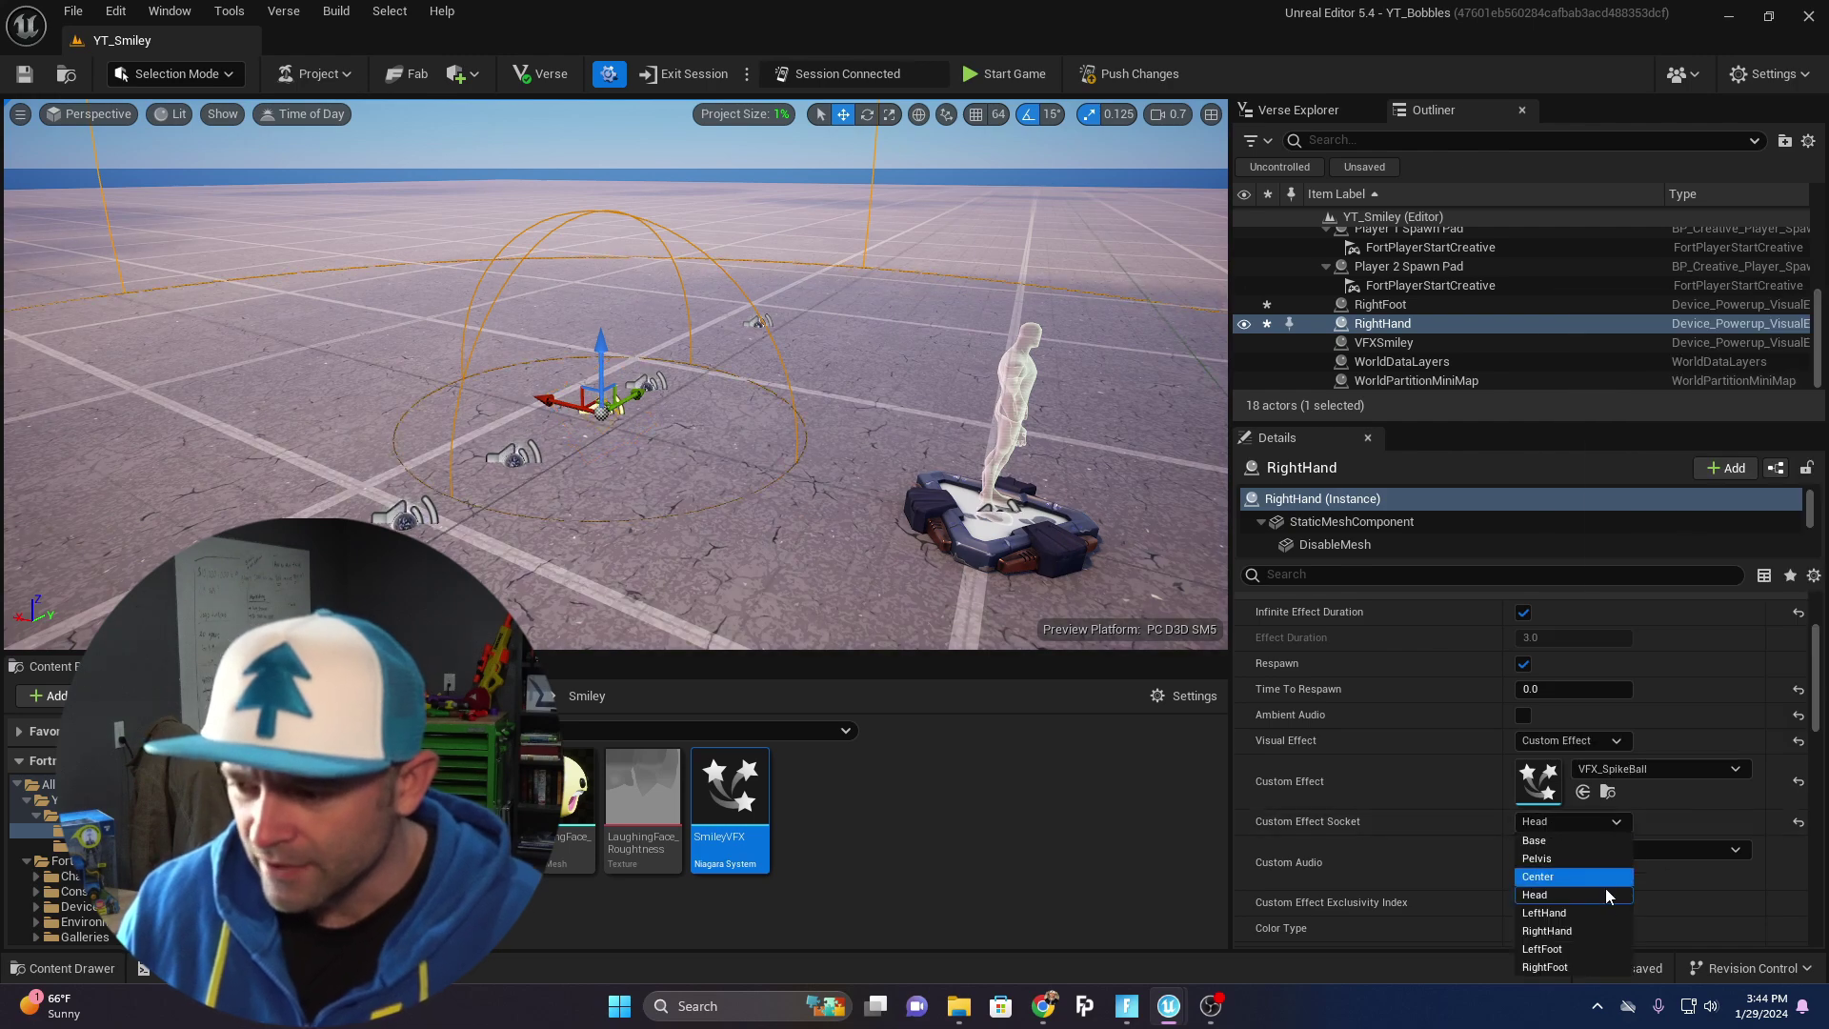
{"action": "left_click", "coordinate": [1572, 931]}
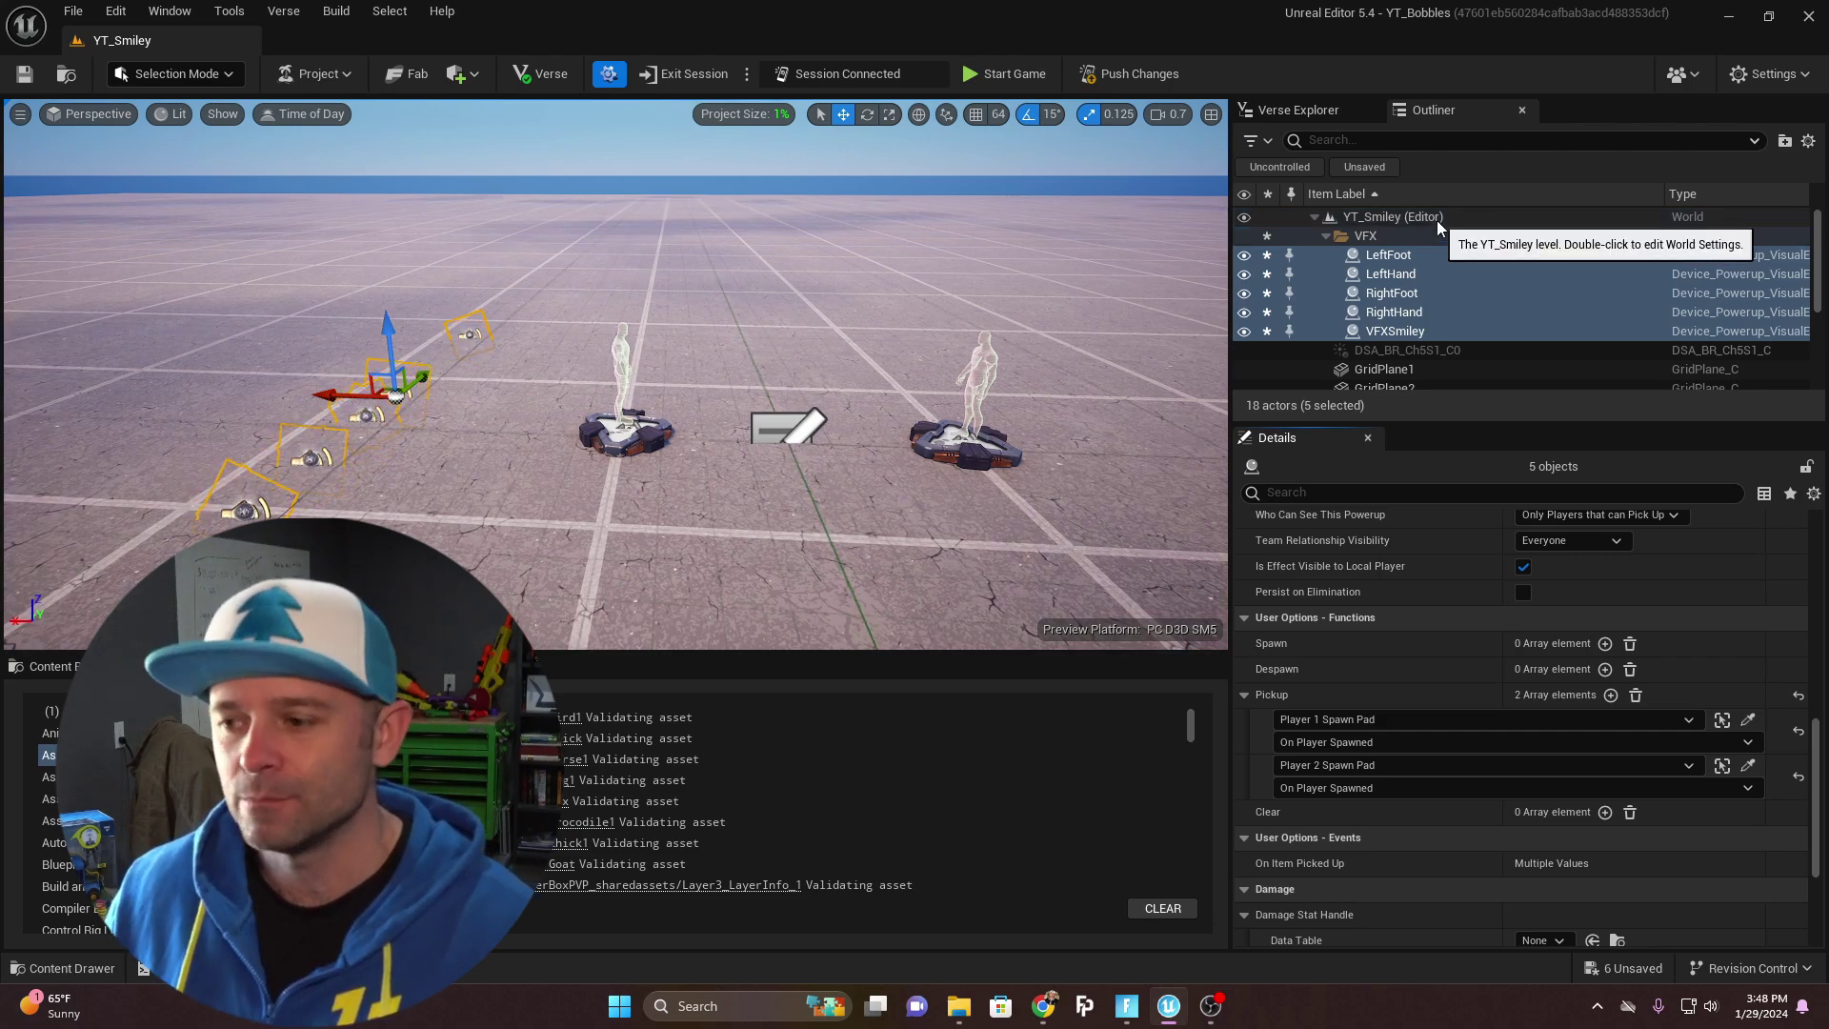
- Set LeftHand's effect exclusivity index to 1 and RightFoot's to 2
{"action": "left_click", "coordinate": [1427, 257]}
{"action": "scroll", "coordinate": [1436, 716], "scroll_direction": "up", "scroll_amount": 5}
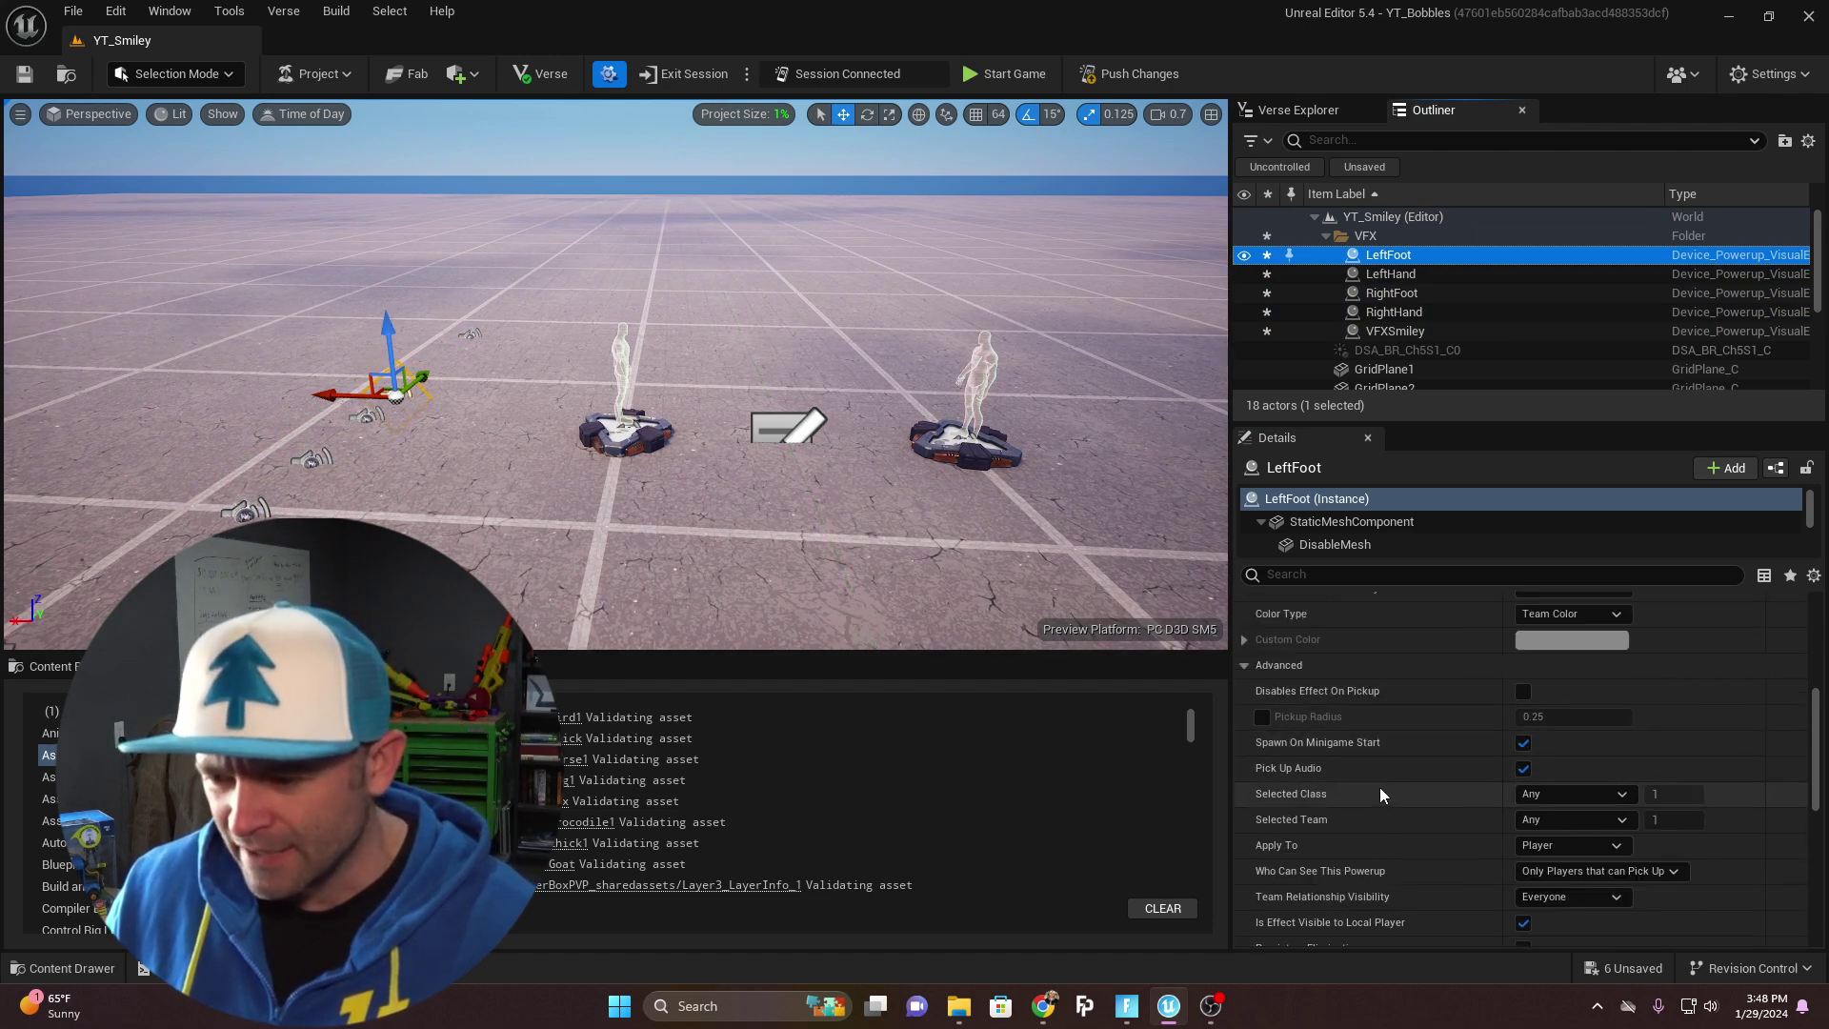
{"action": "scroll", "coordinate": [1379, 794], "scroll_direction": "up", "scroll_amount": 4}
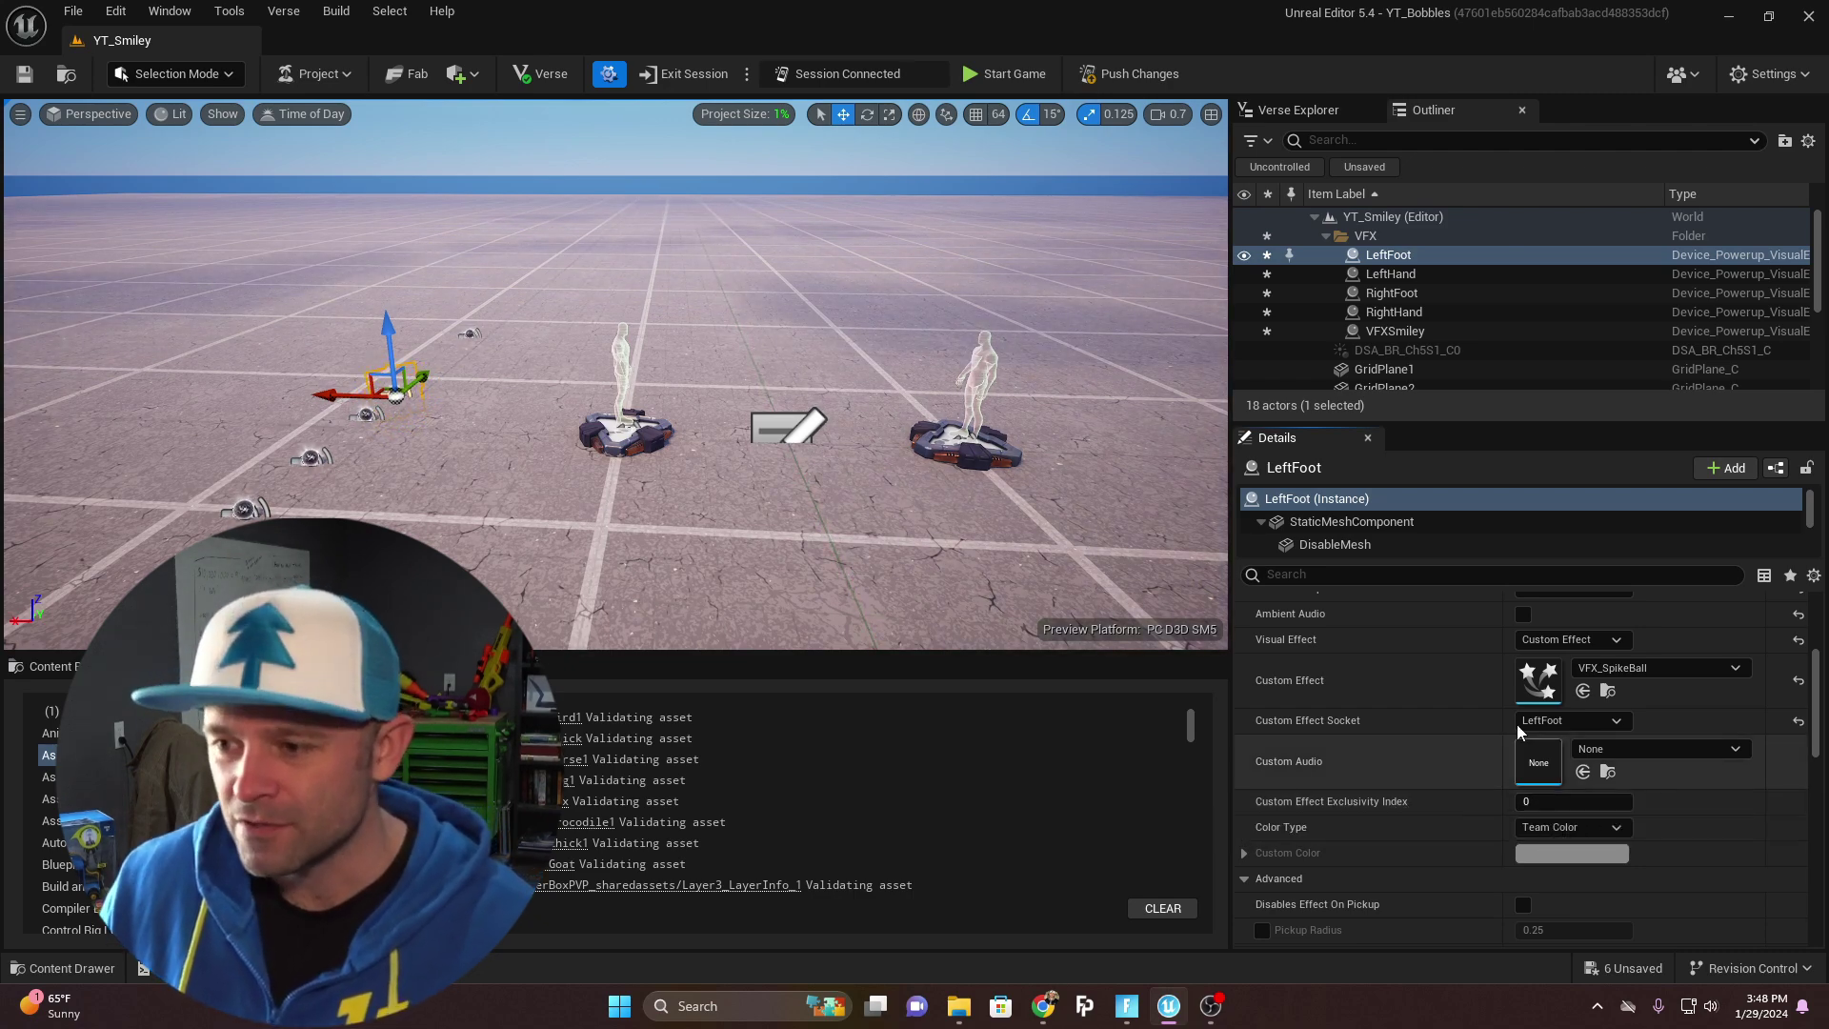
{"action": "left_click", "coordinate": [1402, 280]}
{"action": "left_click", "coordinate": [1536, 800]}
{"action": "left_click", "coordinate": [1392, 293]}
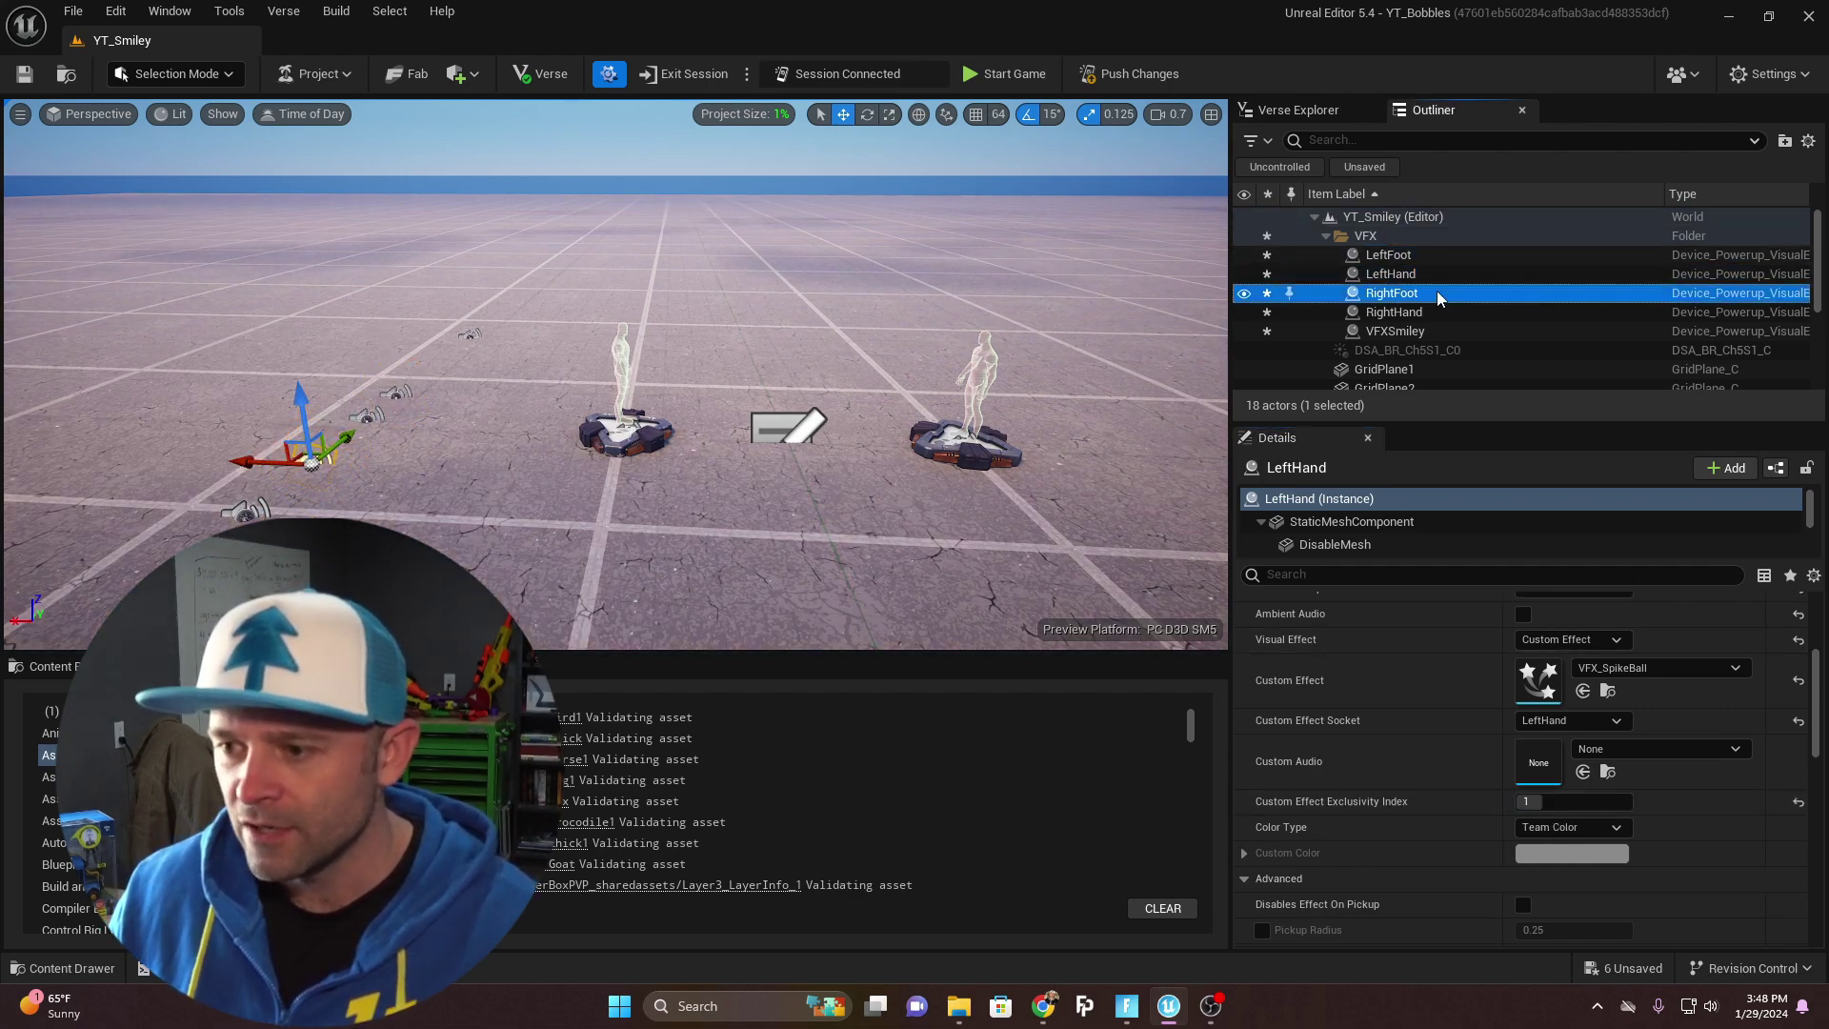
{"action": "left_click", "coordinate": [1544, 800]}
{"action": "type", "text": "2"}
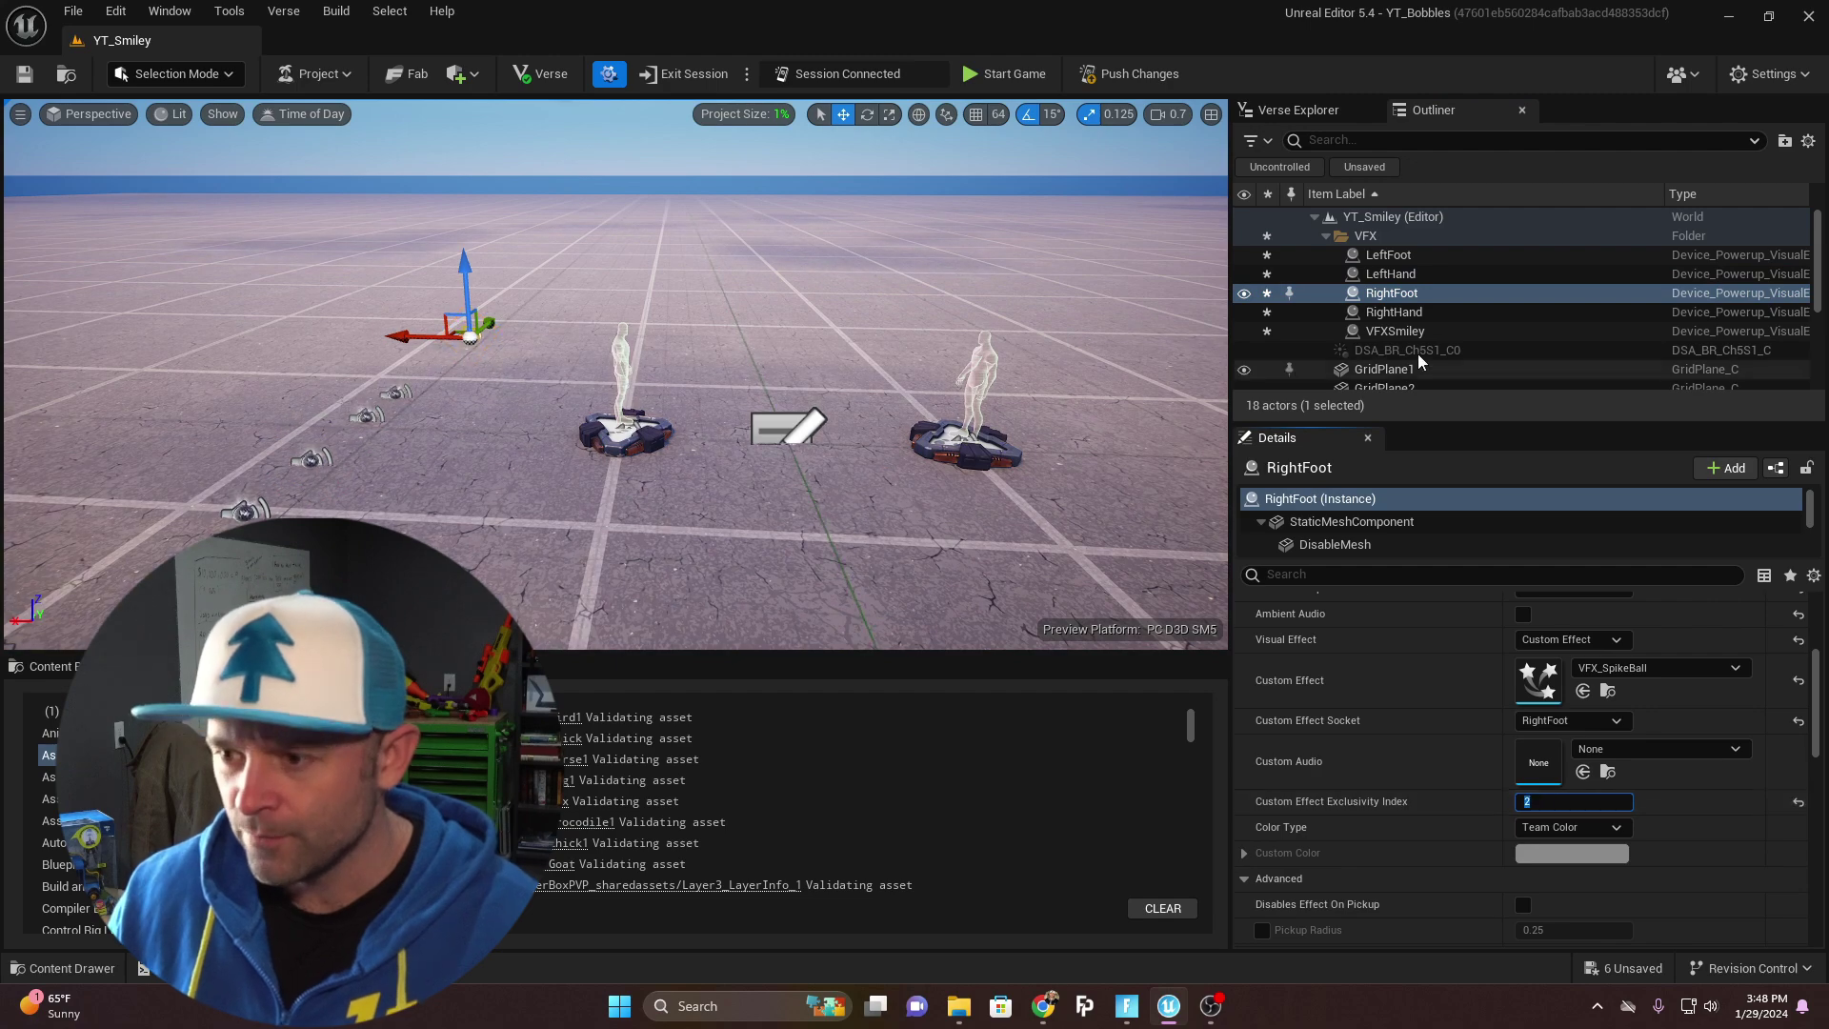
- Set RightHand's exclusivity index to 3 and VFXSmiley's to 4, then save with Ctrl+S
{"action": "left_click", "coordinate": [1394, 312]}
{"action": "left_click", "coordinate": [1543, 800]}
{"action": "type", "text": "3"}
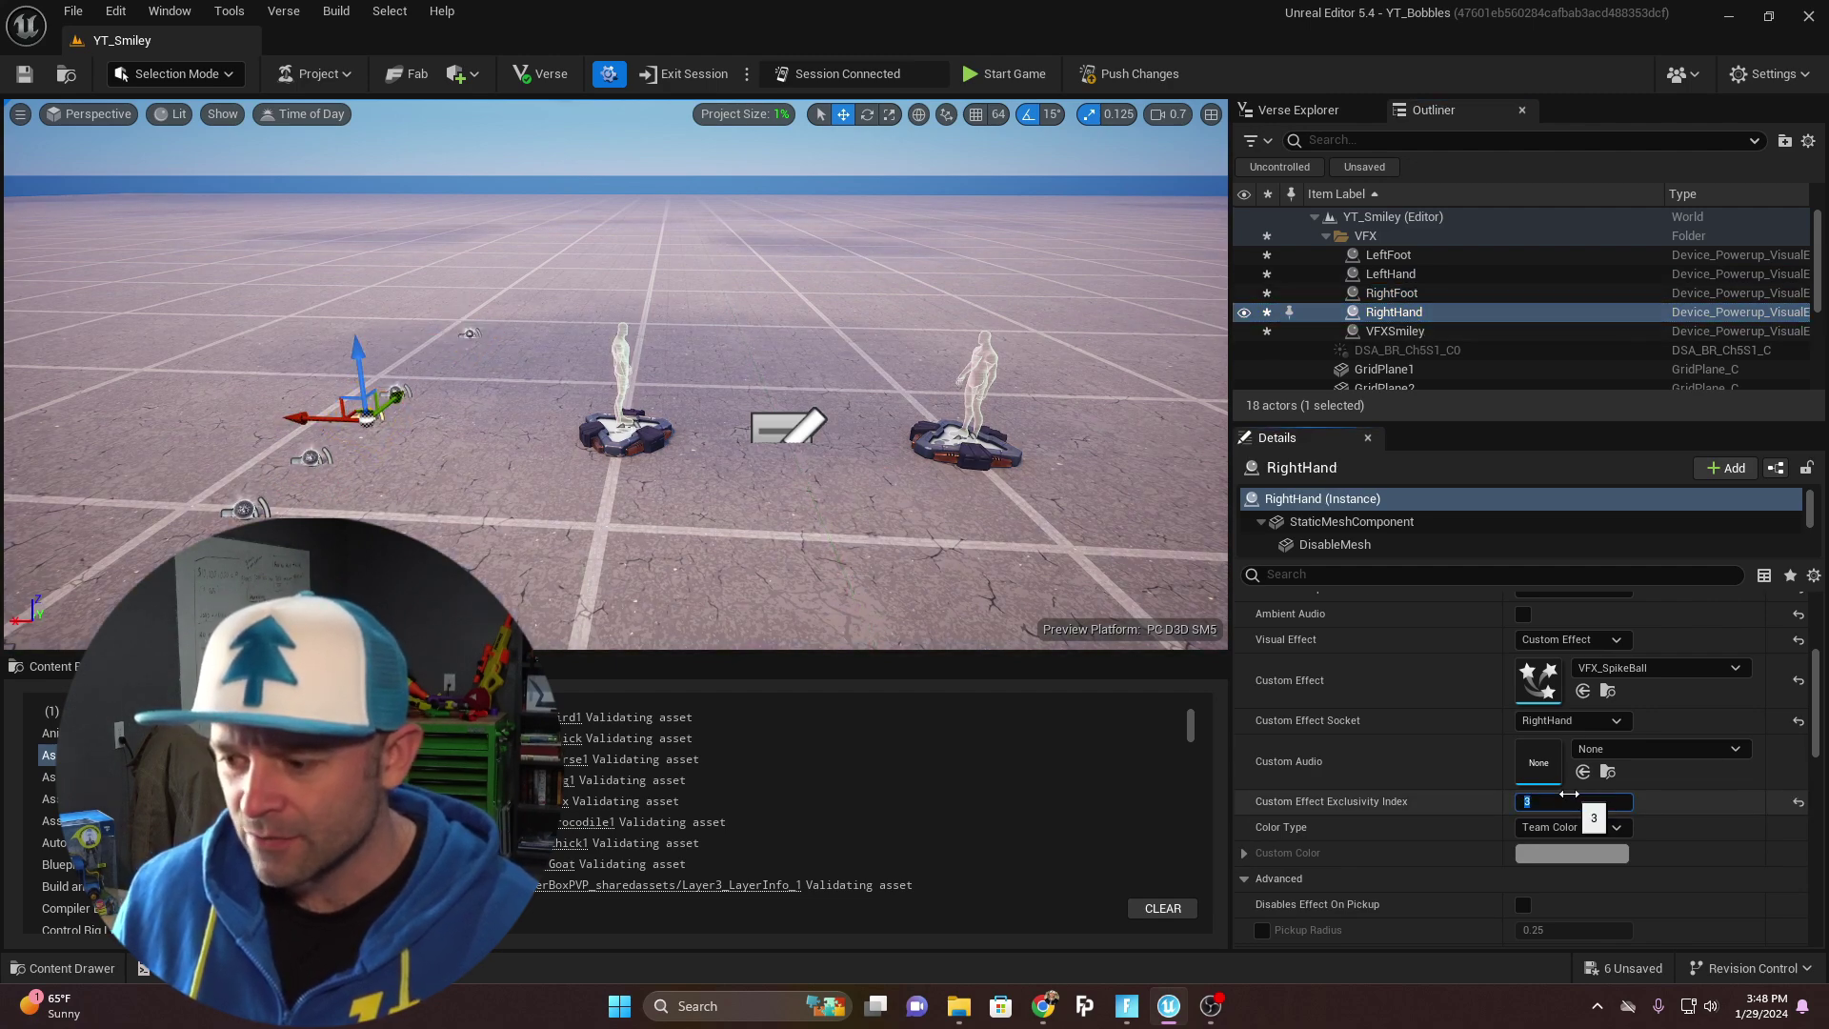
{"action": "left_click", "coordinate": [1419, 330]}
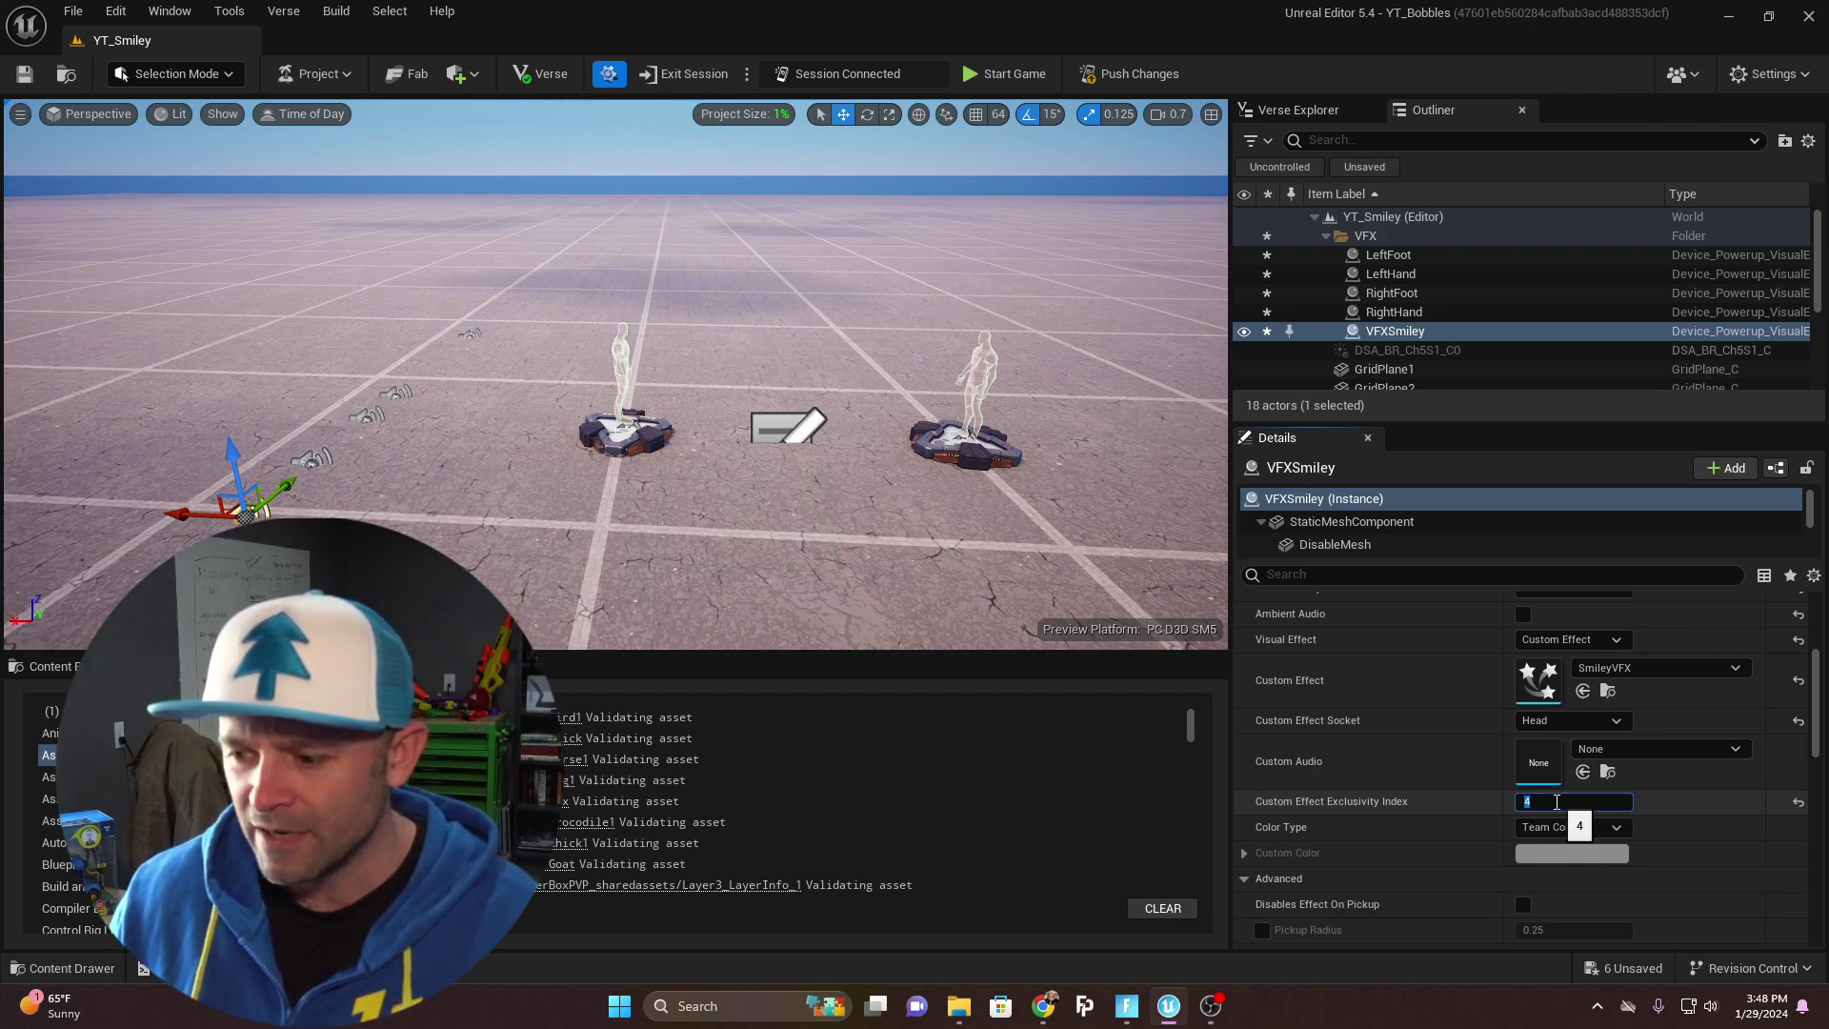
{"action": "key", "text": "ctrl+s"}
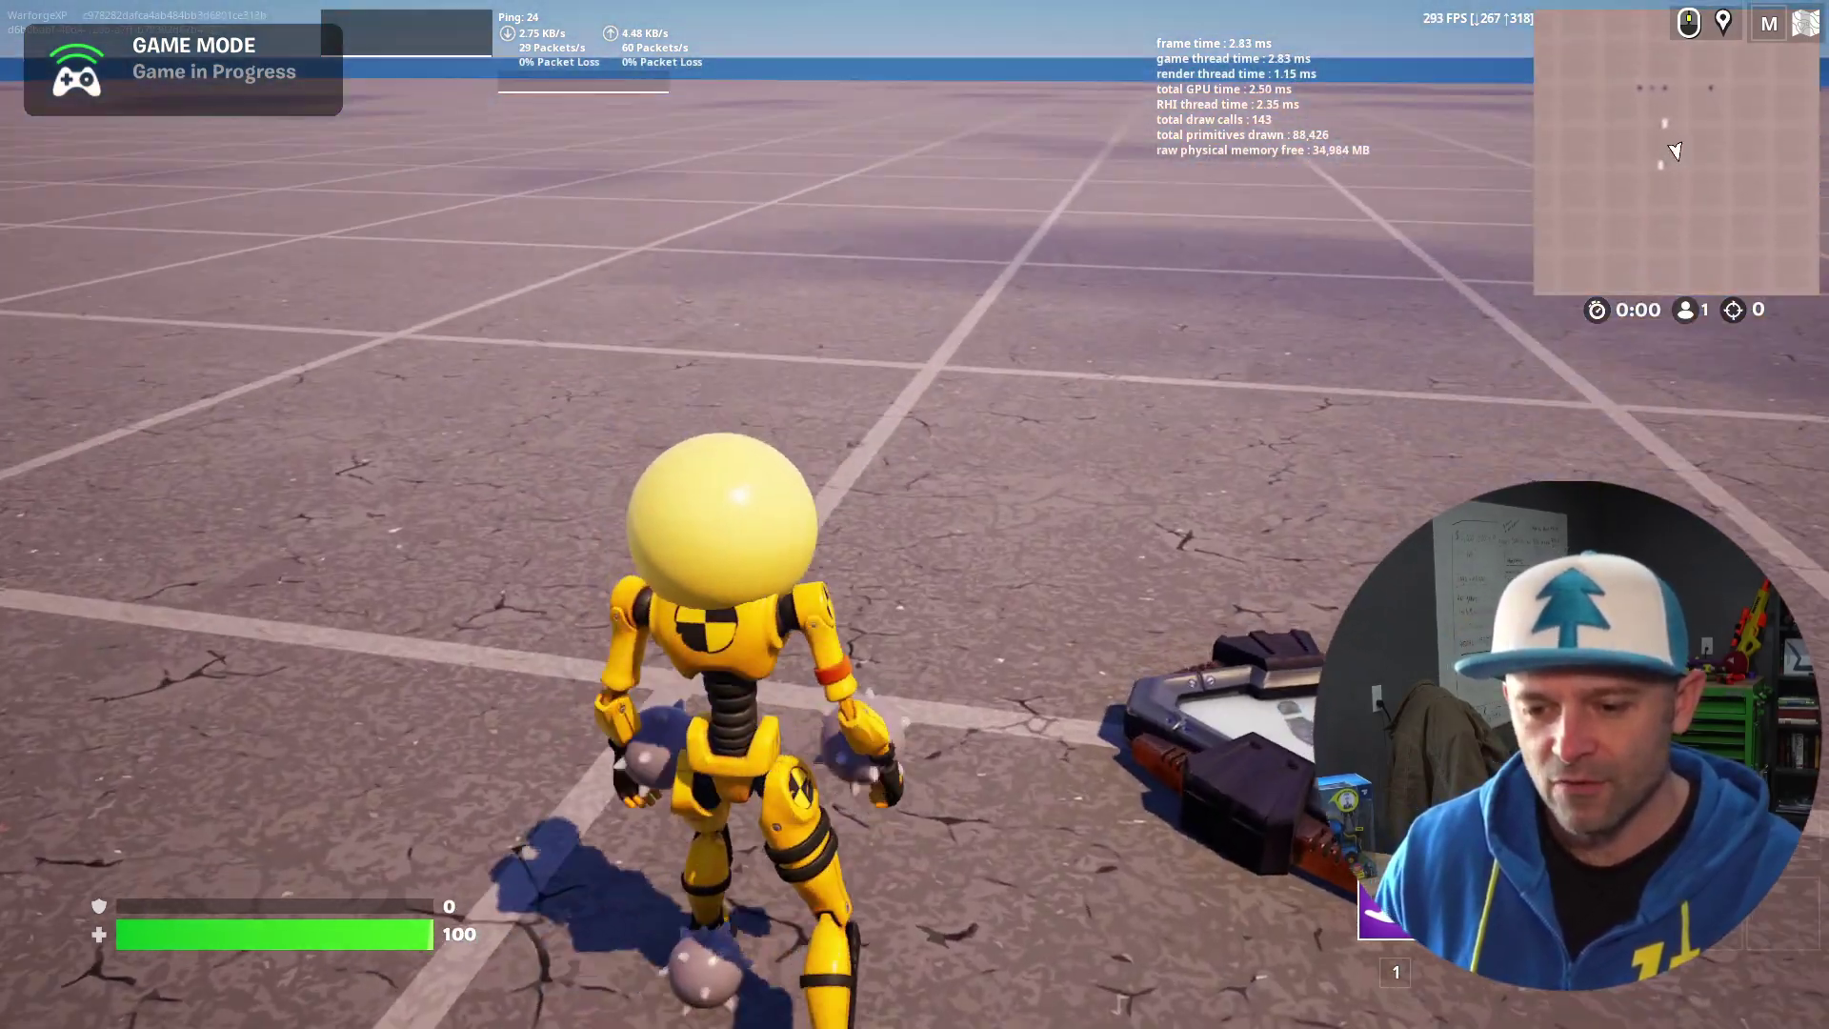
- Run the playtest and check the yellow smiley head and spike balls on hands and feet
{"action": "mouse_move", "coordinate": [914, 514]}
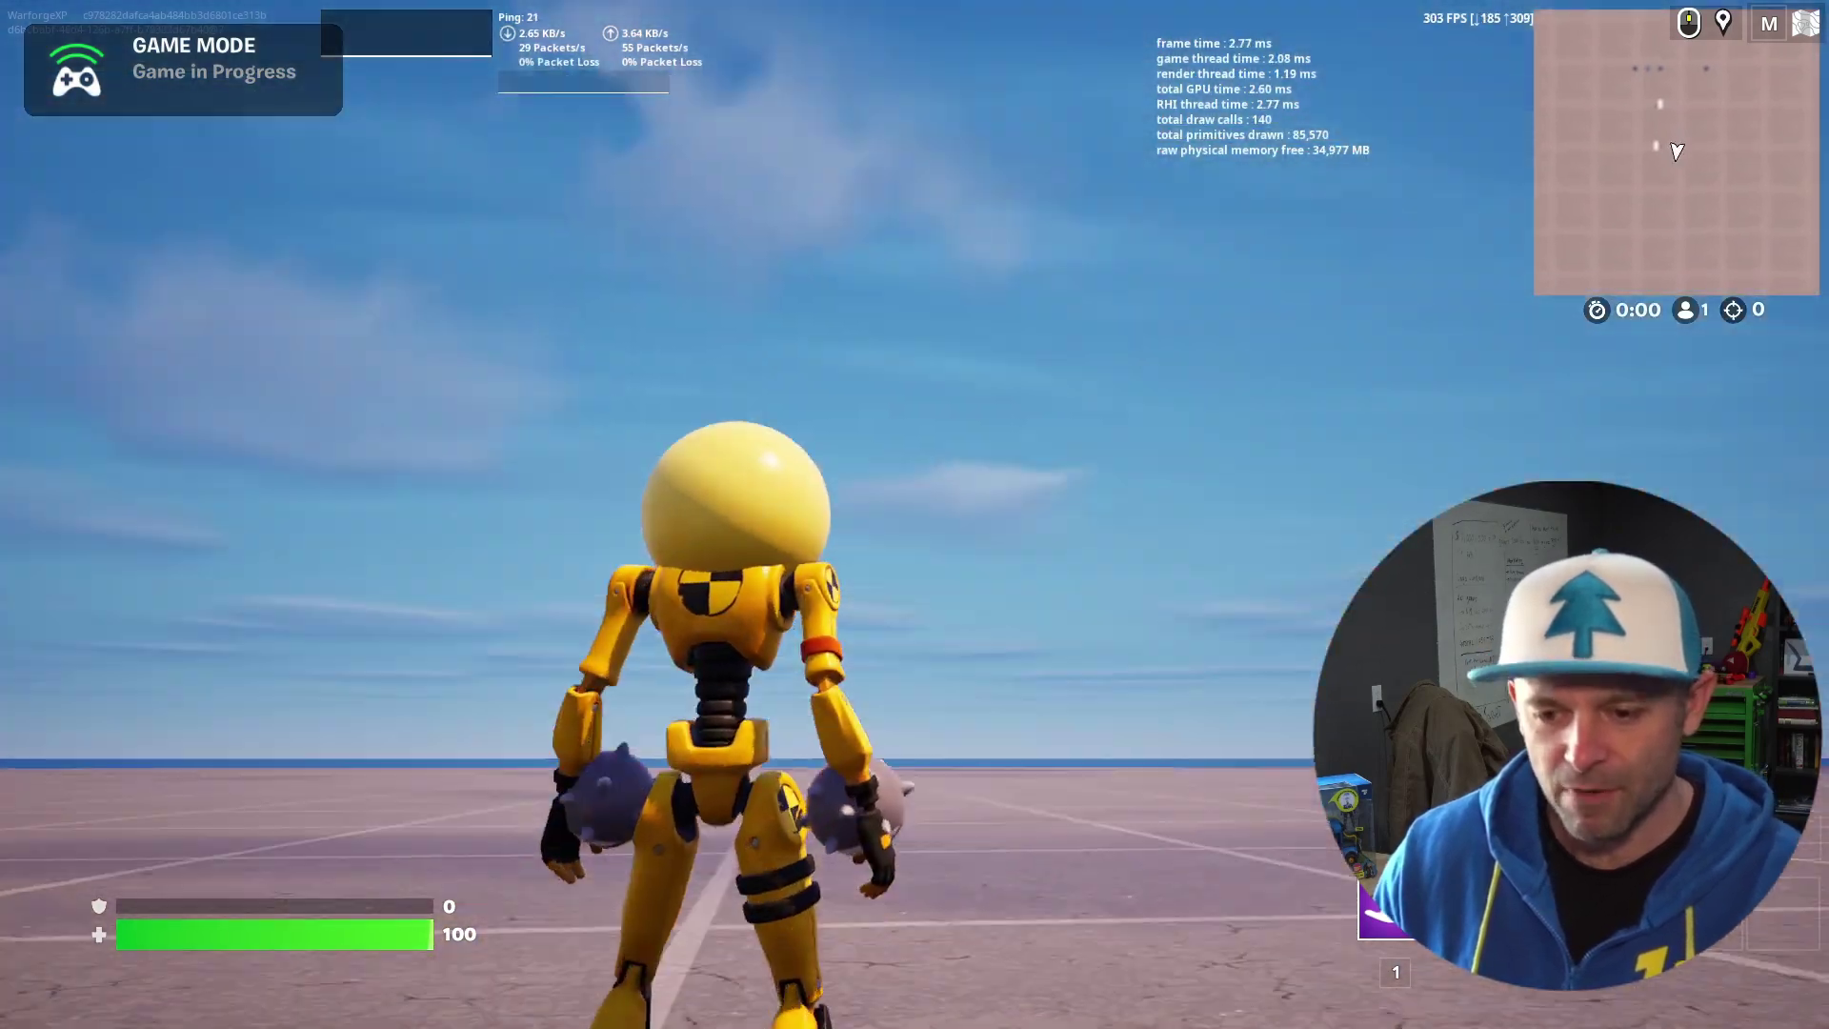